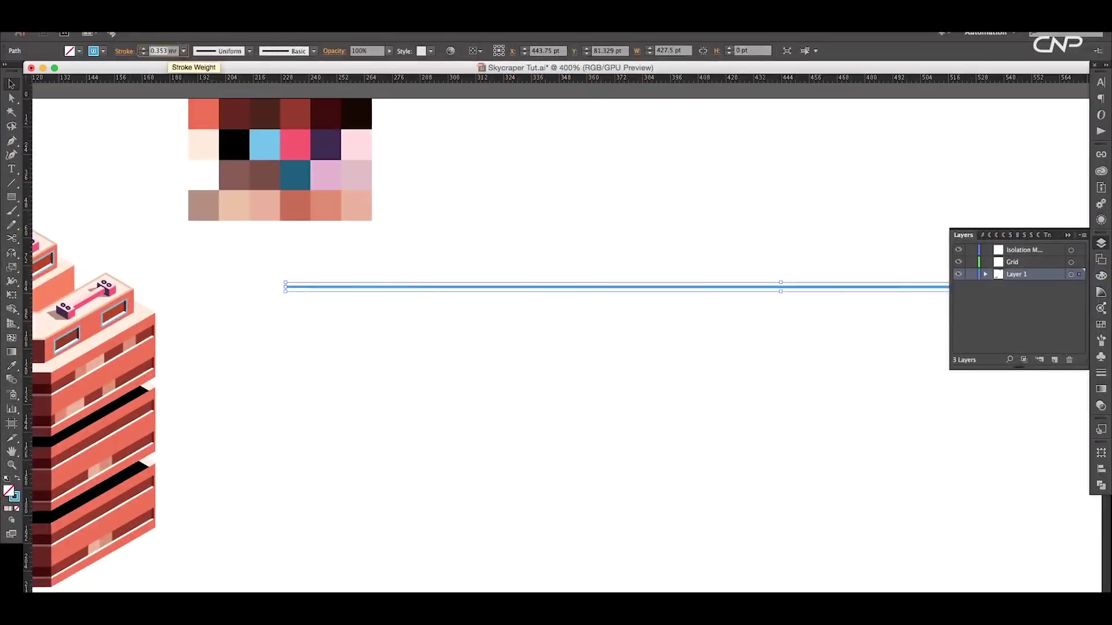
left_click(627, 229)
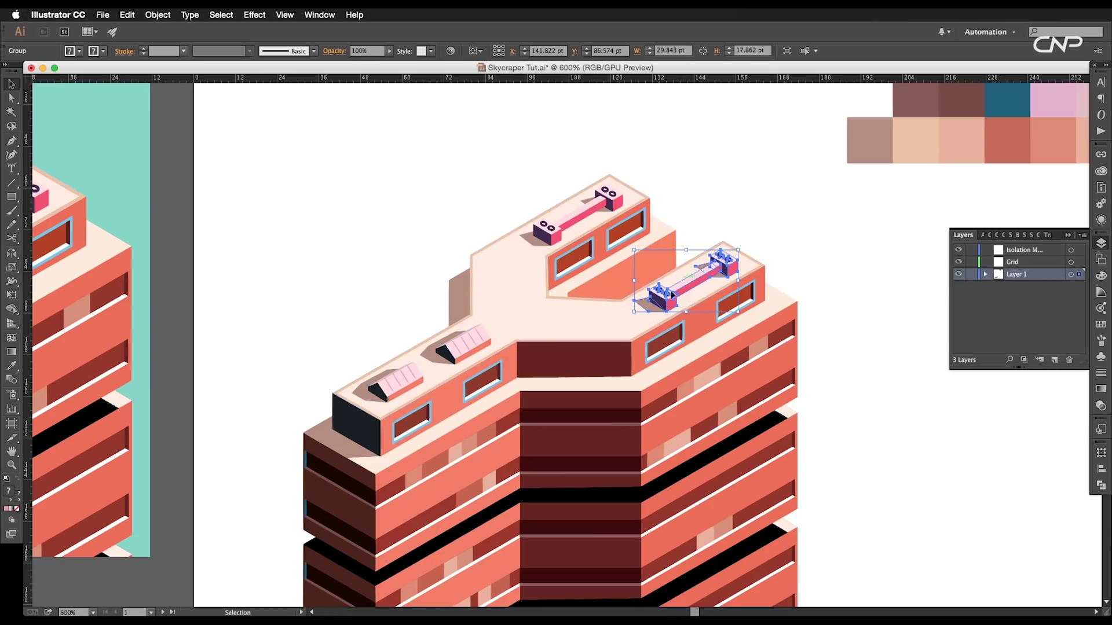
left_click_drag(666, 296, 749, 240)
key("super+z")
left_click_drag(589, 203, 388, 157)
key("super+z")
Step: Examine the finished isometric skyscraper, its colour swatches and the reference image beside the artboard
scroll(590, 252, "down", 1)
left_click(588, 256)
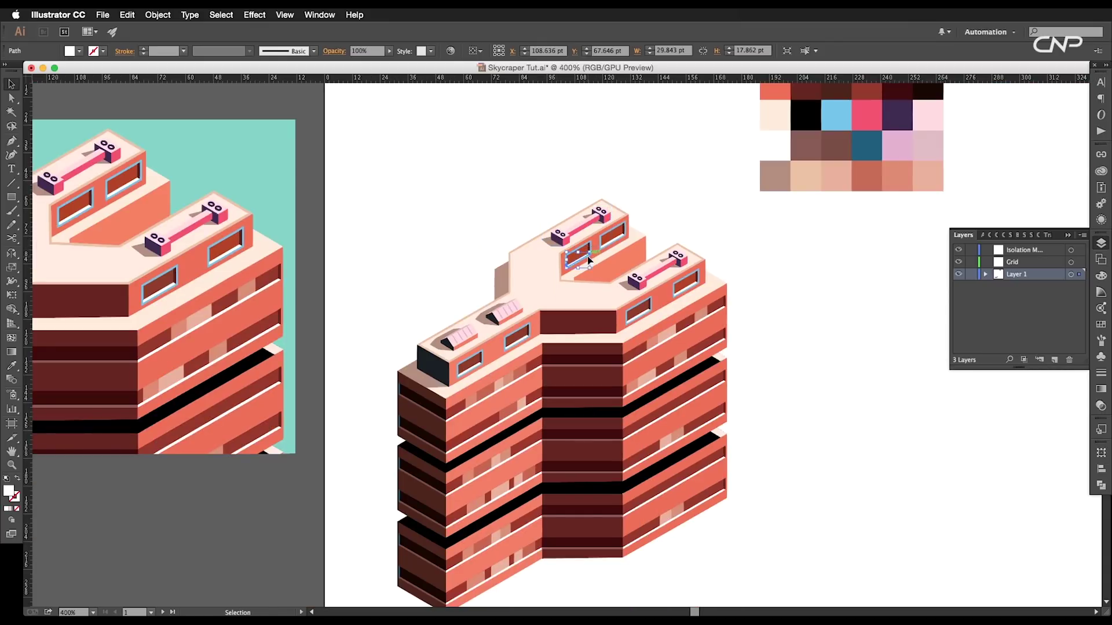
scroll(591, 259, "up", 1)
scroll(591, 260, "down", 1)
left_click_drag(984, 203, 359, 195)
left_click(359, 194)
left_click(572, 293)
left_click(585, 273)
left_click(633, 348)
left_click_drag(697, 435, 621, 356)
scroll(621, 356, "down", 3)
left_click_drag(650, 403, 626, 375)
scroll(625, 375, "up", 1)
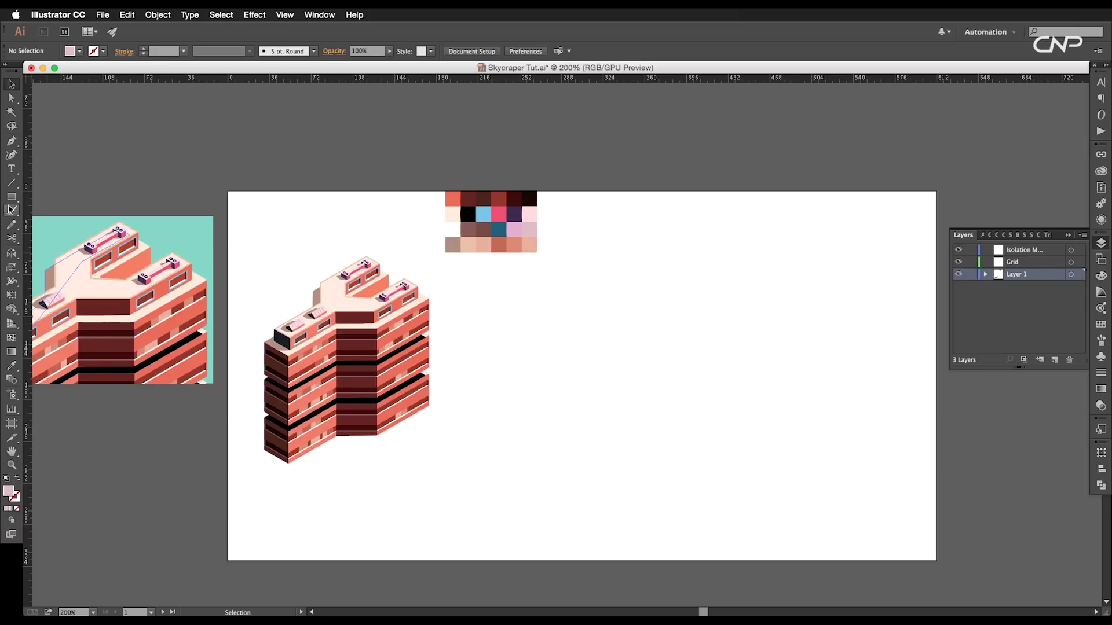
Step: Draw a straight horizontal line about 427.5 pt long across the empty area beside the building with the Line Segment tool
left_click_drag(11, 189, 83, 187)
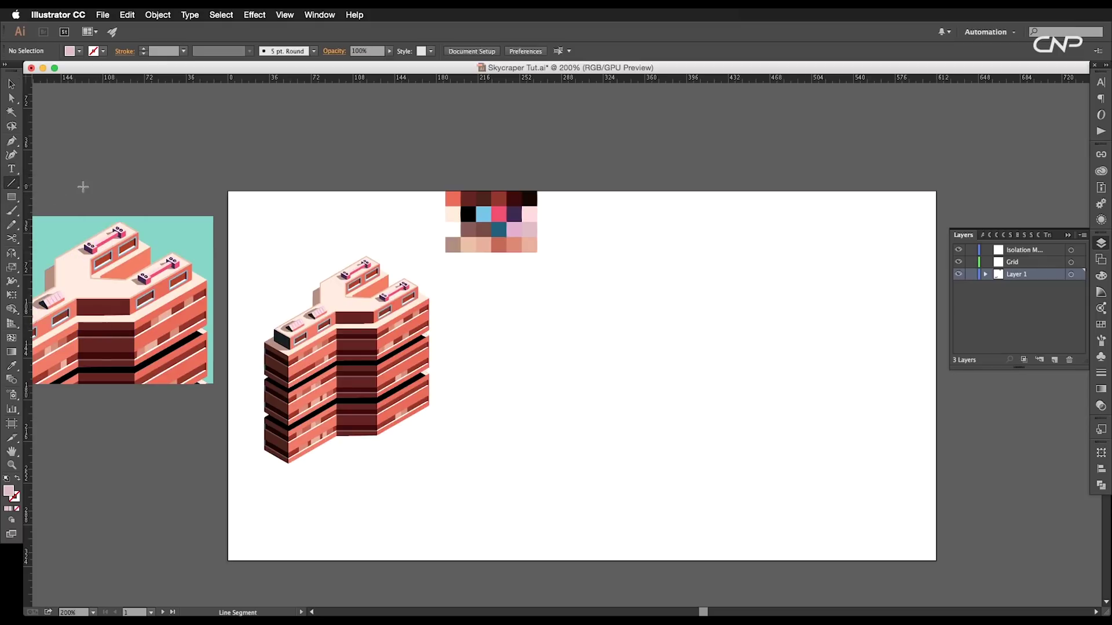
left_click_drag(497, 285, 989, 288)
left_click(703, 284, "super")
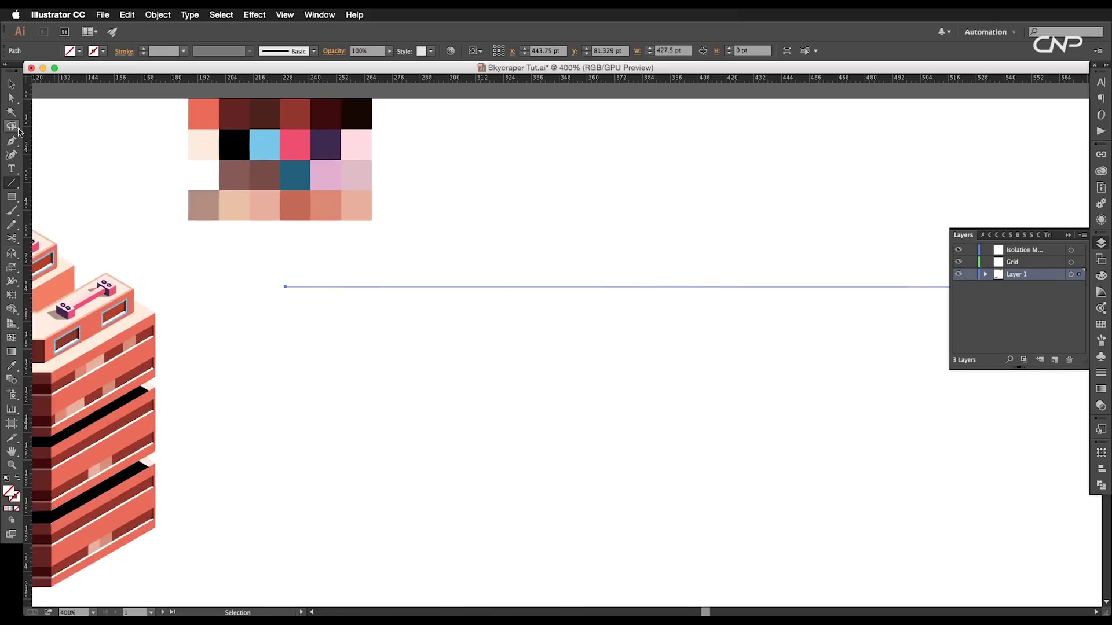
Step: Give the line a blue stroke and set its stroke weight to 0.05 mm
left_click(102, 51)
left_click(82, 78)
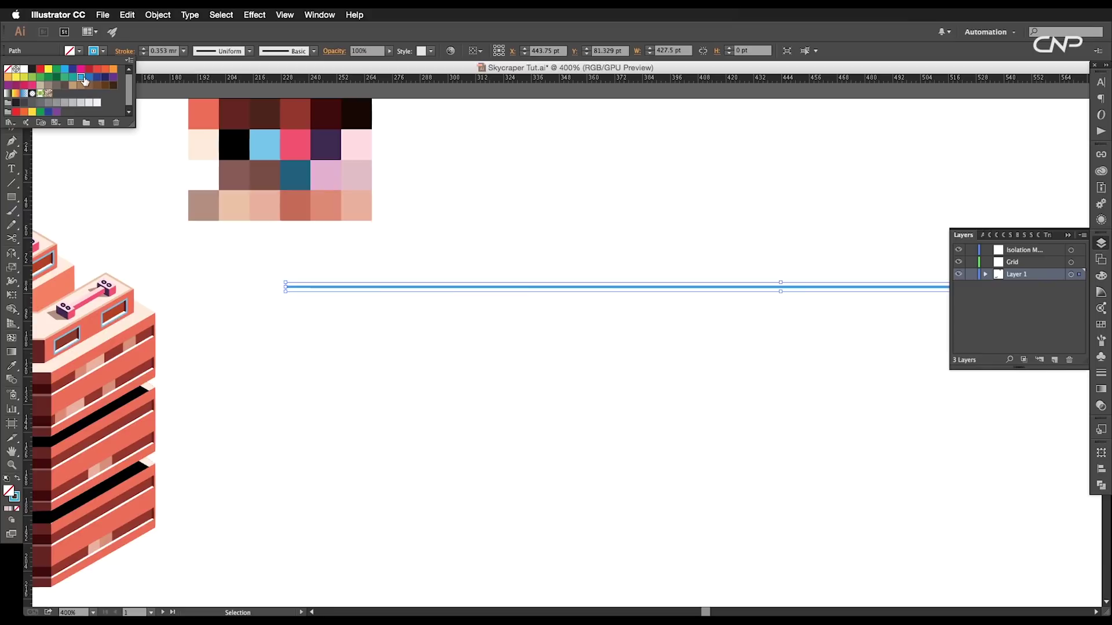
left_click(102, 54)
left_click(168, 52)
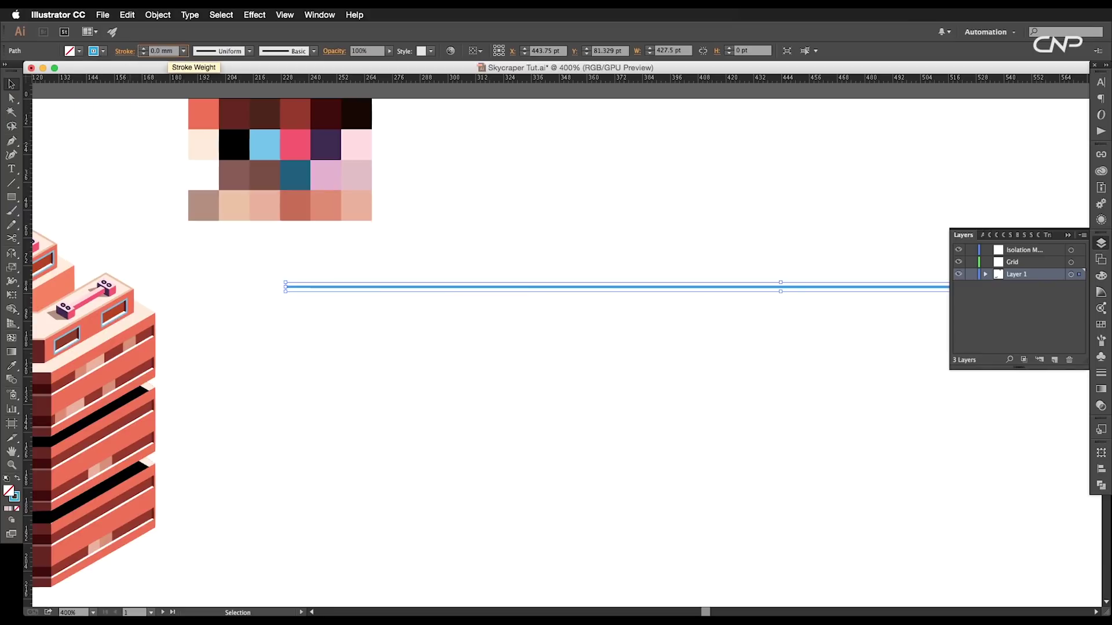
type("0.05")
key("Return")
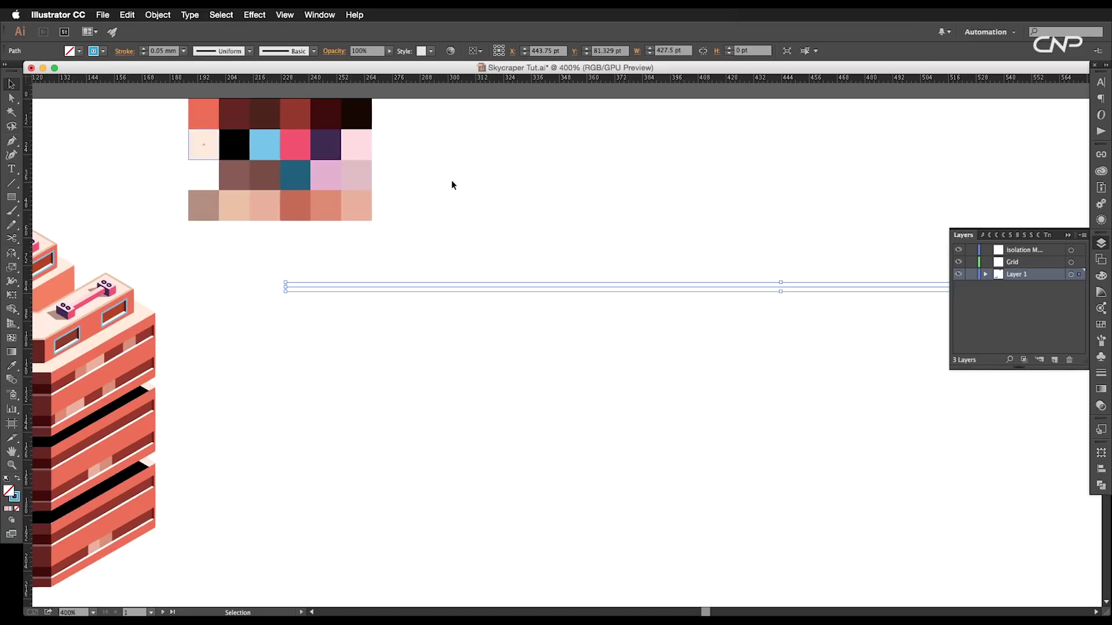
Step: Rotate the horizontal line by 30°
left_click(545, 228)
scroll(547, 230, "down", 1)
left_click_drag(585, 249, 377, 333)
left_click(415, 300)
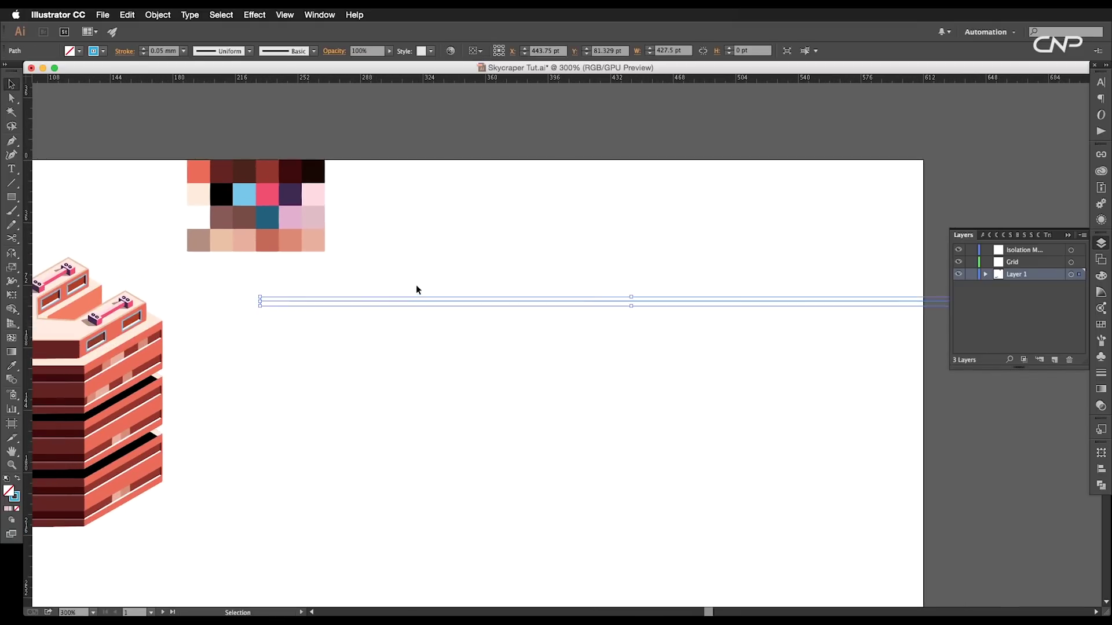
left_click(9, 256)
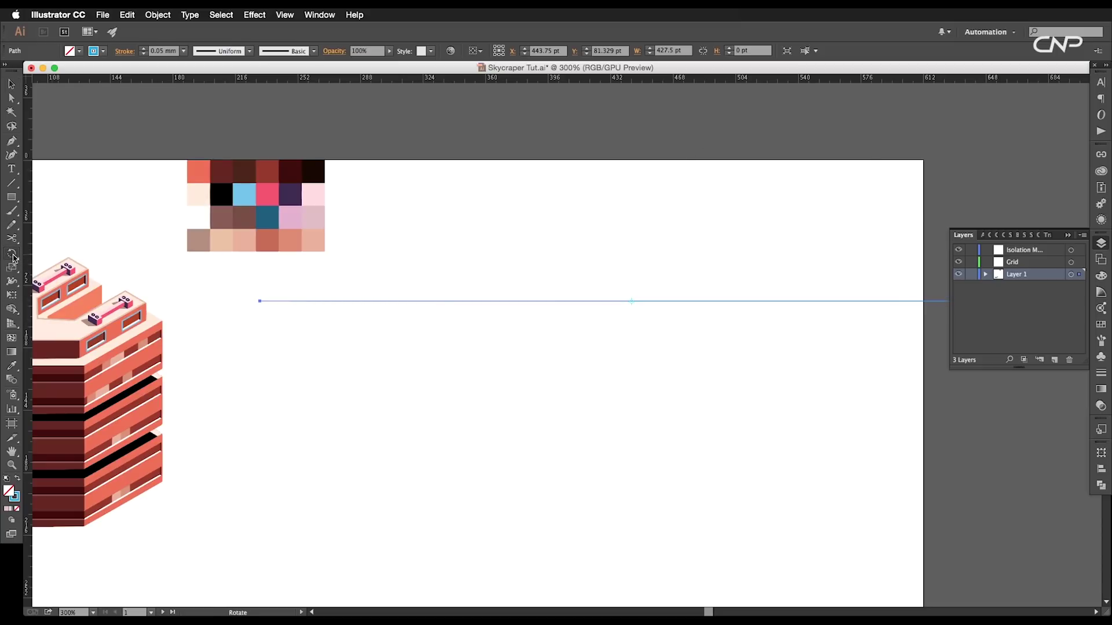
double_click(12, 255)
left_click_drag(818, 160, 724, 149)
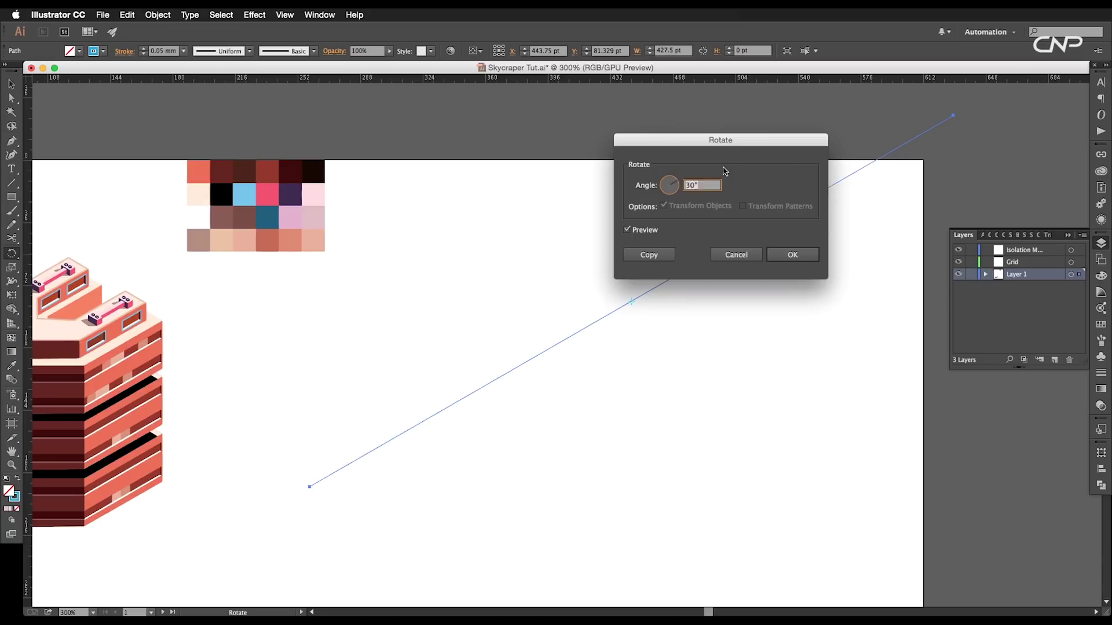
left_click(792, 255)
Step: Move the angled line up beside the building's roof and place a copy of it a short distance directly below
scroll(625, 176, "left", 5)
scroll(626, 176, "down", 3)
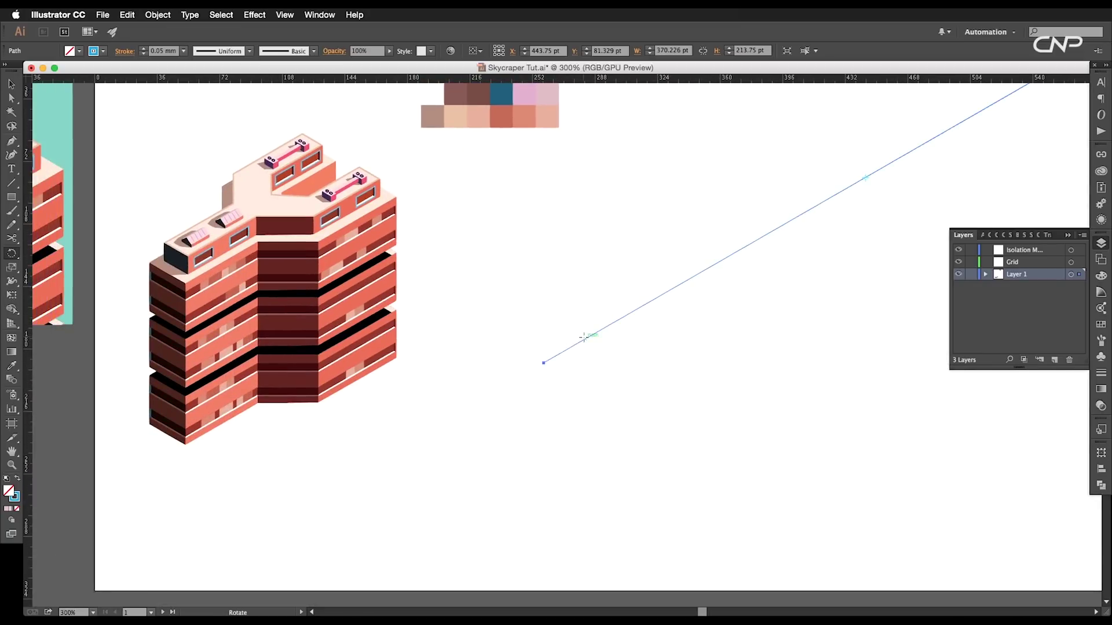
key("v")
left_click_drag(584, 339, 438, 174)
scroll(438, 174, "up", 3)
left_click_drag(391, 212, 447, 237)
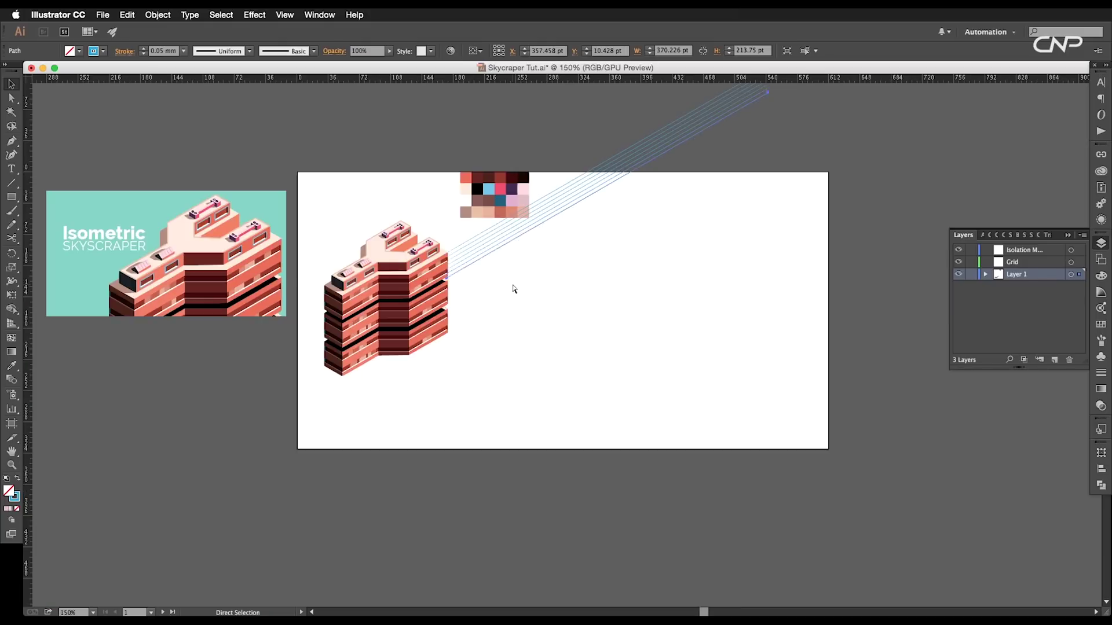
Step: Repeat the copy transformation until evenly spaced angled lines extend down past the artboard's lower edge
key("ctrl+d")
key("ctrl+d")
key("ctrl+d")
key("ctrl+d")
key("ctrl+d")
key("ctrl+d")
key("ctrl+d")
key("ctrl+d")
key("ctrl+d")
key("ctrl+d")
key("ctrl+d")
key("ctrl+d")
key("ctrl+d")
key("ctrl+d")
key("ctrl+d")
key("ctrl+d")
key("ctrl+d")
key("ctrl+d")
key("ctrl+d")
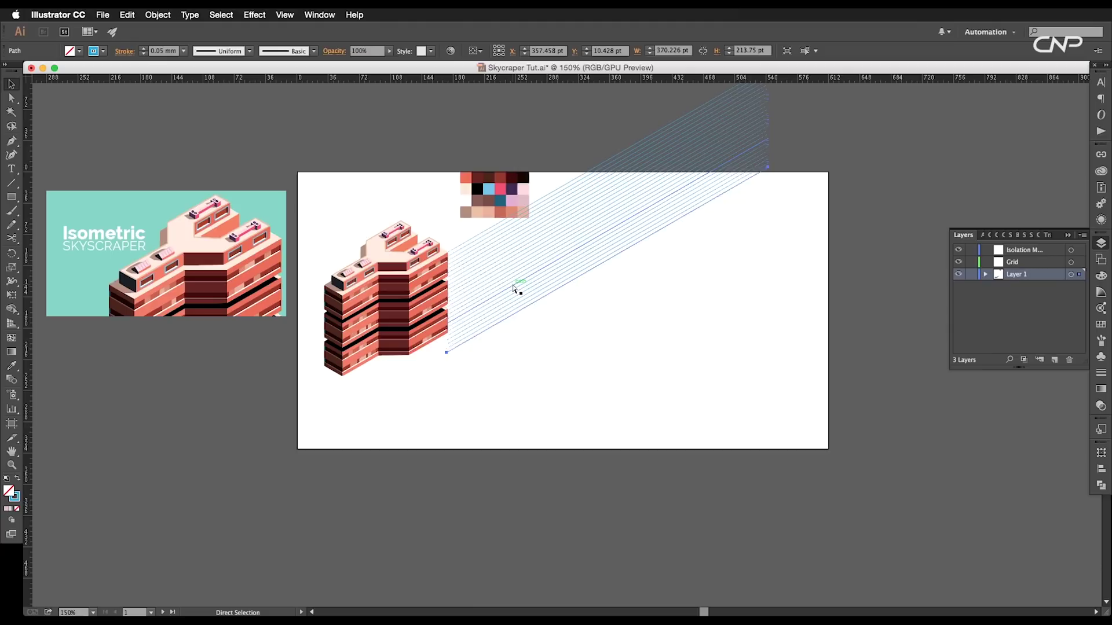
key("ctrl+d")
key("ctrl+d")
key("ctrl+d")
key("ctrl+d")
key("ctrl+d")
key("ctrl+d")
key("ctrl+d")
key("ctrl+d")
key("ctrl+d")
key("ctrl+d")
key("ctrl+d")
key("ctrl+d")
key("ctrl+d")
key("ctrl+d")
key("ctrl+d")
key("ctrl+d")
key("ctrl+d")
key("ctrl+d")
key("ctrl+d")
key("ctrl+d")
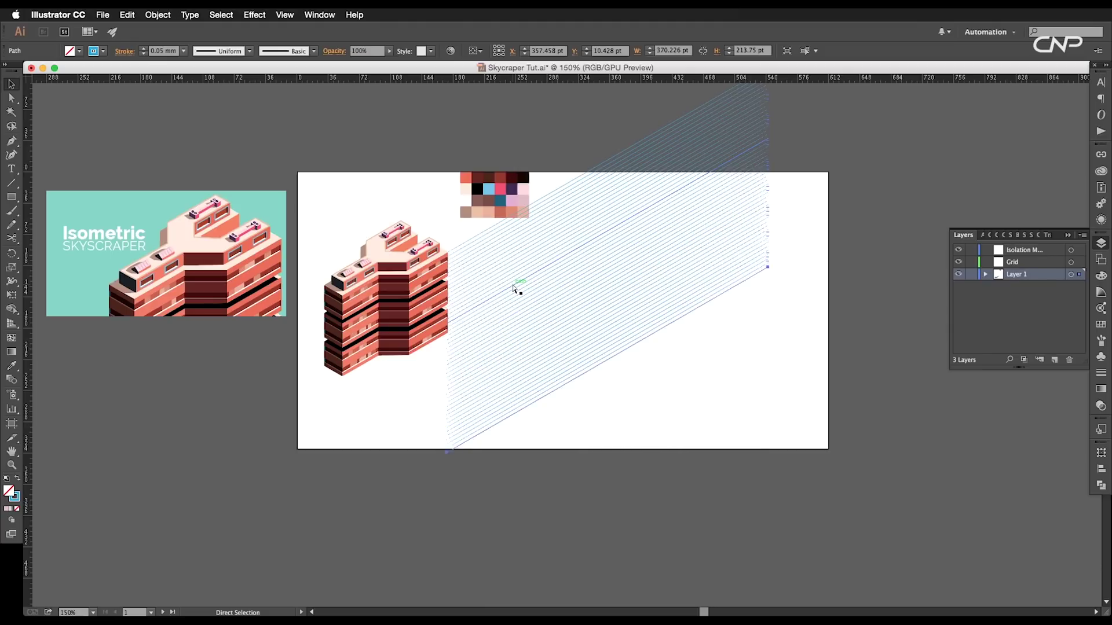
Step: Select all the angled lines and create a reflected copy across the vertical axis with the Reflect tool
left_click_drag(737, 533, 623, 106)
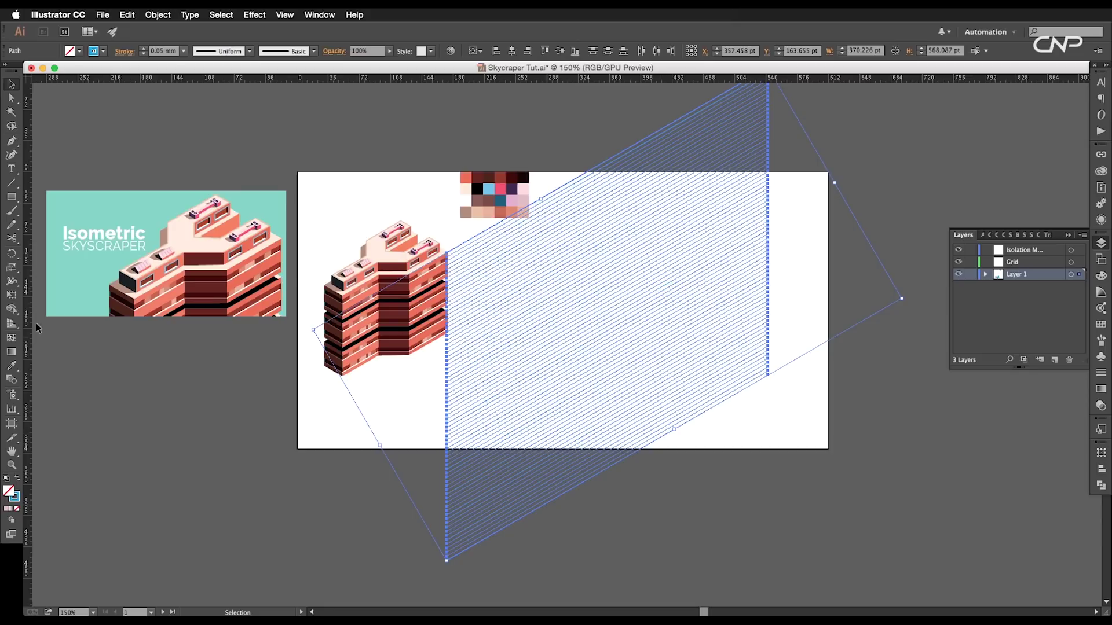
left_click_drag(14, 258, 30, 268)
double_click(12, 256)
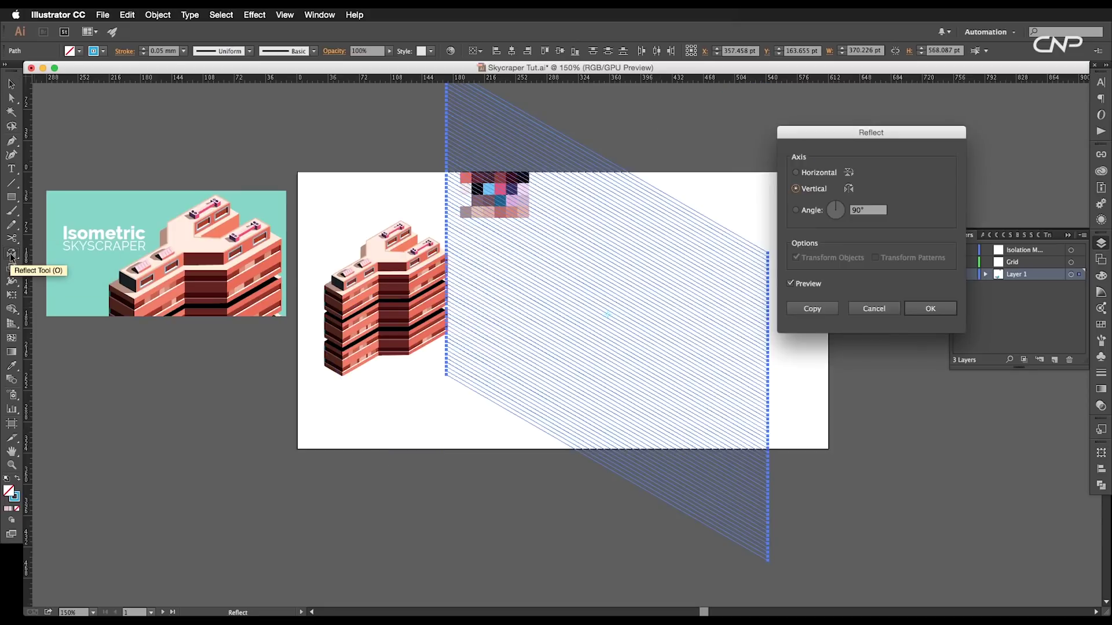
left_click(791, 284)
left_click(791, 284)
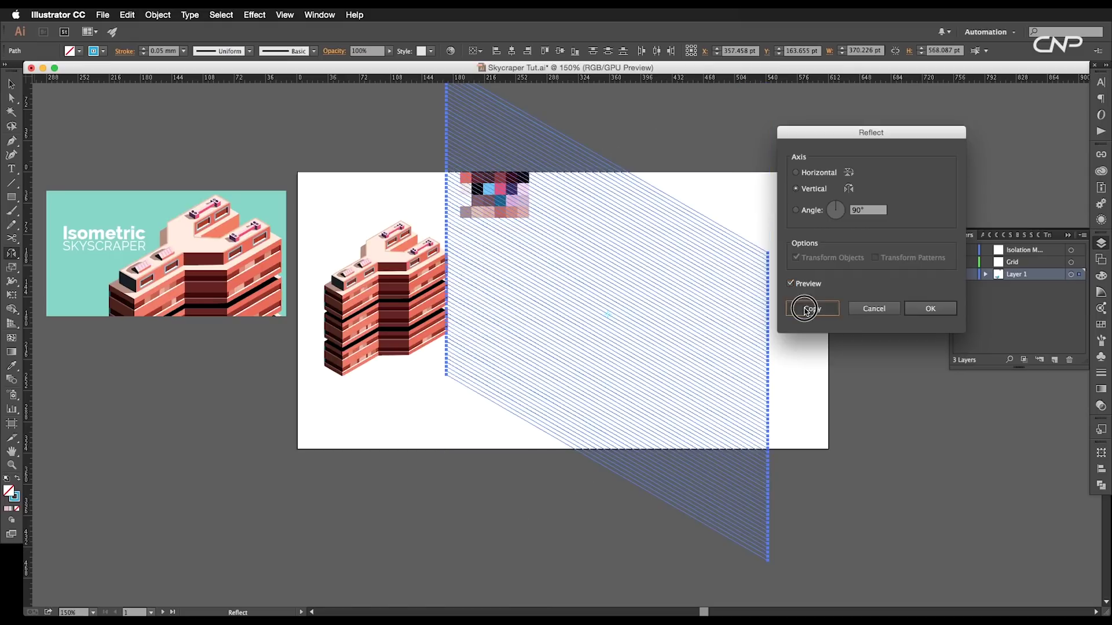
left_click(806, 310)
Step: Select both sets of crossing lines and move them from Layer 1 to the Grid layer
left_click(18, 87)
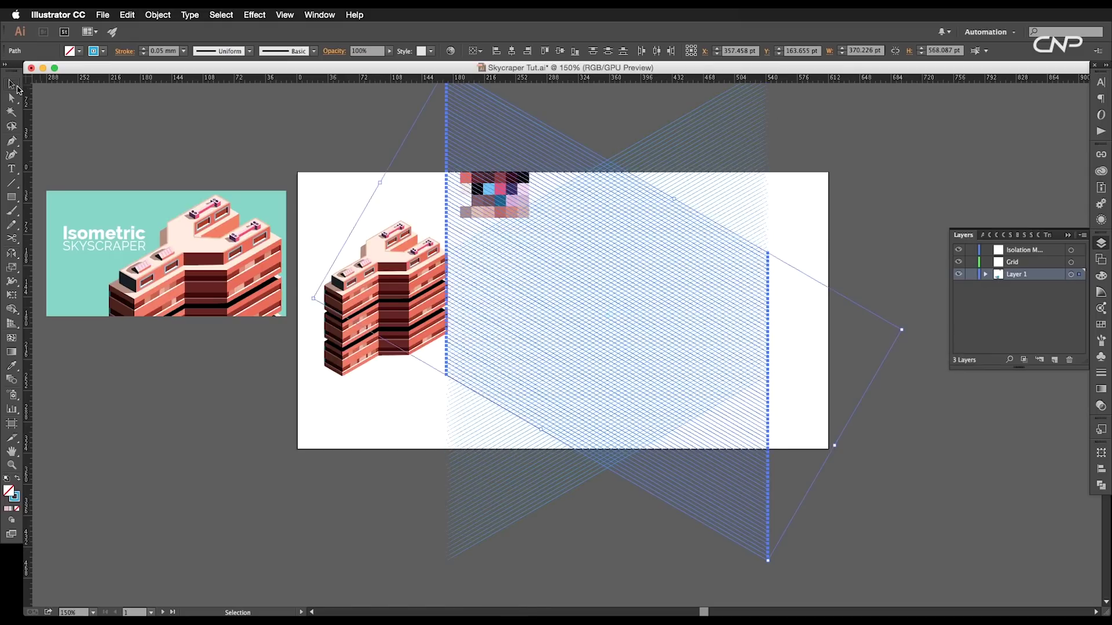
scroll(750, 320, "right", 5)
scroll(730, 295, "up", 1)
left_click_drag(787, 540, 488, 111)
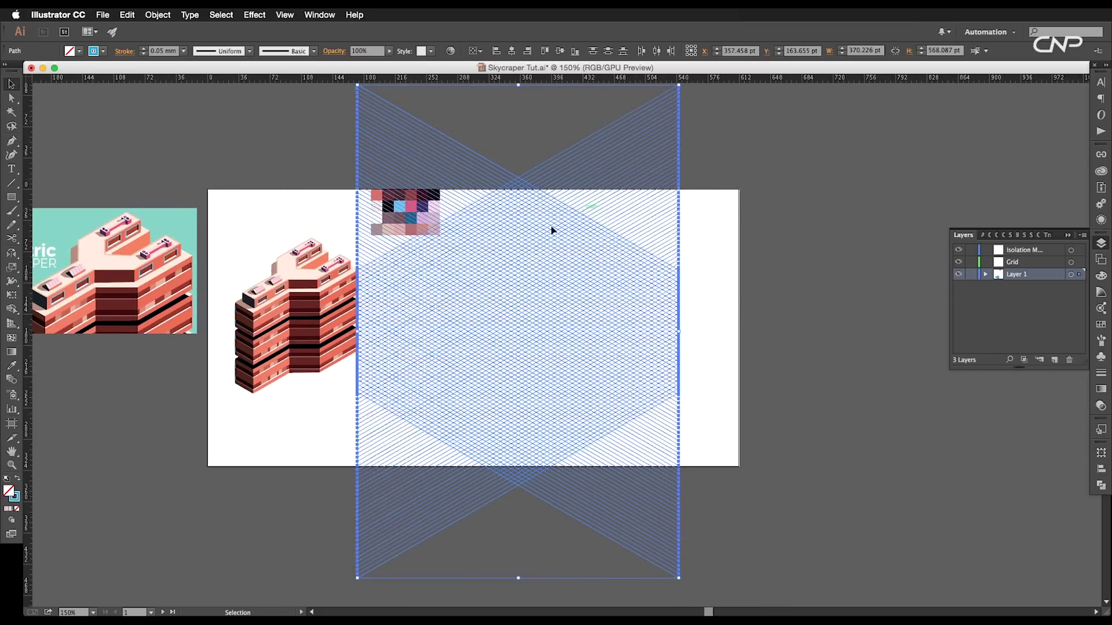
left_click(1020, 287)
left_click(1053, 362)
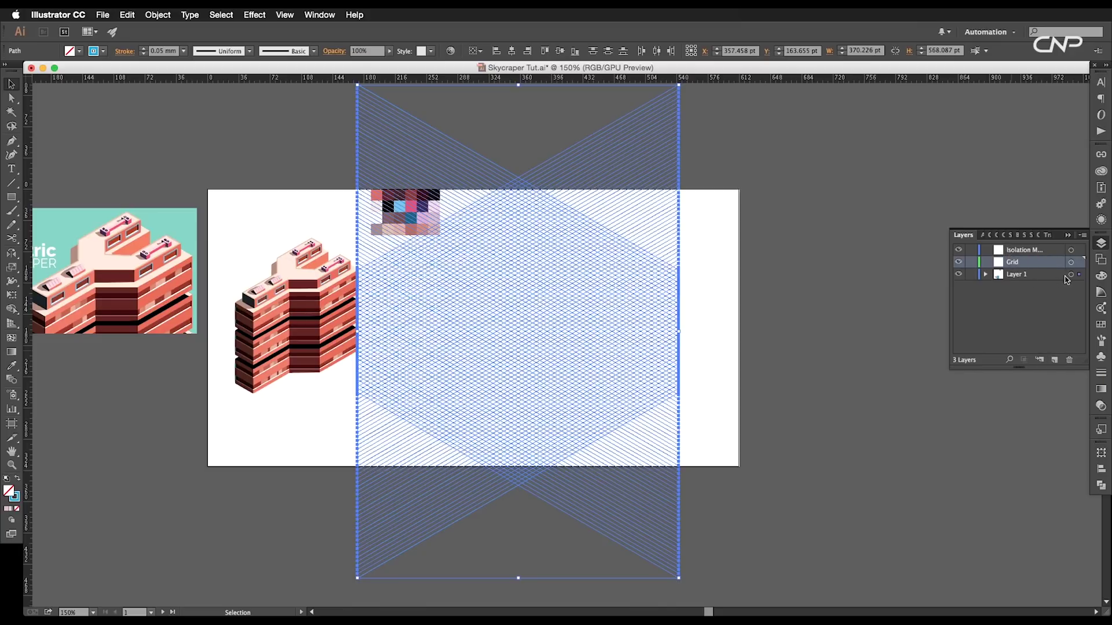
left_click_drag(1073, 264, 1073, 264)
Step: Lock the Grid layer
scroll(541, 332, "down", 1)
left_click_drag(541, 331, 586, 314)
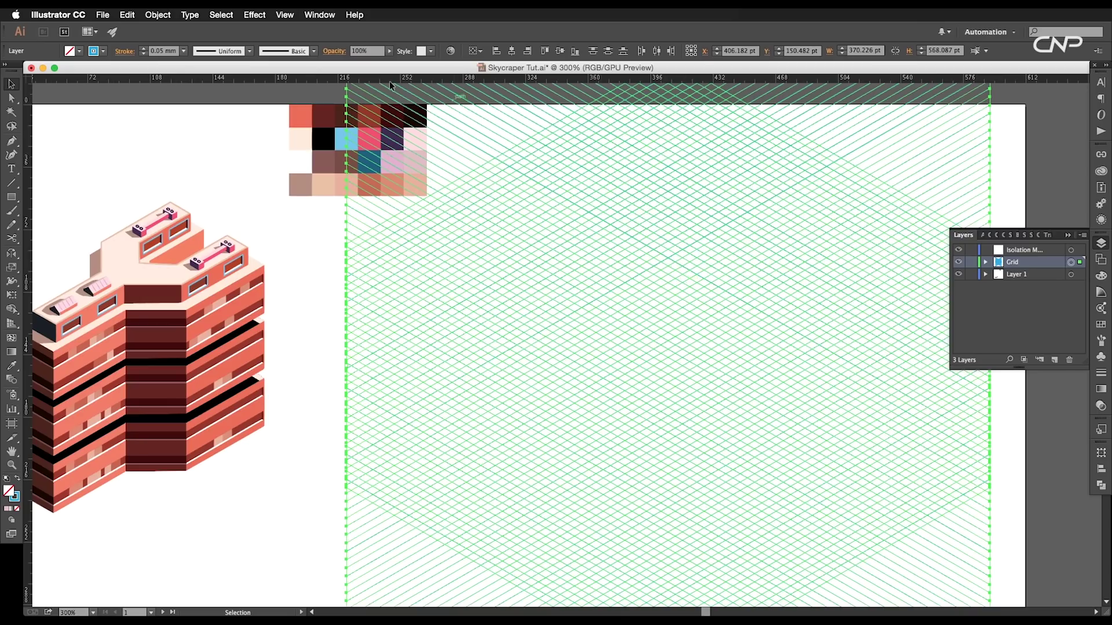
left_click_drag(375, 64, 360, 62)
left_click(971, 262)
key("super+equal")
key("super+equal")
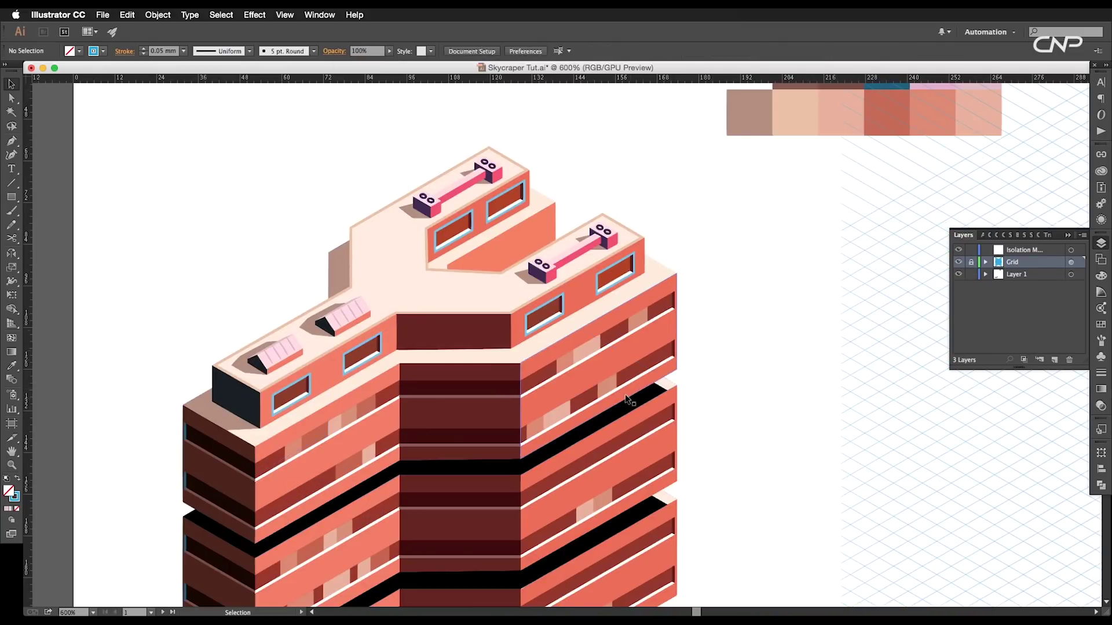
Step: Draw a closed parallelogram along the grid on Layer 1 with the Pen tool, about 41 pt wide with vertical sides about 29 pt high
left_click(627, 400)
key("super+minus")
left_click_drag(720, 397, 457, 349)
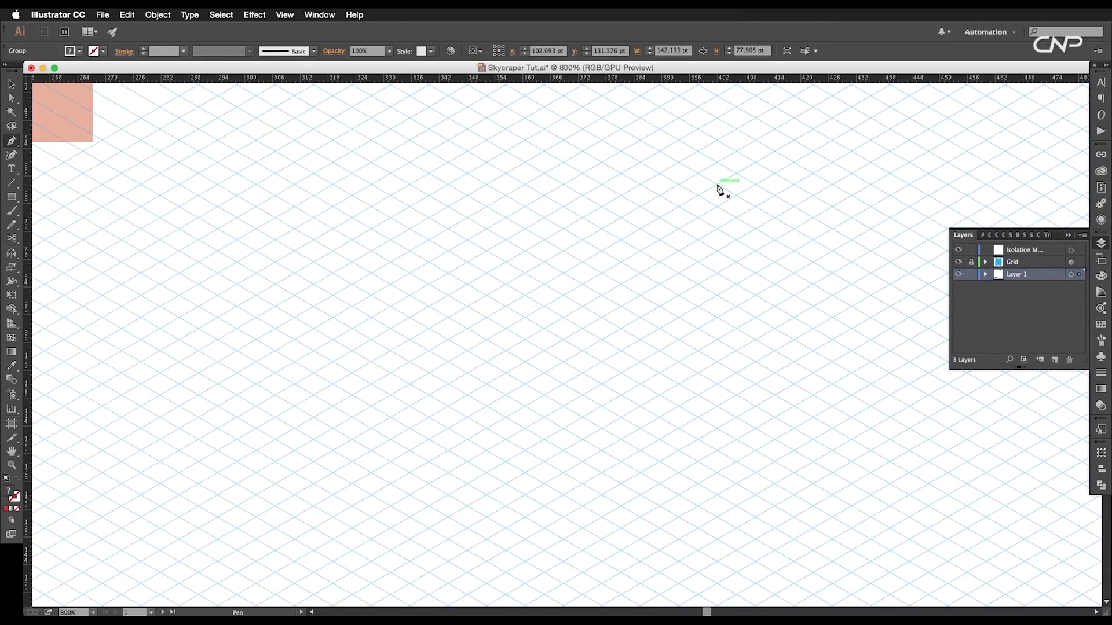
left_click(717, 184)
key("super+minus")
left_click(807, 220)
left_click(663, 303)
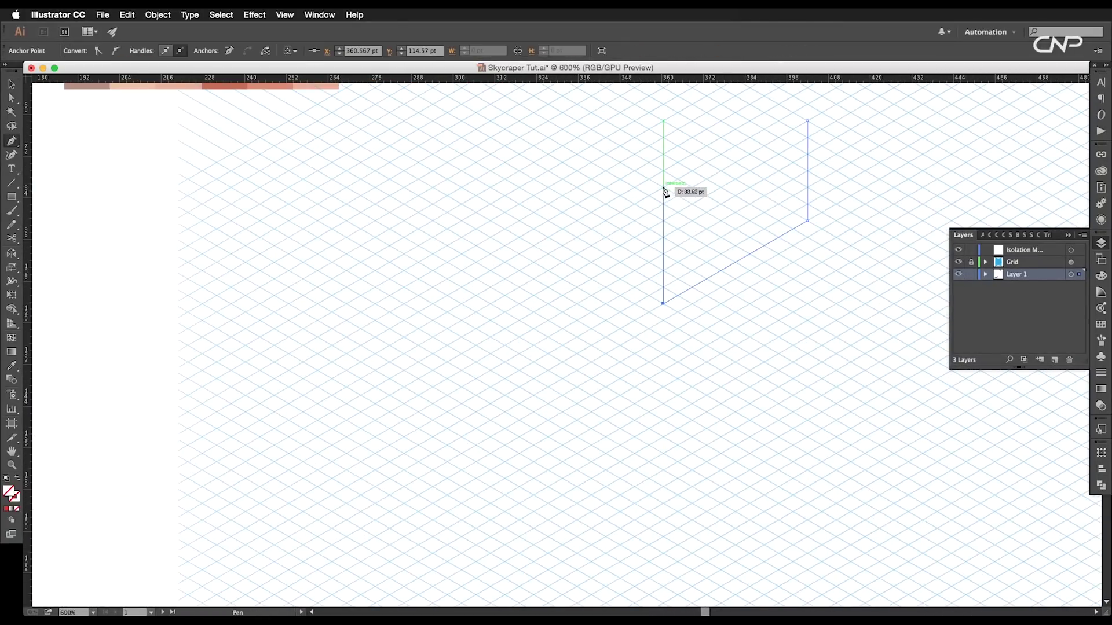
left_click(664, 204)
scroll(673, 204, "up", 3)
left_click_drag(672, 204, 525, 335)
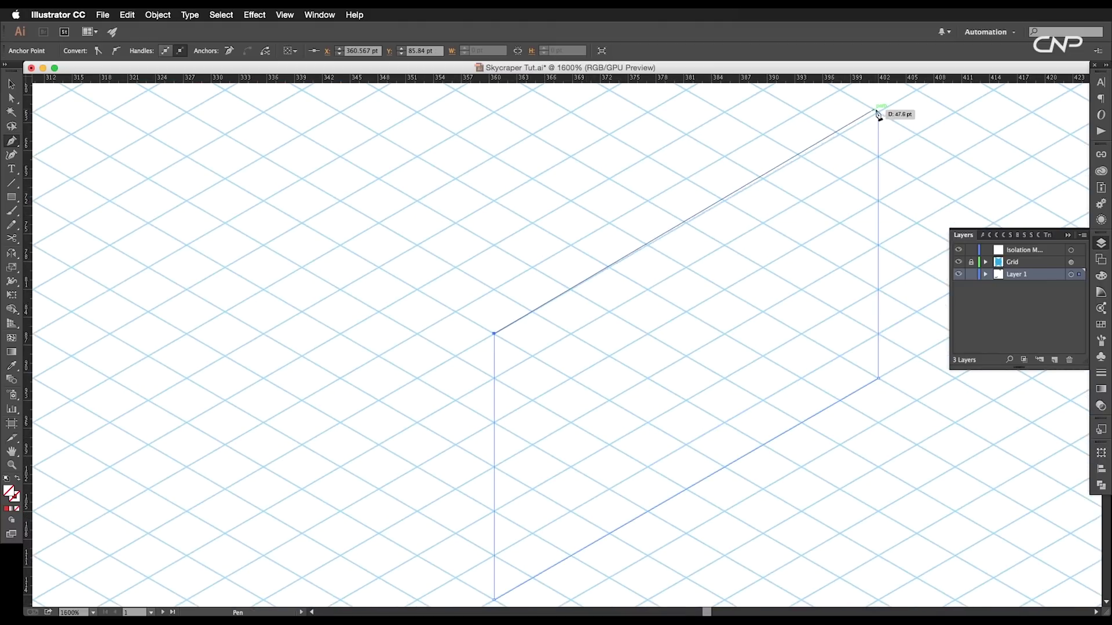
left_click(878, 112)
Step: Fill the parallelogram with the coral swatch from the colour palette using the Eyedropper
key("super+minus")
key("super+minus")
key("super+minus")
key("super+minus")
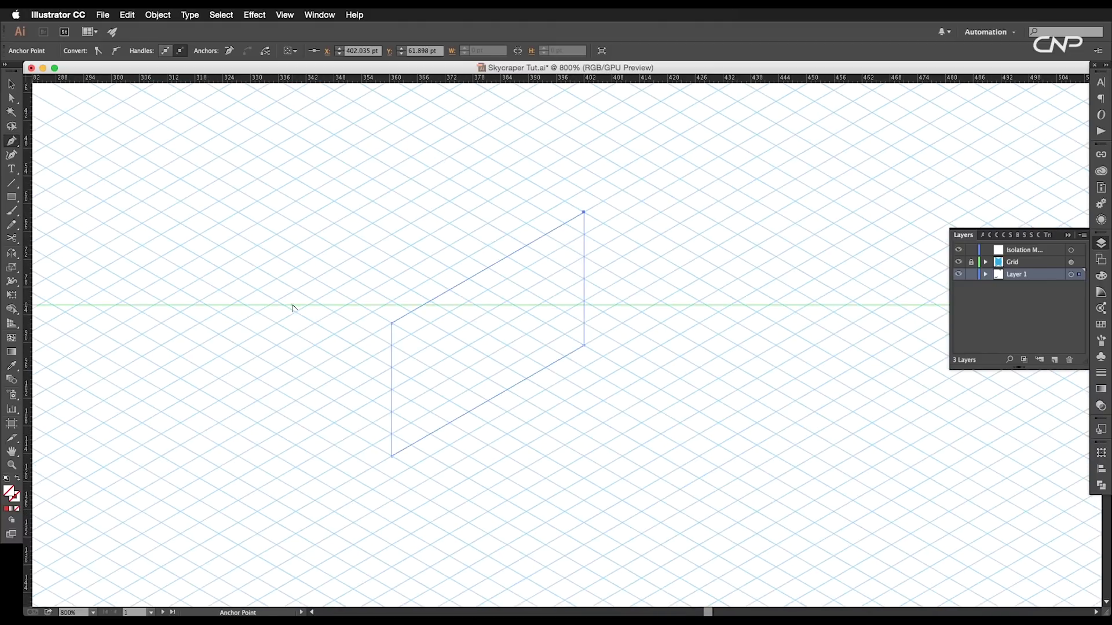
key("i")
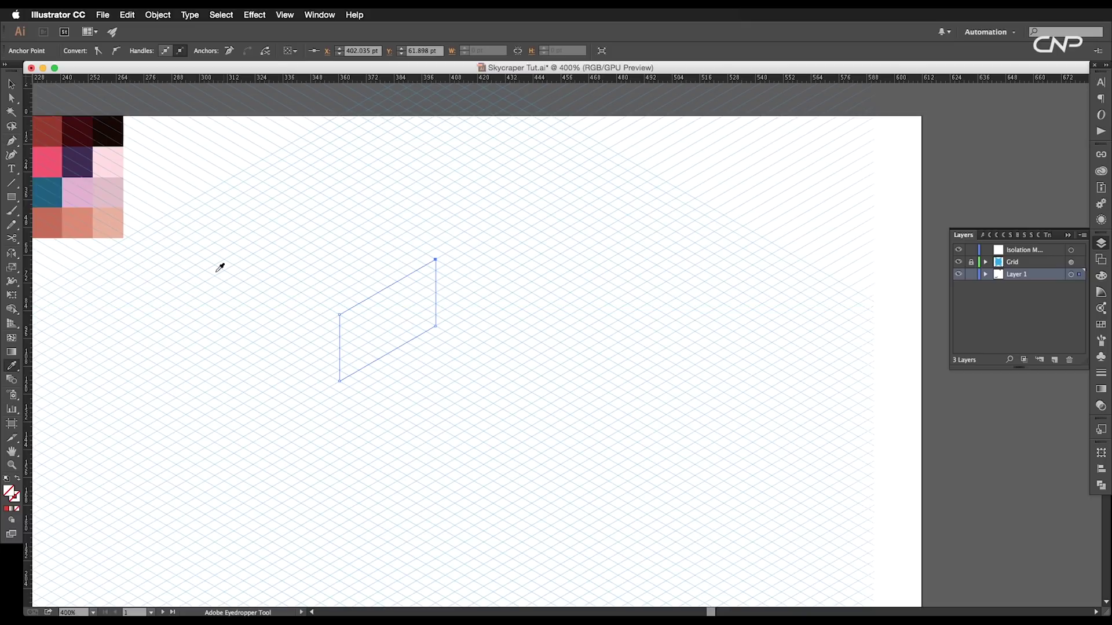
left_click(123, 227)
scroll(161, 226, "left", 10)
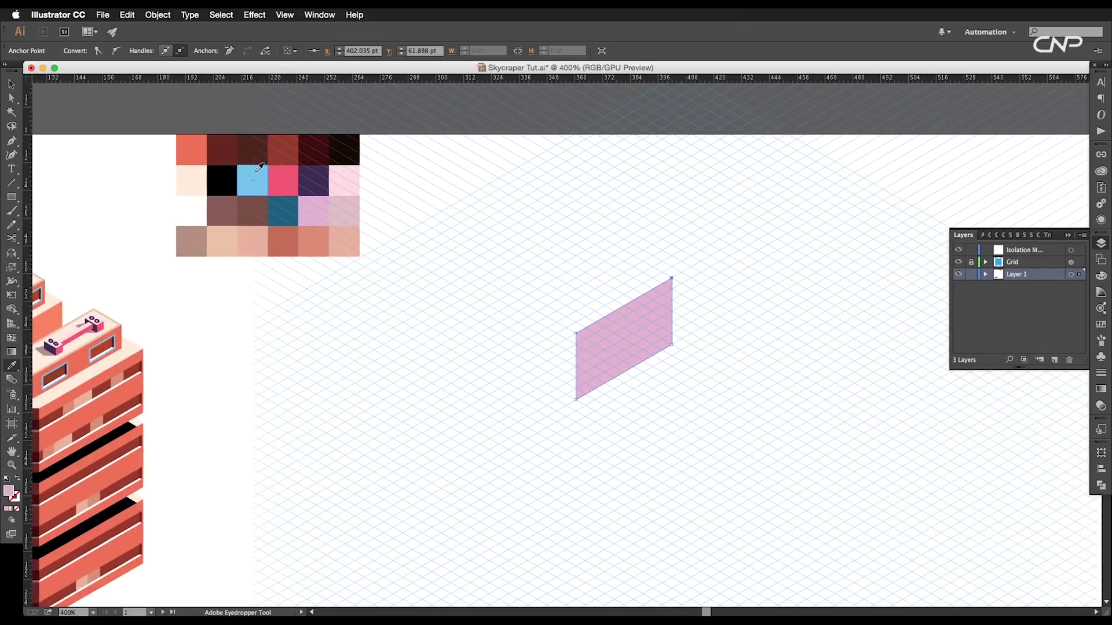
left_click(211, 151)
left_click(193, 149)
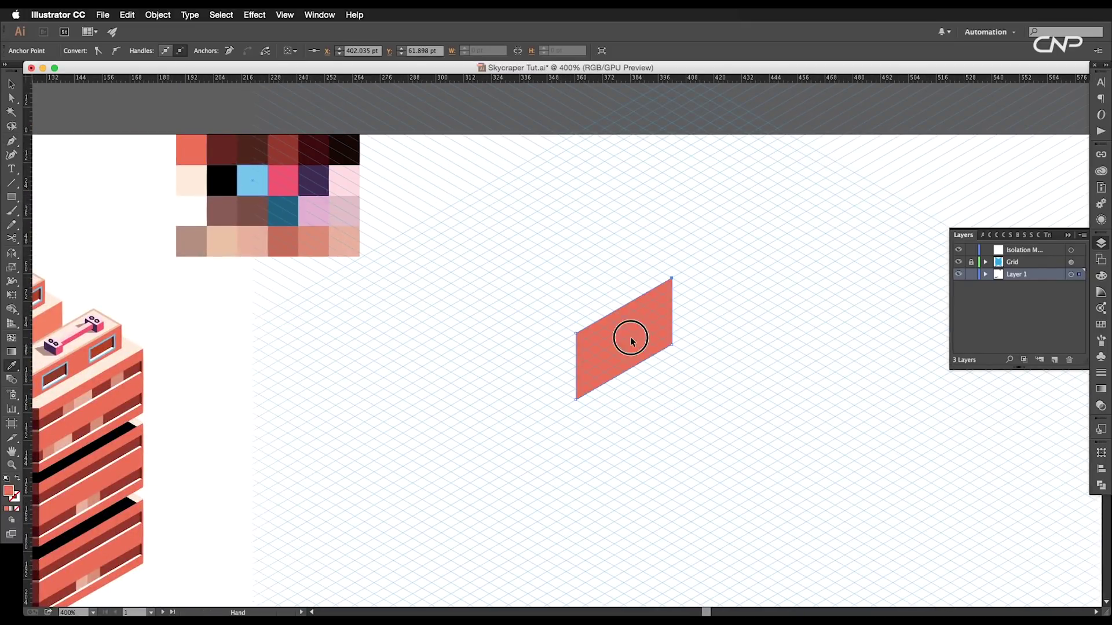
Step: Draw a rectangle about 33 pt wide against the parallelogram's left edge with the Pen tool and fill it with the dark maroon swatch
scroll(634, 324, "down", 3)
key("v")
key("p")
left_click(718, 413)
left_click(660, 414)
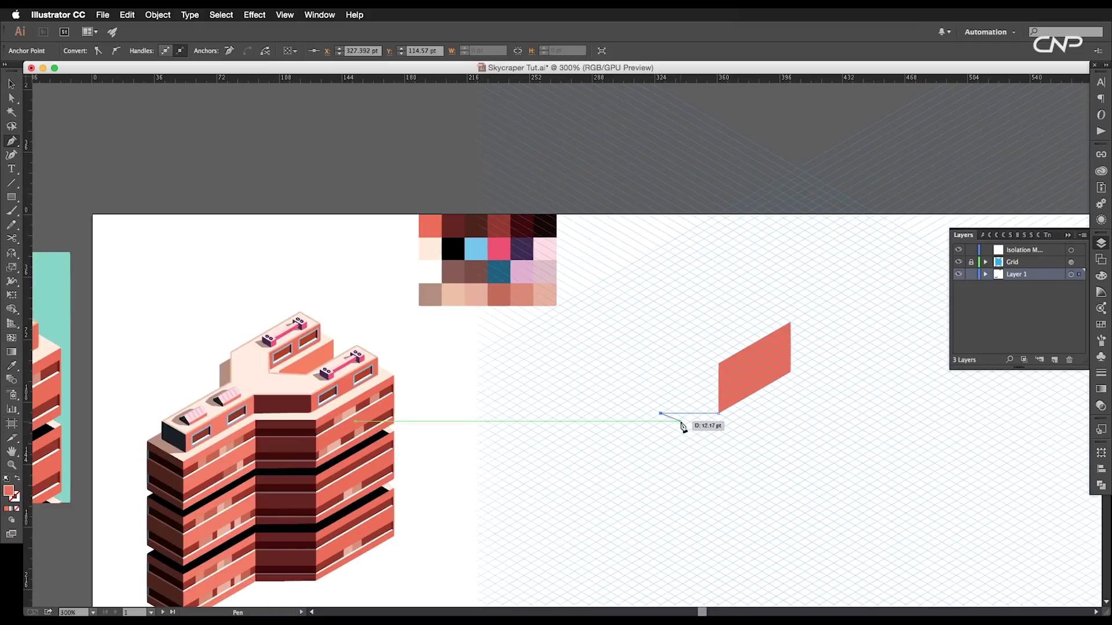
left_click(661, 363)
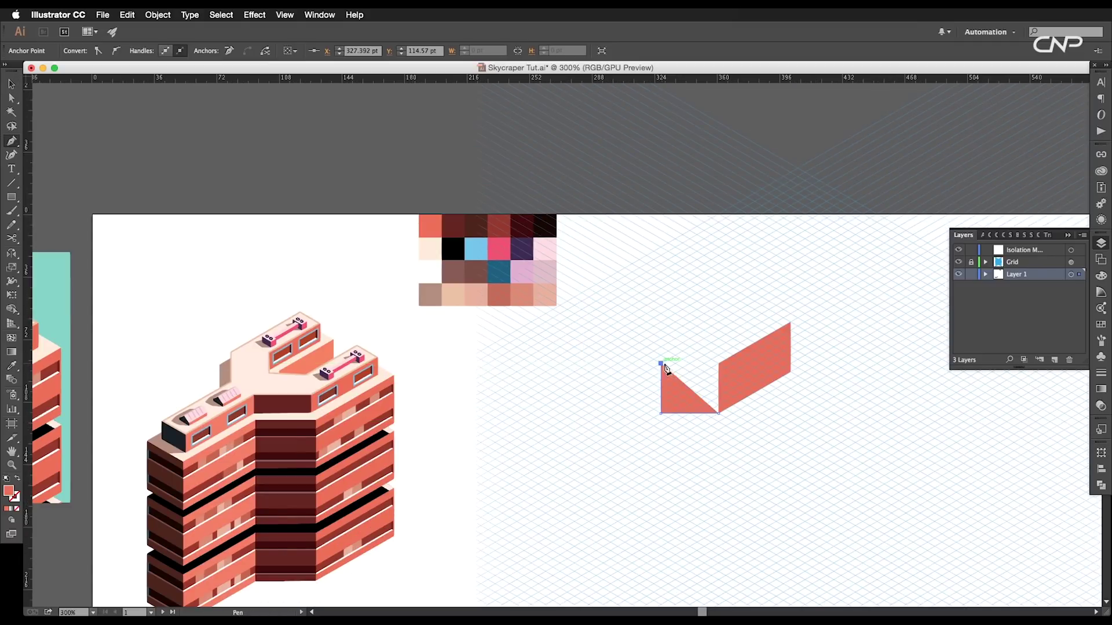
left_click(719, 363)
left_click(718, 413)
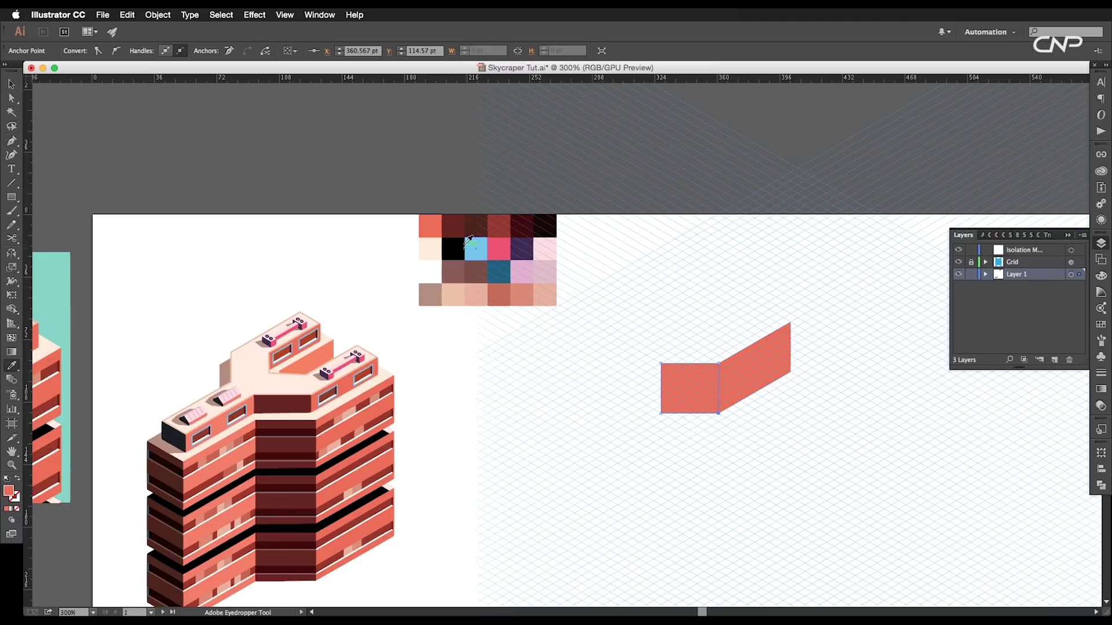
left_click(457, 224)
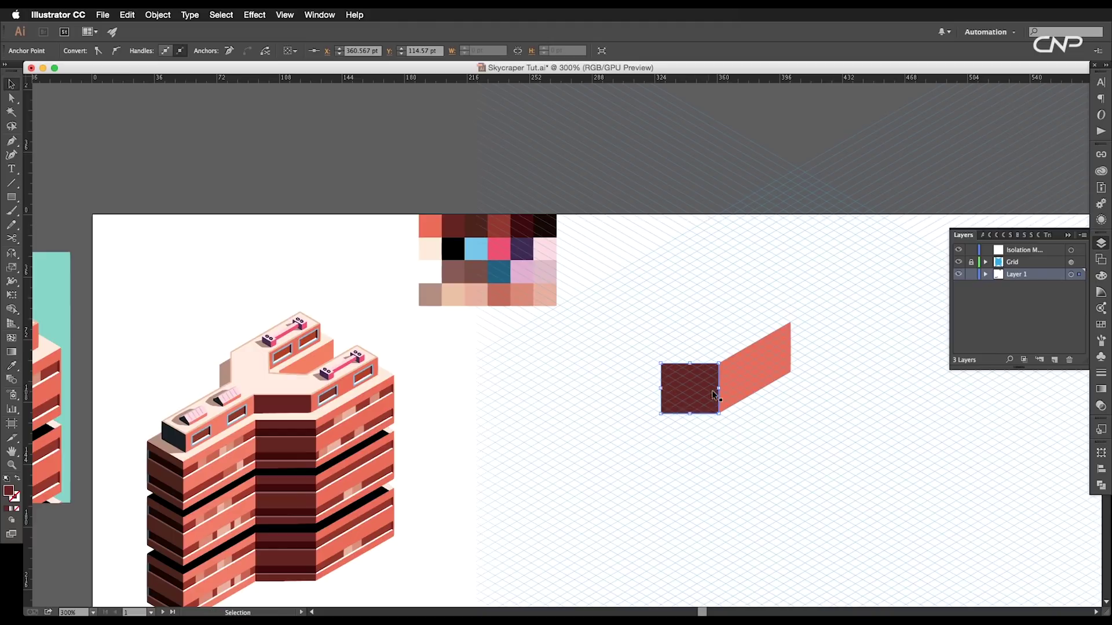
Step: Duplicate the coral parallelogram and align the copy's right edge with the maroon rectangle's left edge
left_click(737, 389)
left_click_drag(764, 373, 636, 417)
scroll(662, 373, "up", 10)
scroll(640, 316, "down", 6)
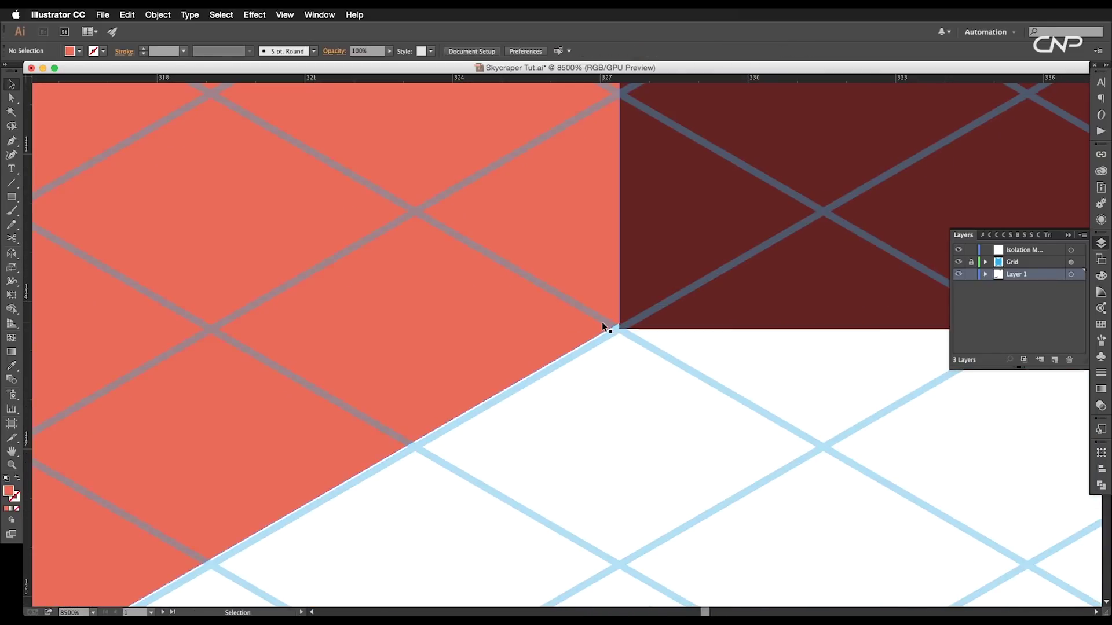
Step: Lower the maroon rectangle's top edge about 0.13 pt so it meets the coral parallelogram's upper corner
left_click_drag(603, 321, 602, 327)
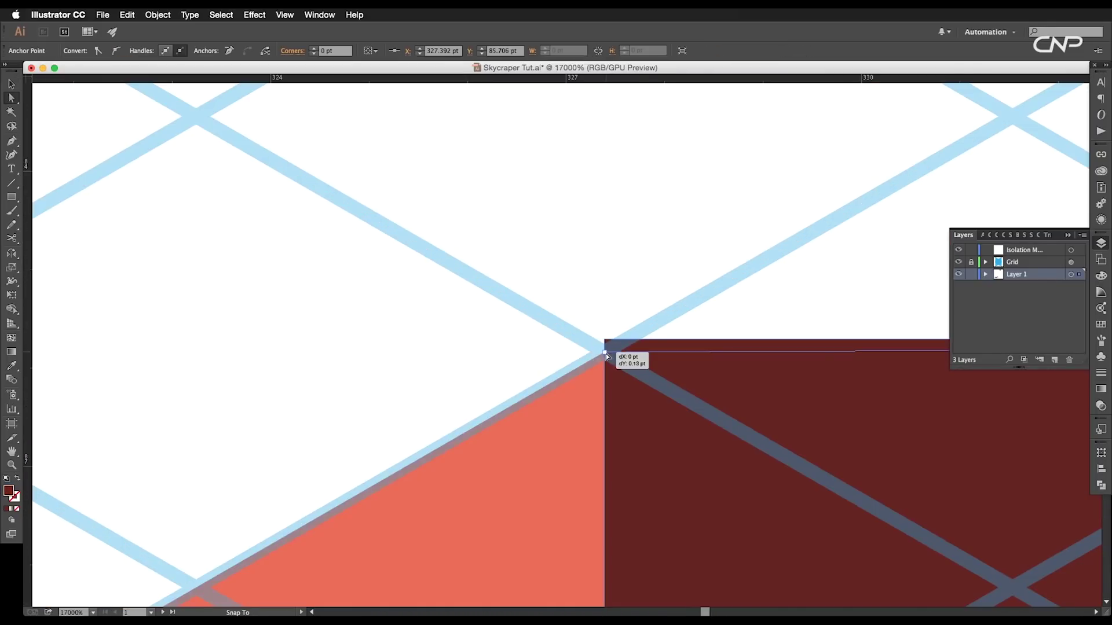
scroll(650, 378, "down", 3)
scroll(740, 439, "up", 4)
left_click_drag(631, 332, 632, 334)
scroll(633, 334, "down", 8)
Step: Draw a closed maroon parallelogram with the Pen tool as the left end wall, about 21 pt wide with vertical sides about 29 pt high
left_click(692, 507)
left_click_drag(693, 509, 838, 476)
left_click_drag(518, 398, 532, 210)
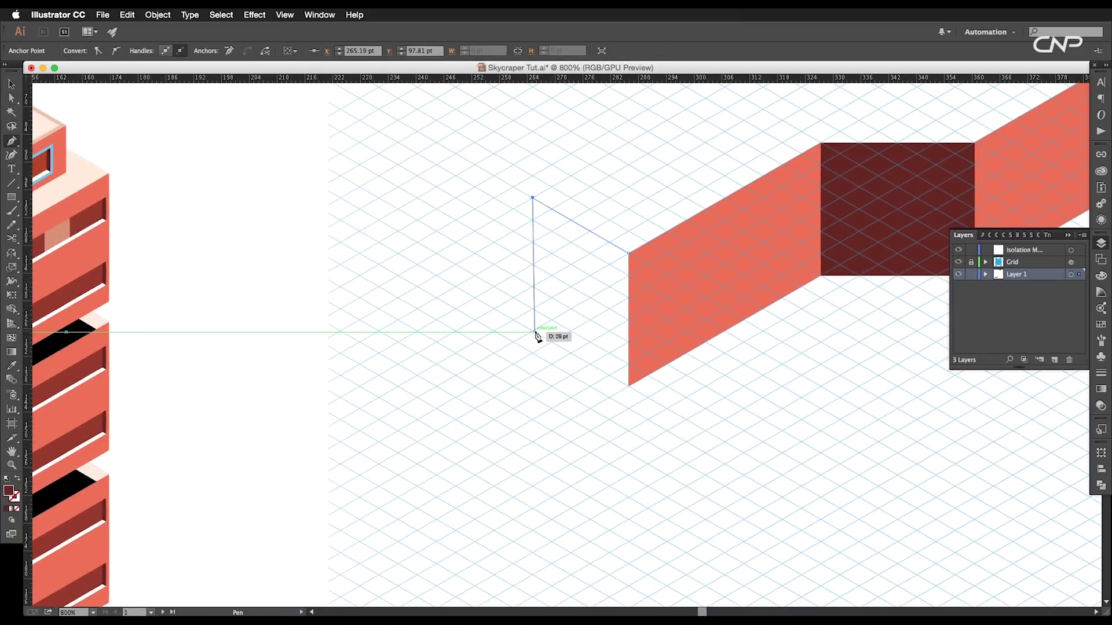
scroll(533, 330, "up", 3)
left_click(507, 298)
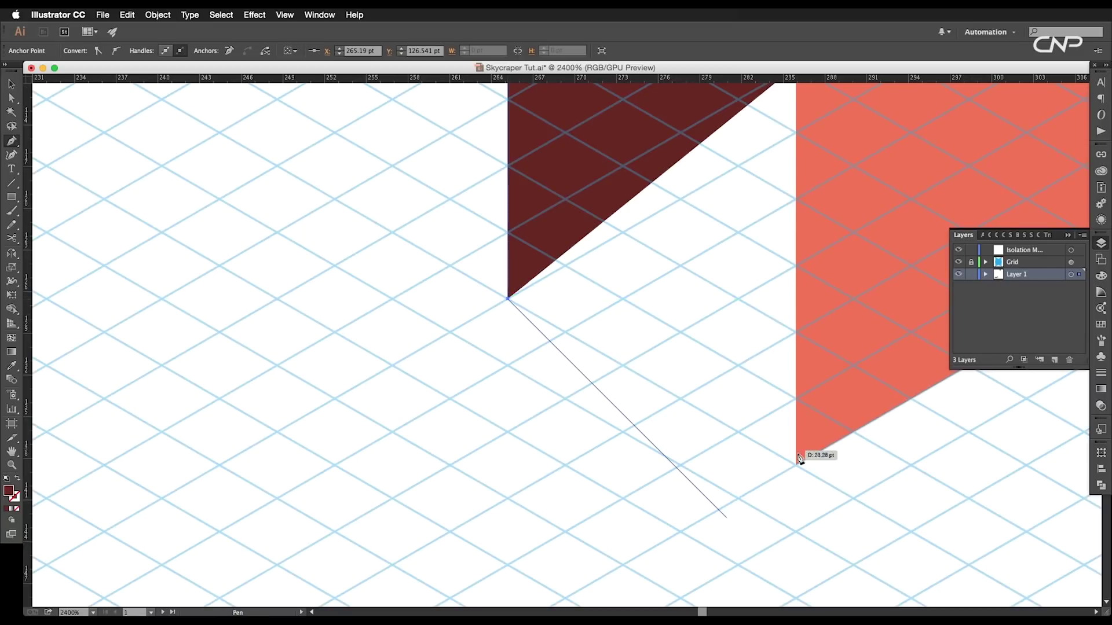
left_click(796, 465)
left_click_drag(813, 135, 779, 439)
left_click(763, 371)
scroll(771, 376, "down", 3)
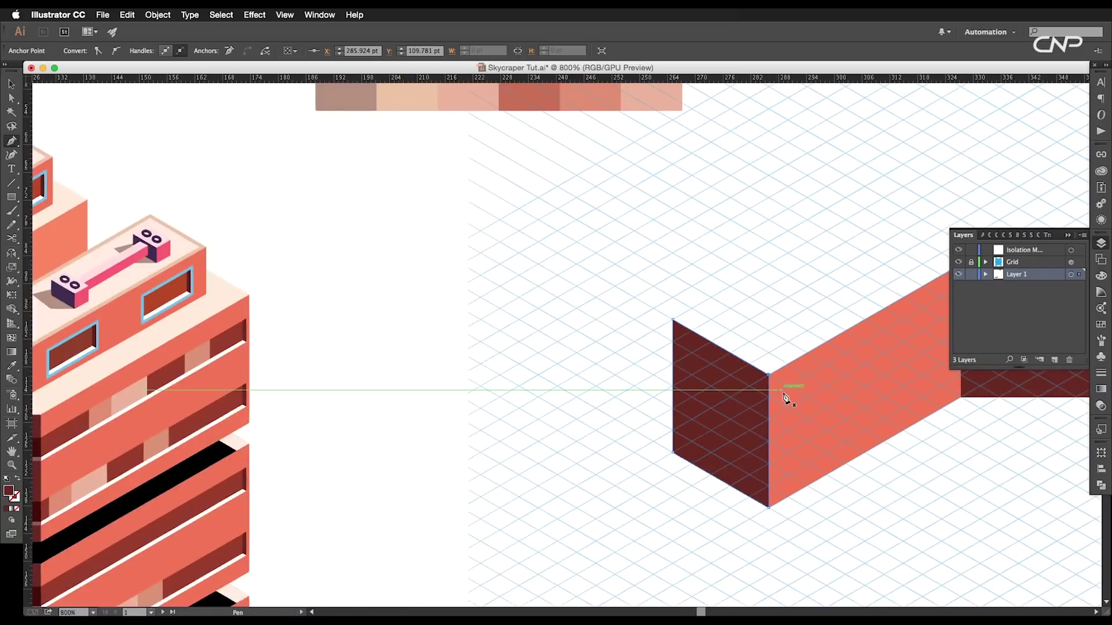
left_click_drag(782, 396, 538, 355)
scroll(539, 355, "down", 1)
left_click_drag(618, 342, 638, 440)
key("v")
key("super+shift+a")
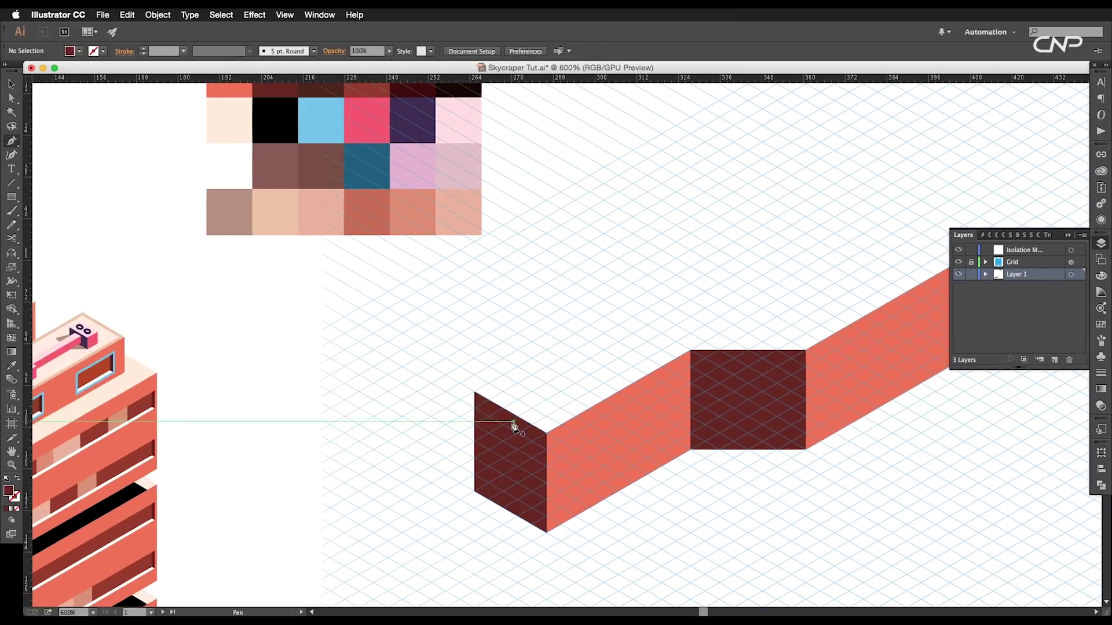
Step: Start the roof outline at the end wall's upper-left corner and trace its stepped rear edge along the grid to the back corner with the Pen tool
left_click(474, 394)
scroll(620, 310, "up", 4)
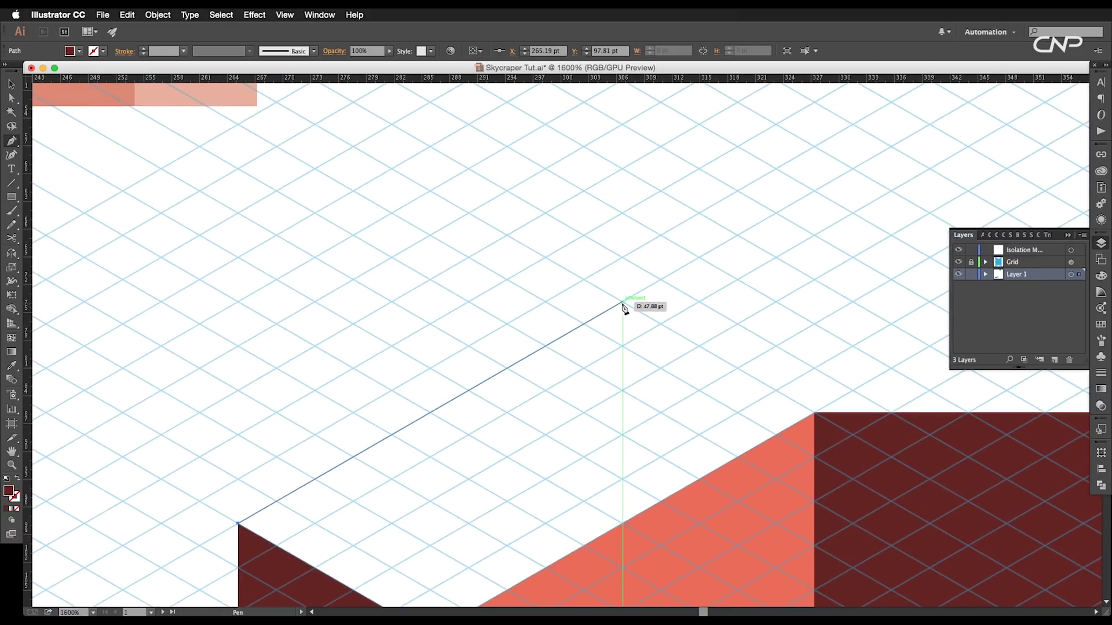
left_click(623, 305)
scroll(623, 304, "down", 3)
scroll(624, 304, "up", 2)
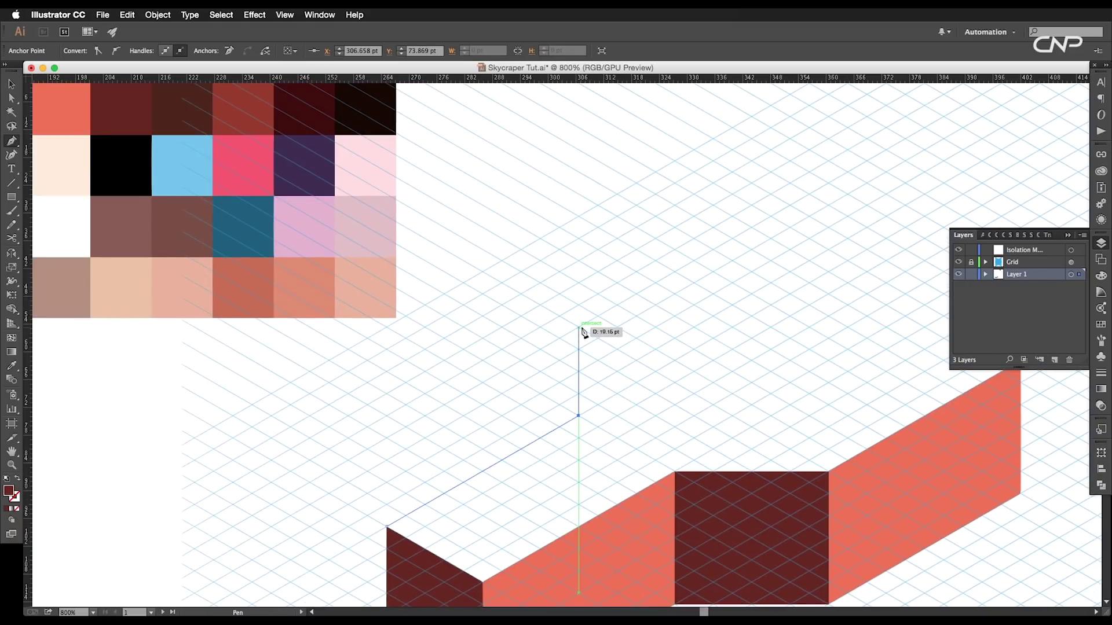
left_click(578, 327)
left_click_drag(770, 216, 600, 238)
left_click(601, 237)
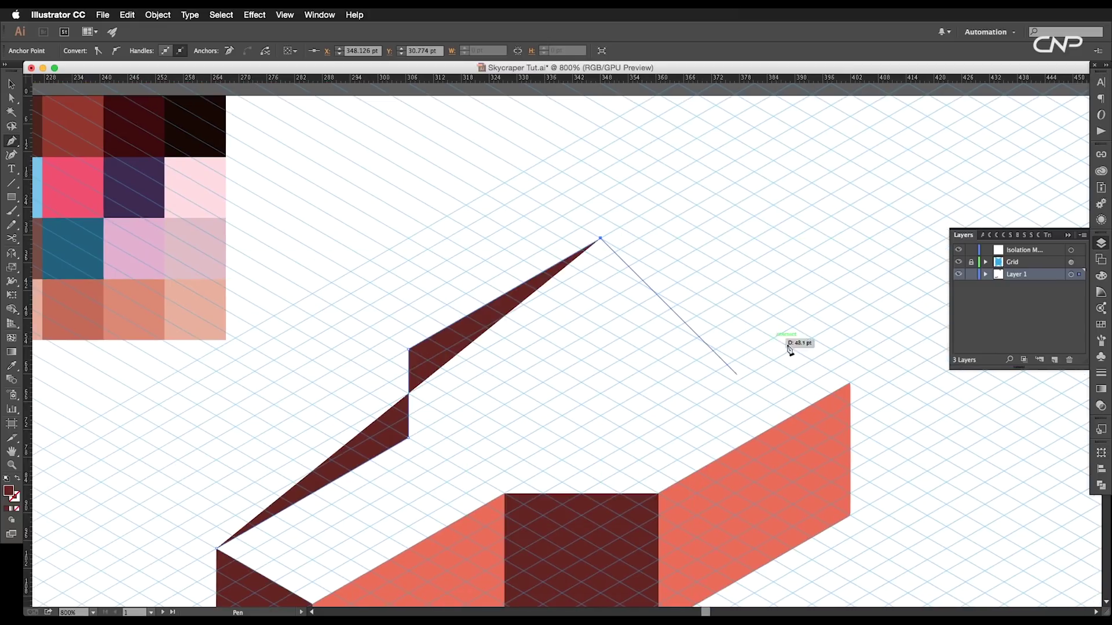
Step: Complete the roof outline along the tops of the coral and maroon walls, making a shape about 137 pt wide and 79 pt high
left_click(848, 382)
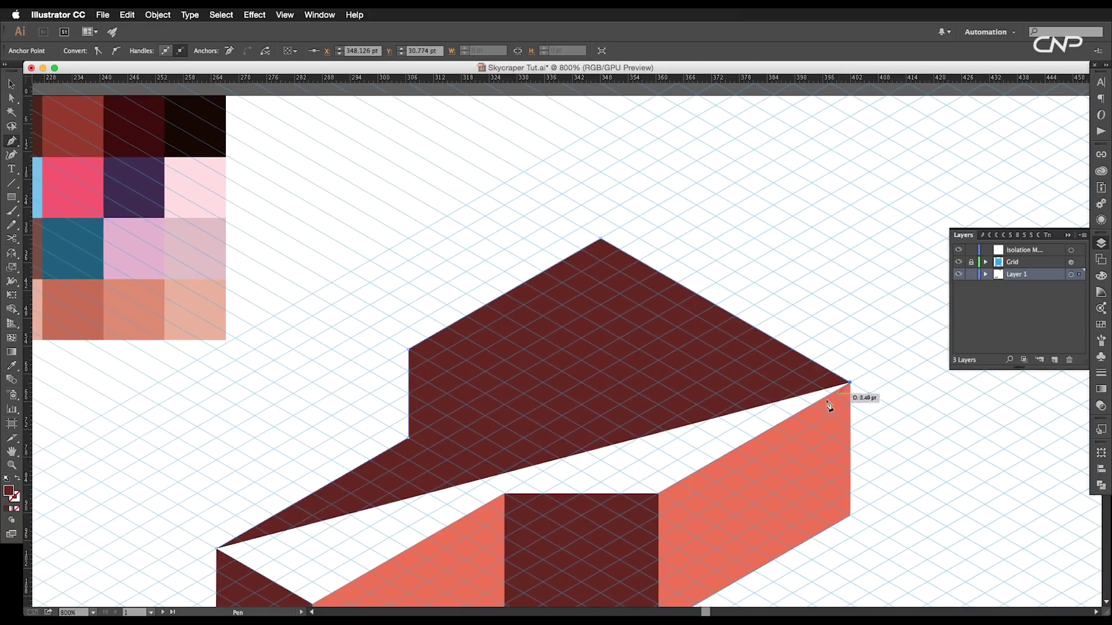
left_click(658, 494)
left_click(505, 493)
scroll(505, 494, "down", 5)
scroll(504, 493, "left", 4)
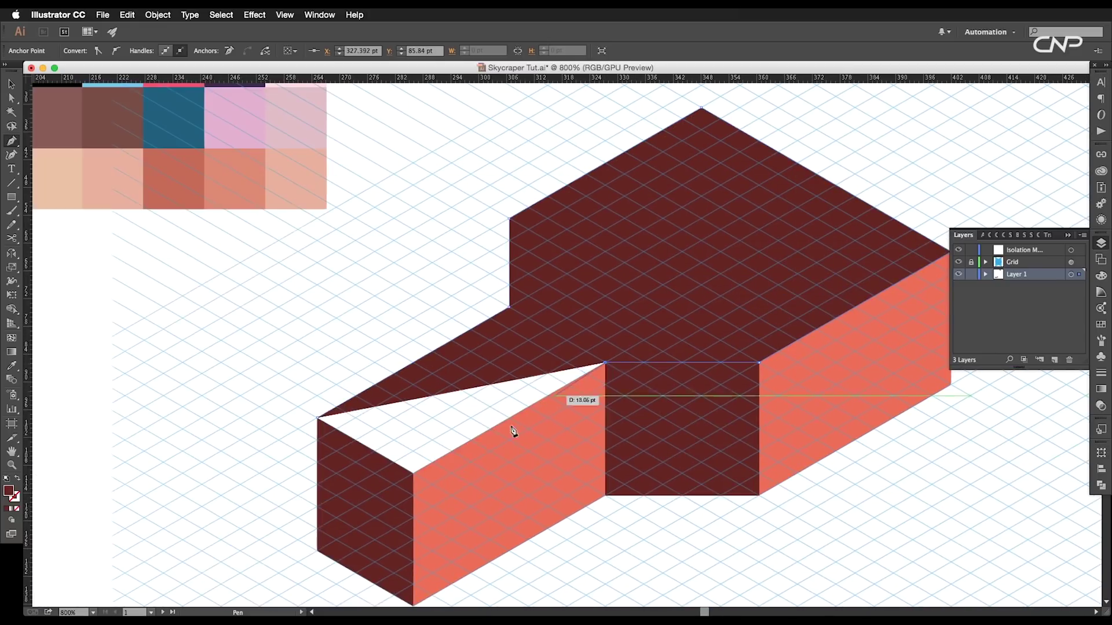
left_click(412, 474)
Step: Fill the roof shape with the cream swatch from the colour palette using the Eyedropper and deselect it
left_click_drag(579, 277, 752, 449)
key("i")
left_click_drag(454, 224, 571, 257)
left_click(279, 268)
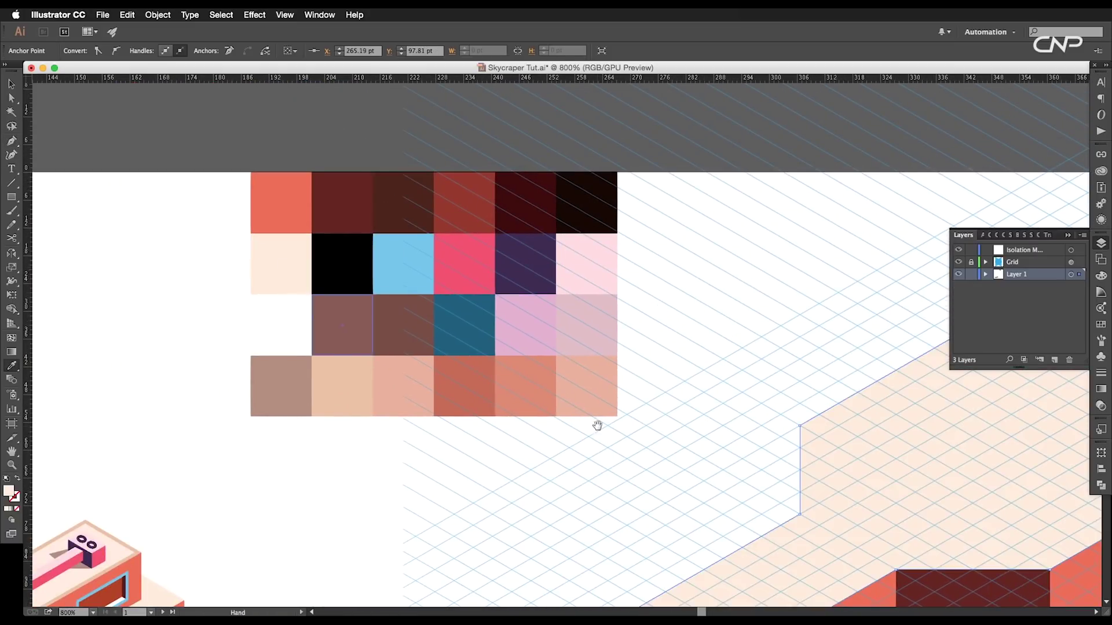
left_click_drag(744, 464, 498, 342)
key("super+minus")
key("super+minus")
key("v")
left_click(717, 436)
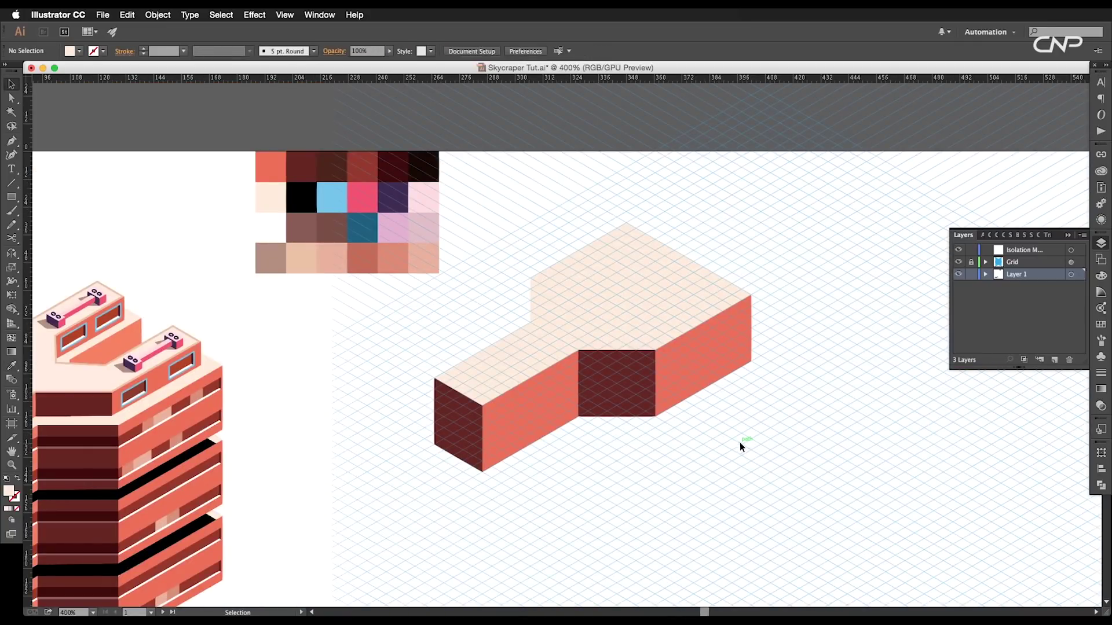
Step: Draw a closed notch outline with the Pen tool across the roof's right rear edge, about 42 pt wide and 26 pt high
left_click(645, 324)
scroll(646, 326, "up", 1)
left_click_drag(128, 382, 726, 400)
left_click_drag(807, 386, 165, 445)
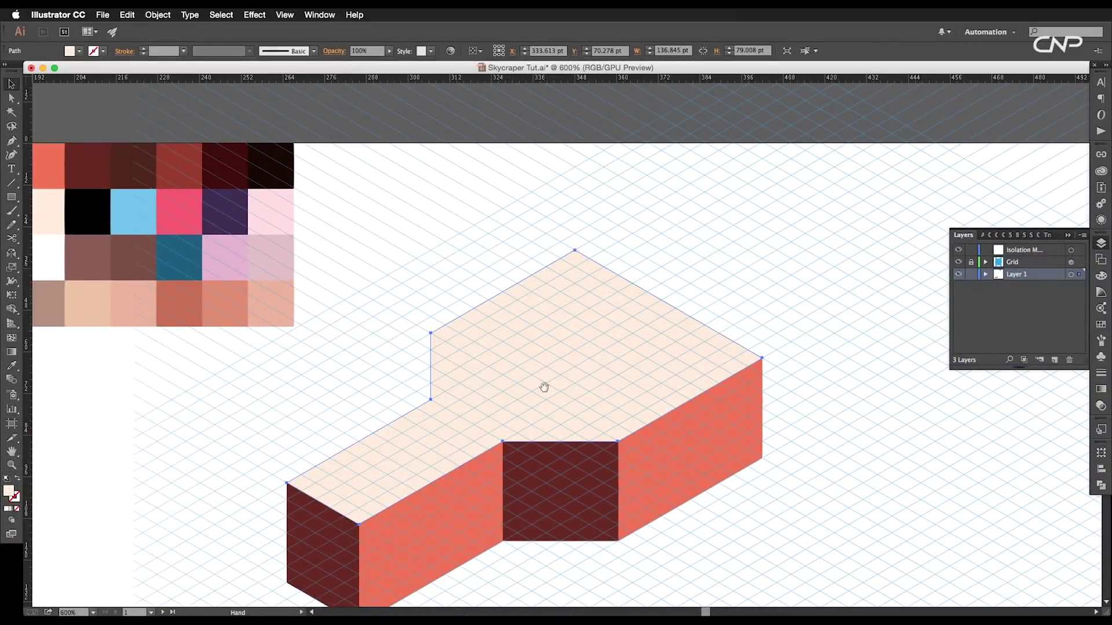
scroll(602, 355, "up", 2)
left_click_drag(646, 360, 582, 345)
key("p")
key("super+shift+a")
left_click(720, 263)
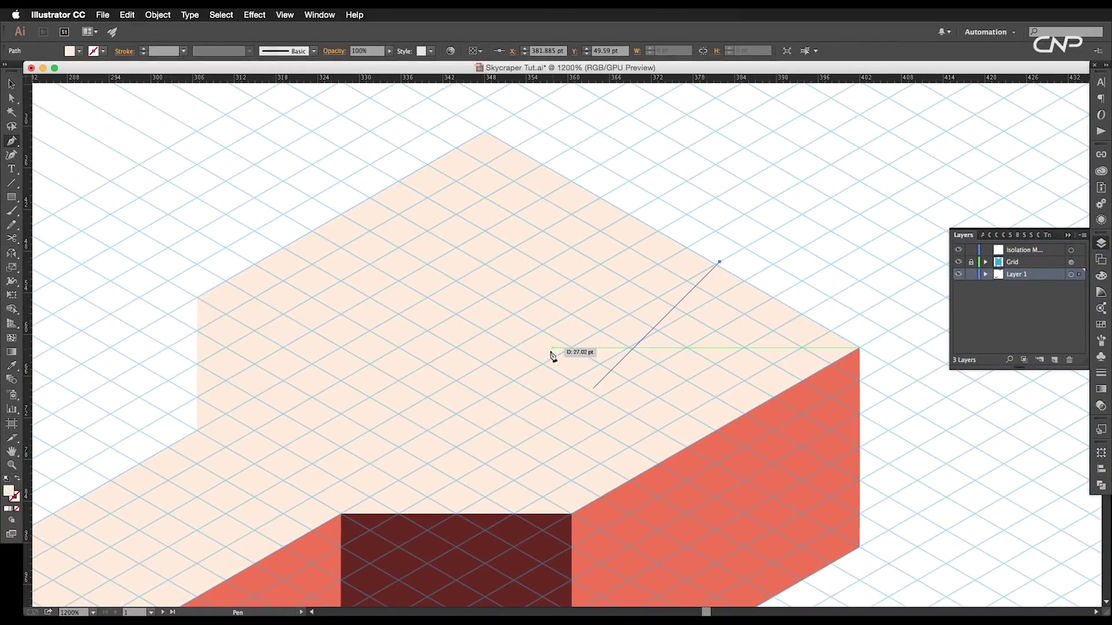
scroll(516, 386, "up", 3)
left_click(509, 373)
scroll(509, 374, "down", 2)
left_click(355, 373)
left_click_drag(364, 292, 367, 358)
left_click(359, 350)
left_click_drag(460, 313, 419, 390)
left_click(625, 250)
left_click(747, 358)
left_click_drag(654, 296, 739, 250)
Step: Adjust the corner points of the notch outline on the grid with Direct Selection
key("a")
left_click(709, 203)
left_click(402, 381, "shift")
left_click_drag(404, 384, 444, 427)
scroll(440, 409, "down", 1)
scroll(479, 442, "left", 3)
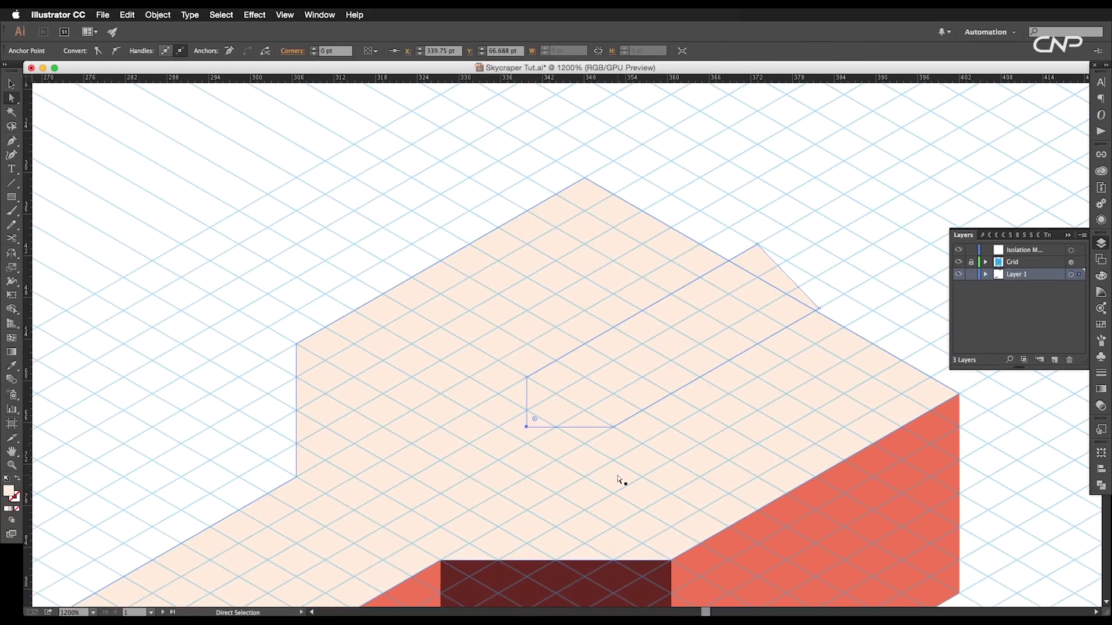
Step: Select the notch shape and the roof and subtract the notch from the roof with Pathfinder
scroll(618, 478, "down", 2)
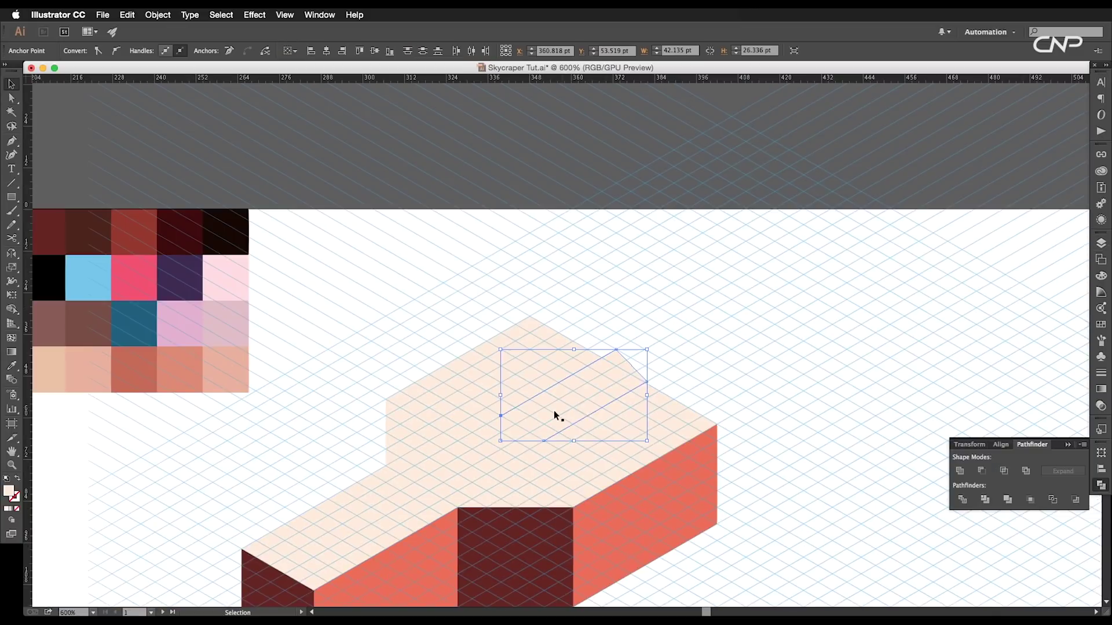
left_click(697, 357)
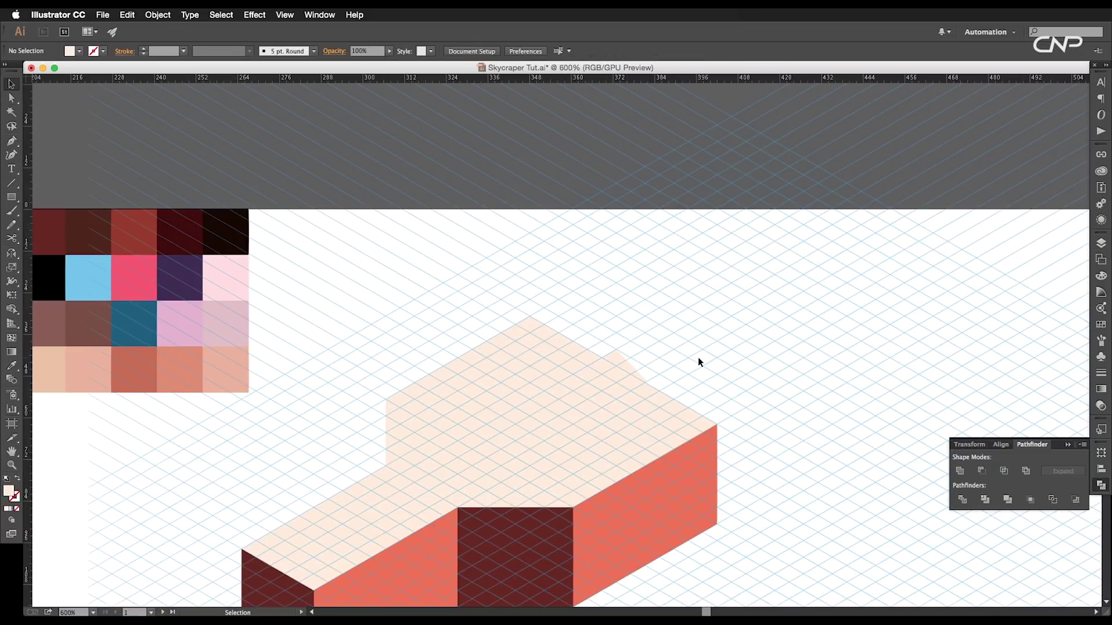
left_click(572, 407)
left_click(527, 389, "shift")
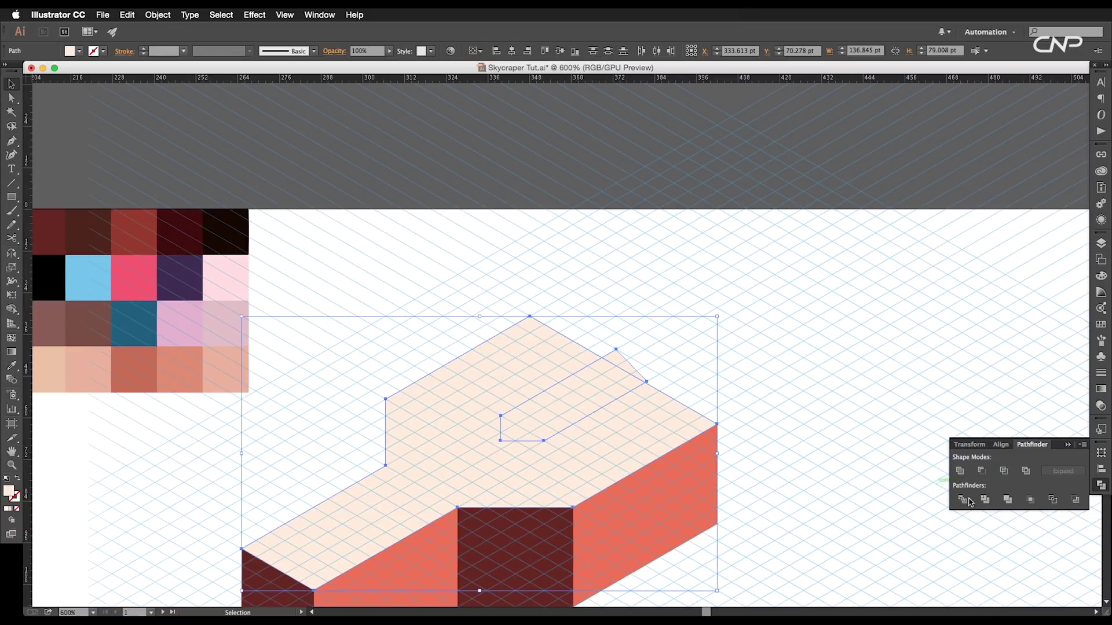
left_click(911, 461)
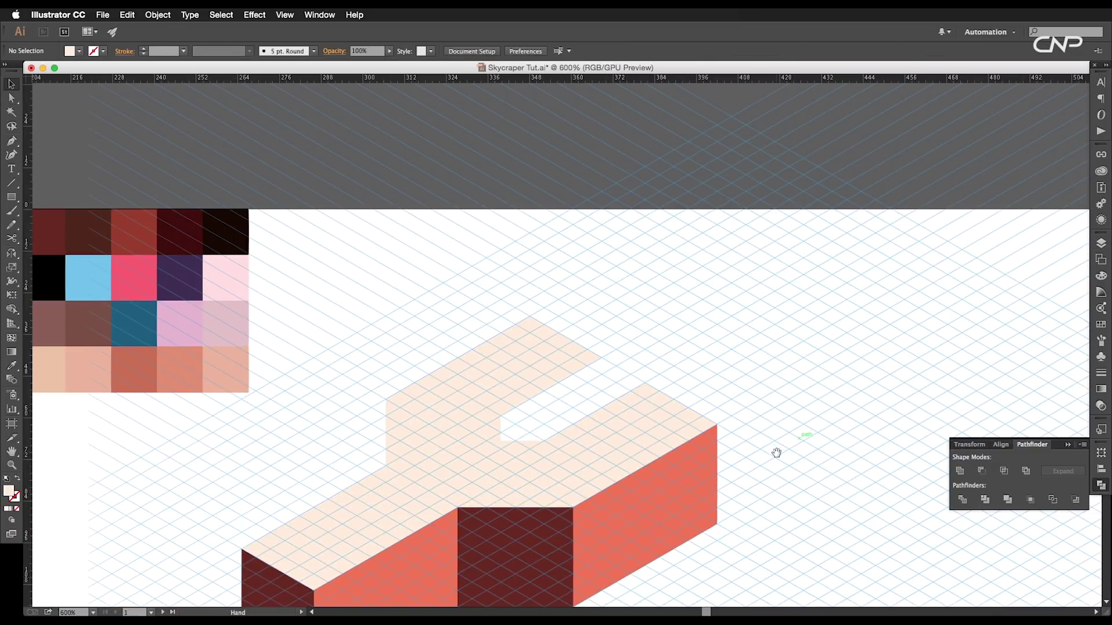
Step: Examine the roof edging and the dark front wall of the finished reference skyscraper
scroll(775, 452, "left", 2)
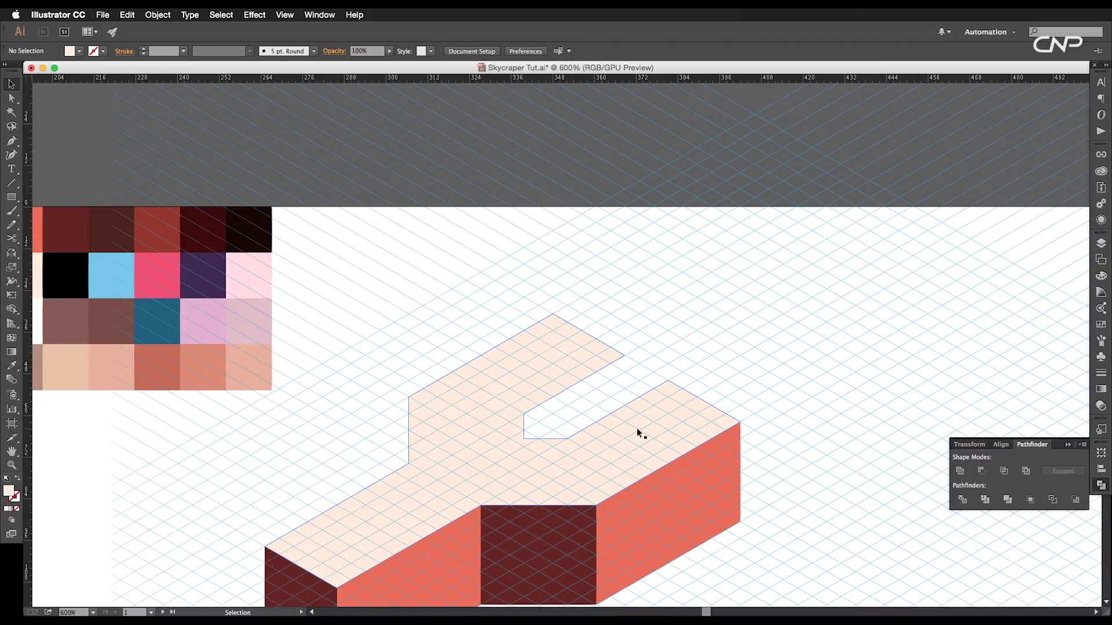
left_click_drag(631, 452, 688, 402)
left_click_drag(601, 353, 882, 546)
scroll(407, 415, "down", 8)
scroll(407, 414, "left", 6)
scroll(429, 385, "right", 2)
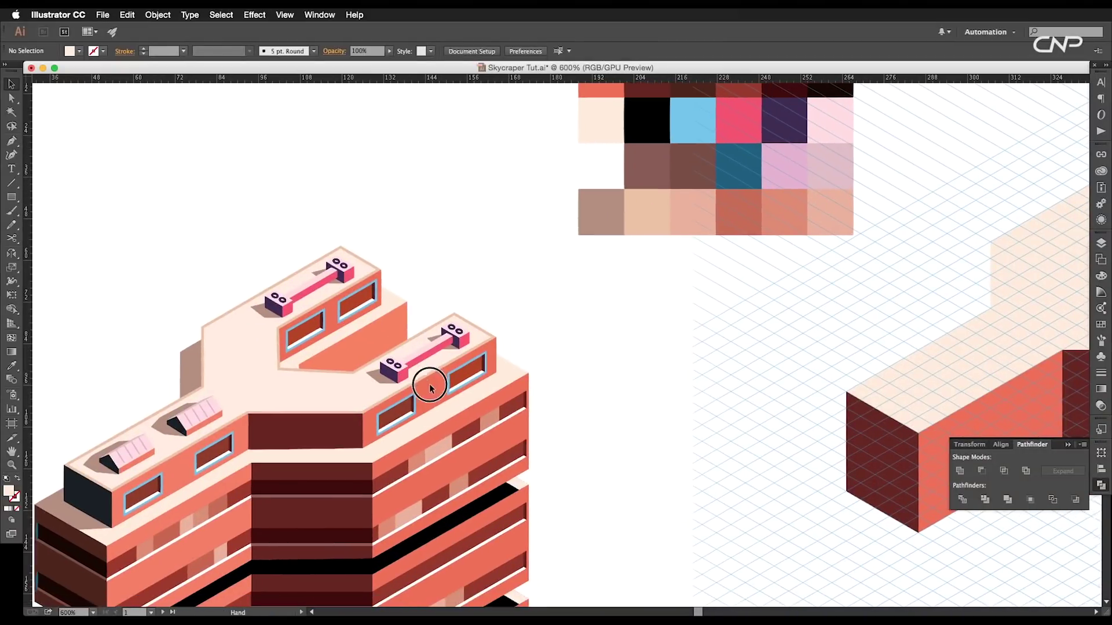
left_click(317, 422)
scroll(518, 441, "down", 1)
scroll(397, 401, "right", 10)
scroll(397, 402, "up", 2)
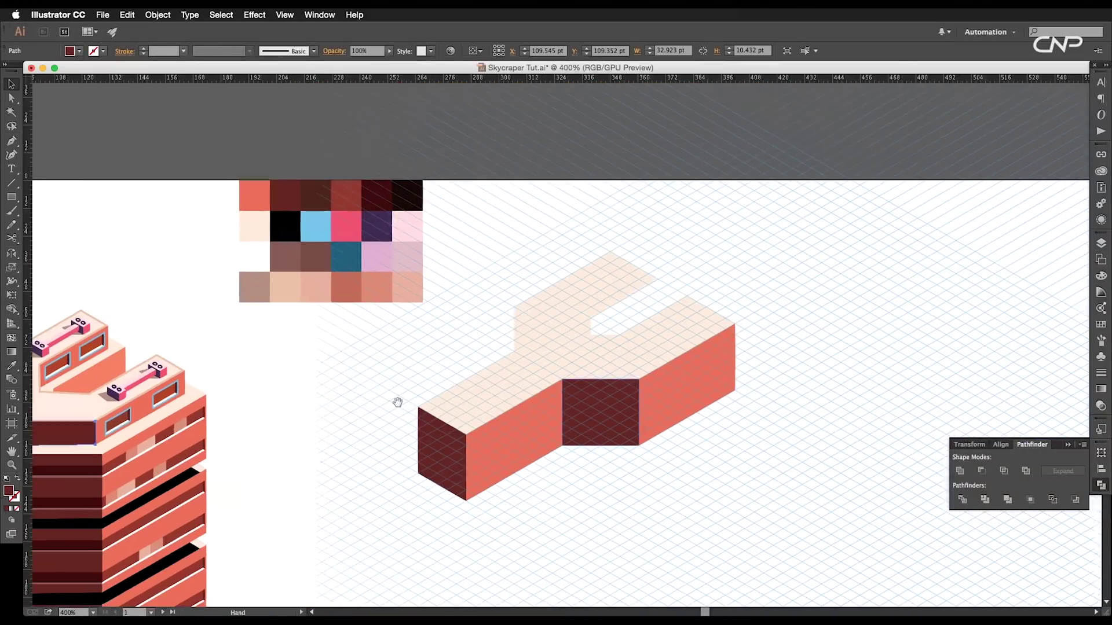
Step: Give the cream roof shape a crimson stroke aligned to the inside of its path
left_click(603, 334)
key("a")
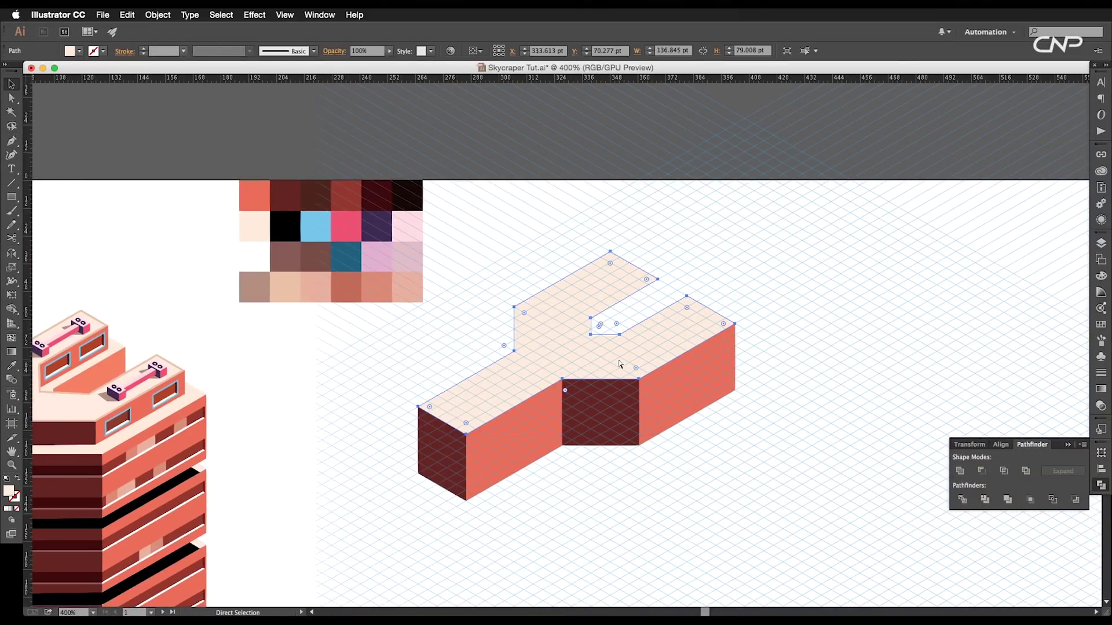
key("v")
scroll(619, 363, "up", 1)
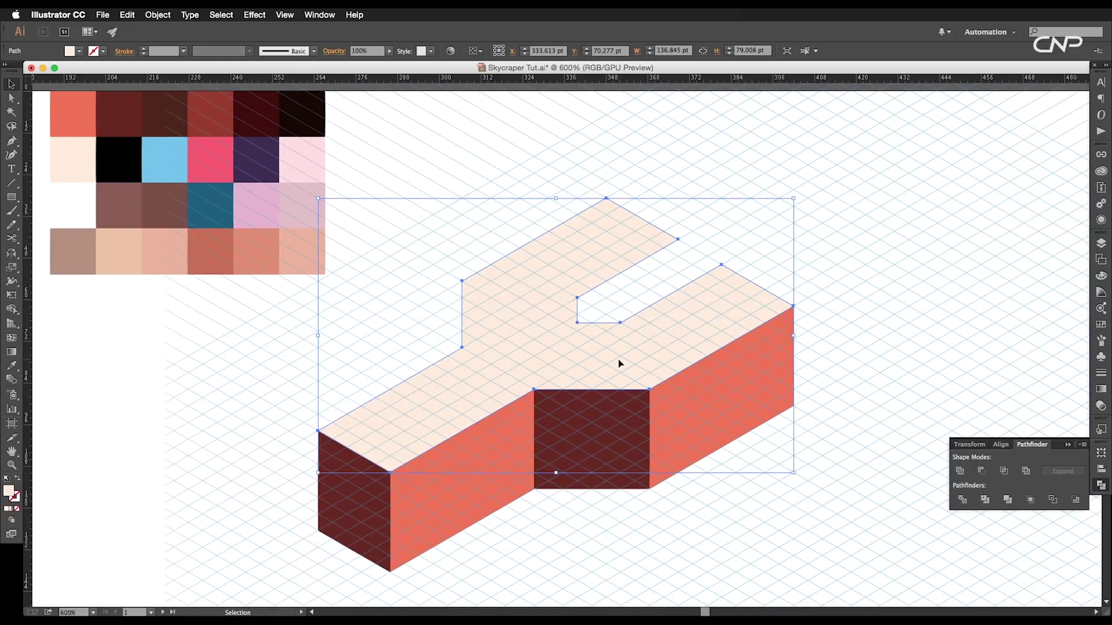
left_click_drag(624, 364, 583, 393)
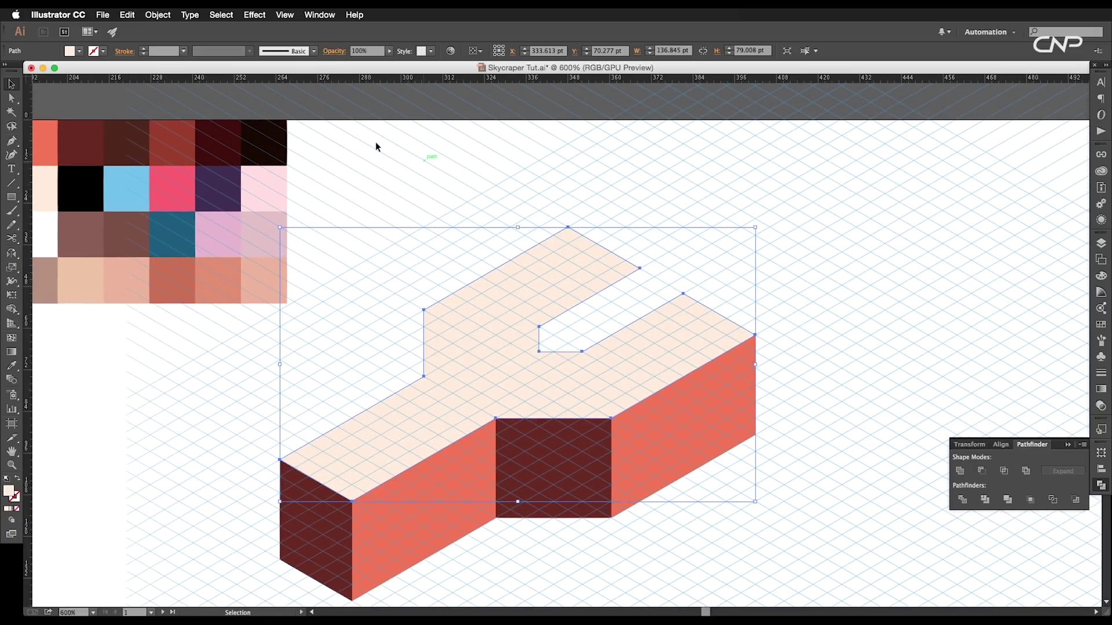
left_click(102, 52)
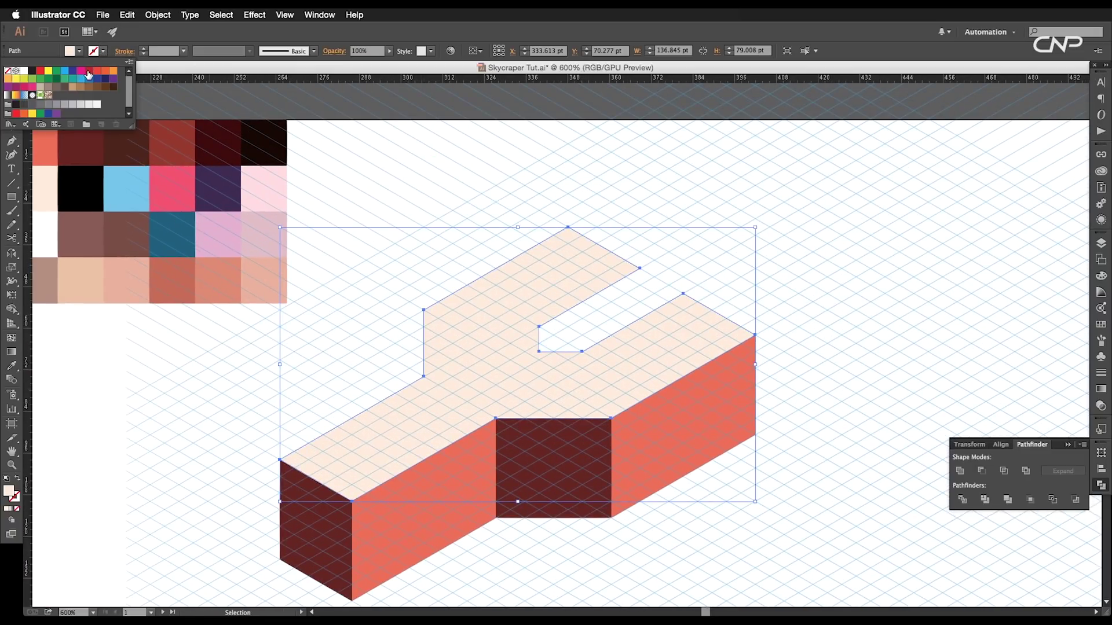
left_click(89, 73)
left_click(128, 52)
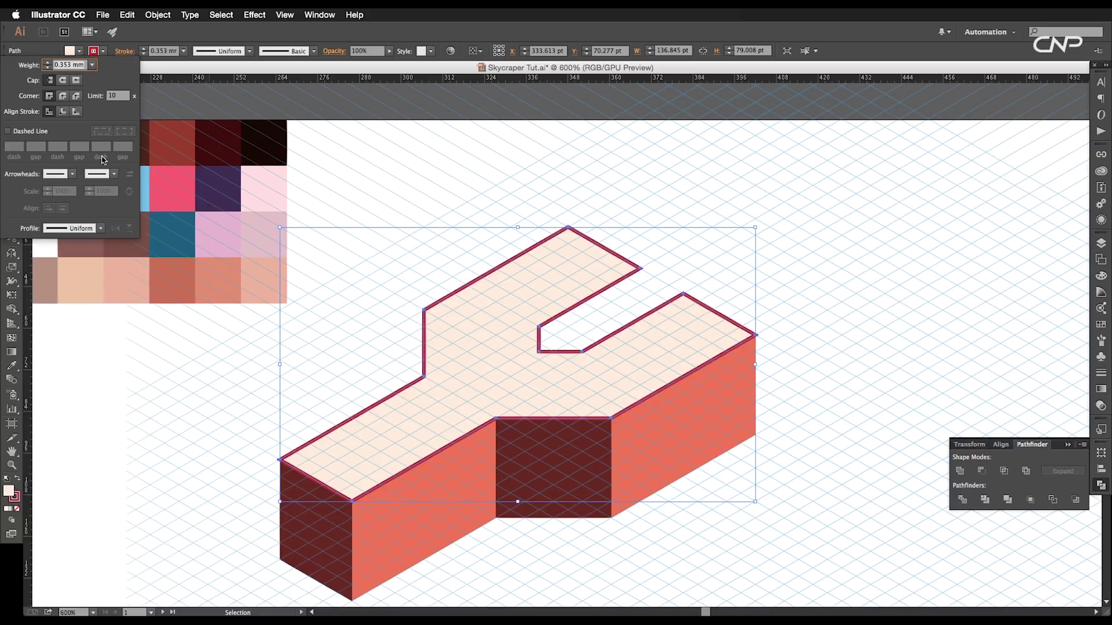
left_click(68, 115)
Step: Increase the roof's stroke weight to 1.47 mm
left_click(154, 50)
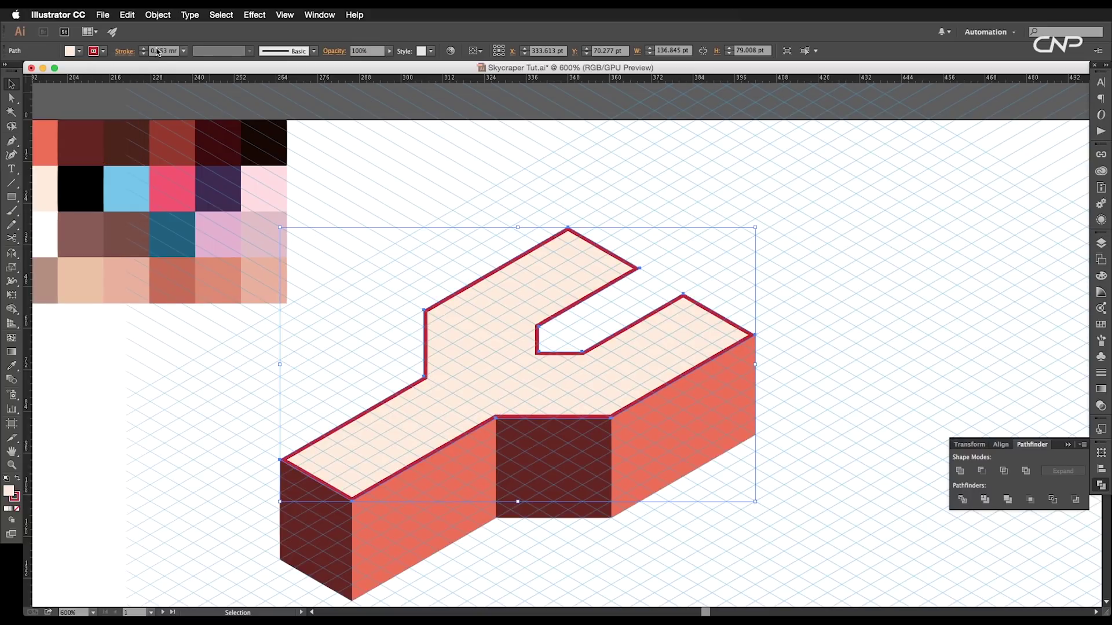
key("Up")
key("Up")
key("Up")
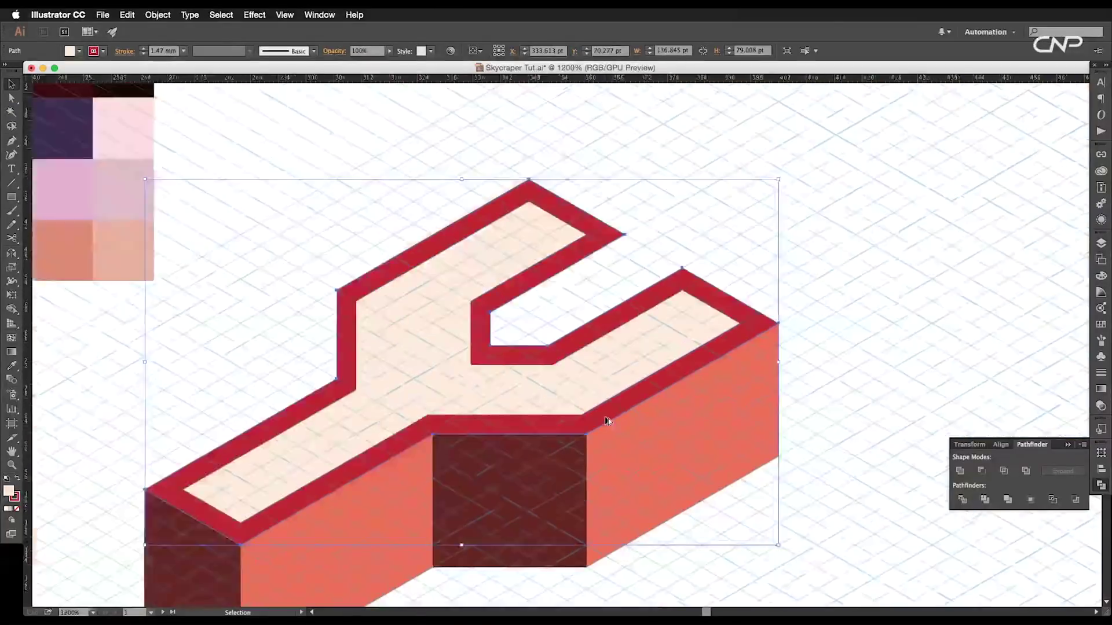
Step: Expand the stroked roof's appearance and subtract the stroke area with Pathfinder Minus Front to make an inset roof shape
left_click(158, 15)
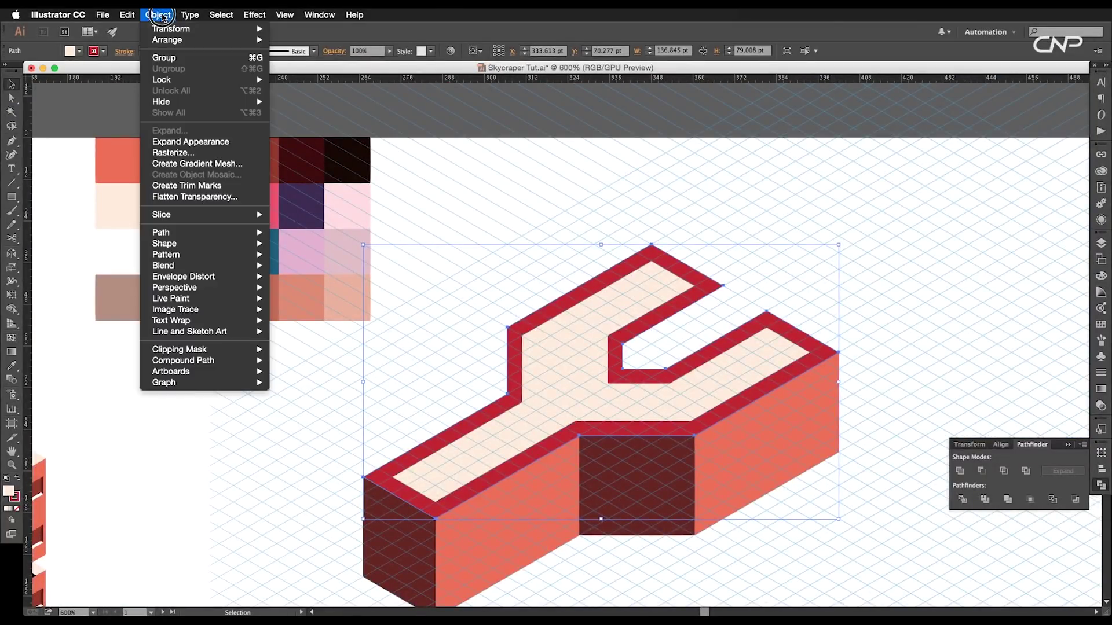
left_click(193, 142)
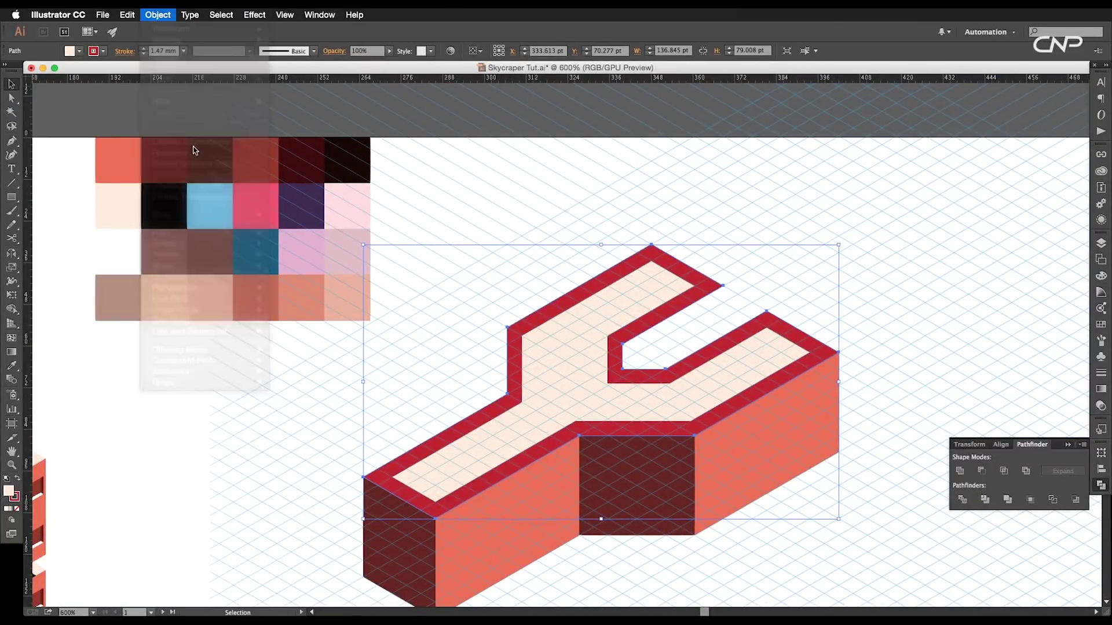
left_click(982, 471)
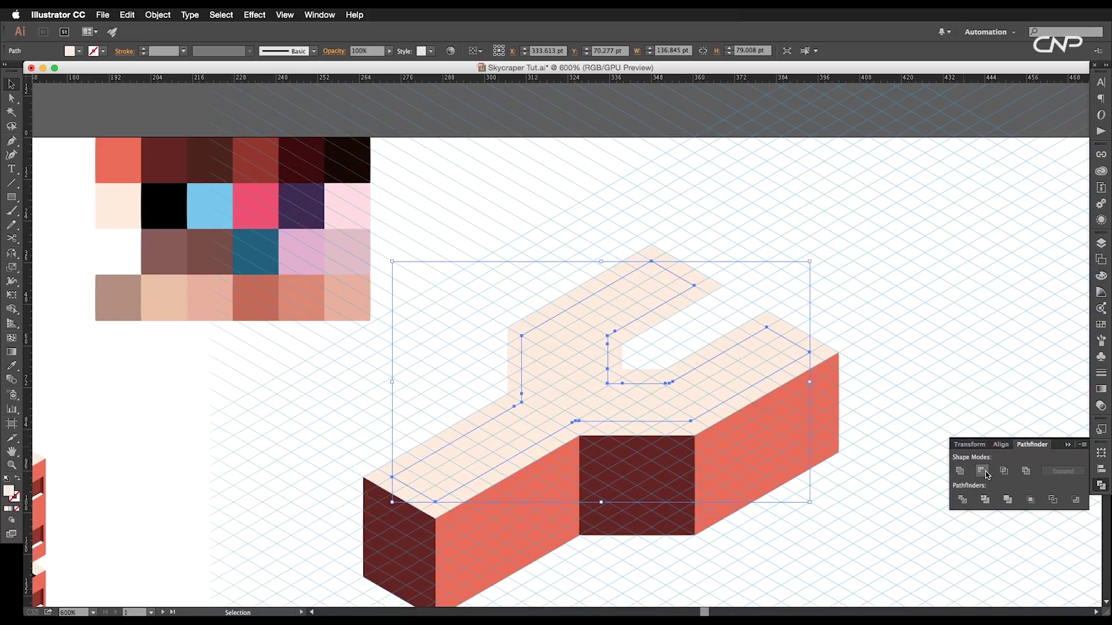
Step: Fill the inset roof shape with the light salmon swatch at the end of the palette's bottom row using the Eyedropper
key("i")
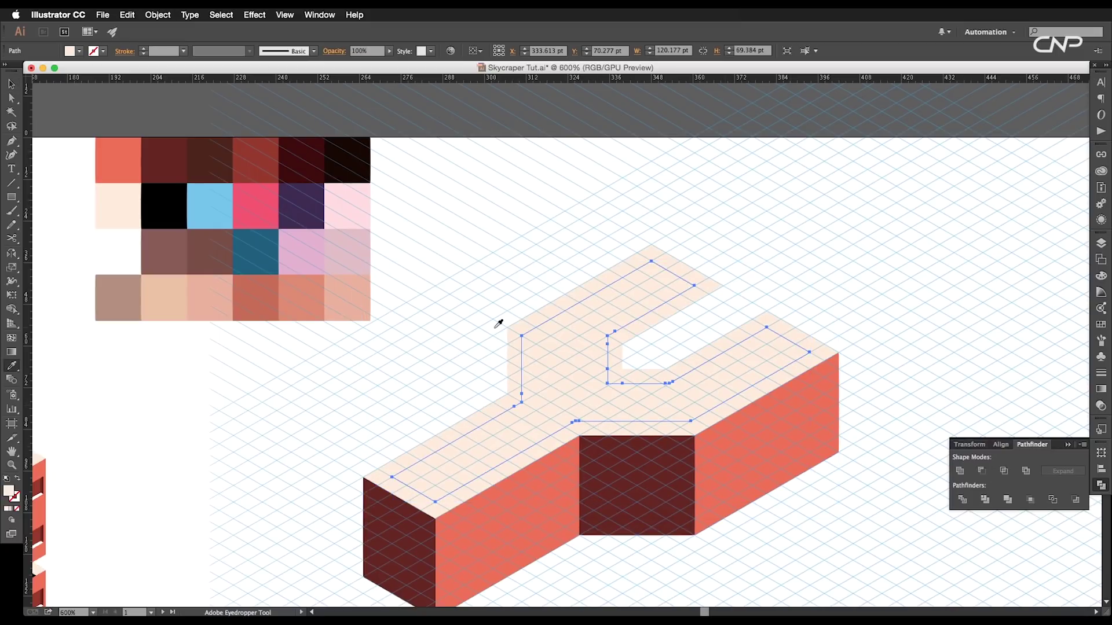
left_click(361, 296)
key("v")
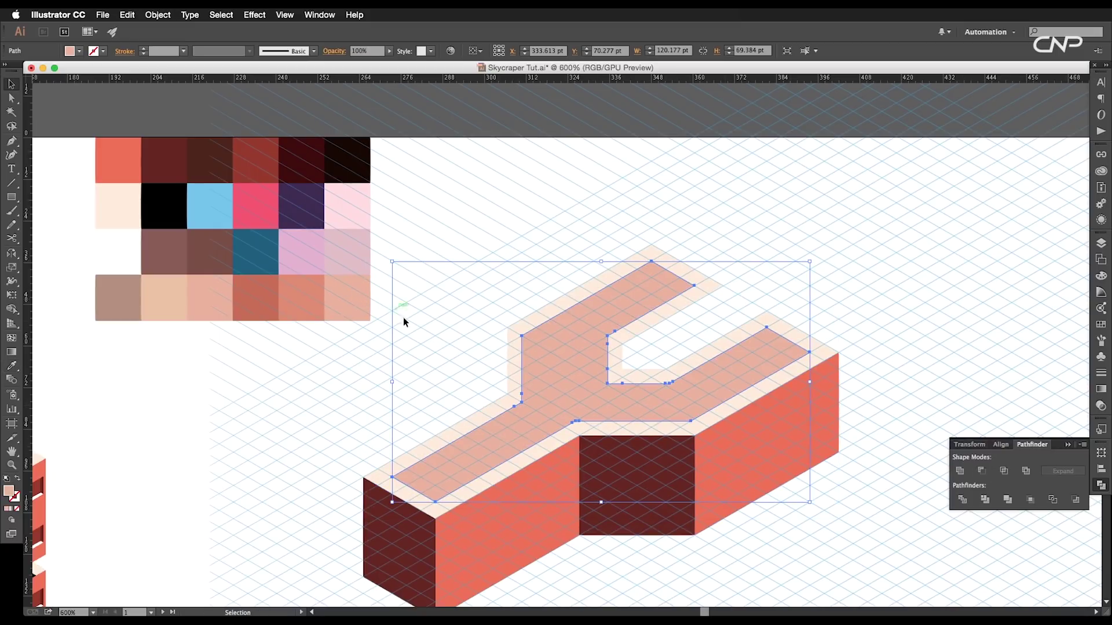
left_click(418, 338)
Step: Remove the redundant anchor points around the inset roof shape's notch and corners with the Pen tool
scroll(590, 439, "down", 1)
mouse_move(660, 449)
left_mouse_down()
mouse_move(696, 466)
mouse_move(713, 454)
mouse_move(658, 448)
left_mouse_up()
left_click(700, 422)
scroll(701, 423, "up", 1)
scroll(658, 448, "up", 2)
key("p")
left_click(663, 403)
left_click(648, 406)
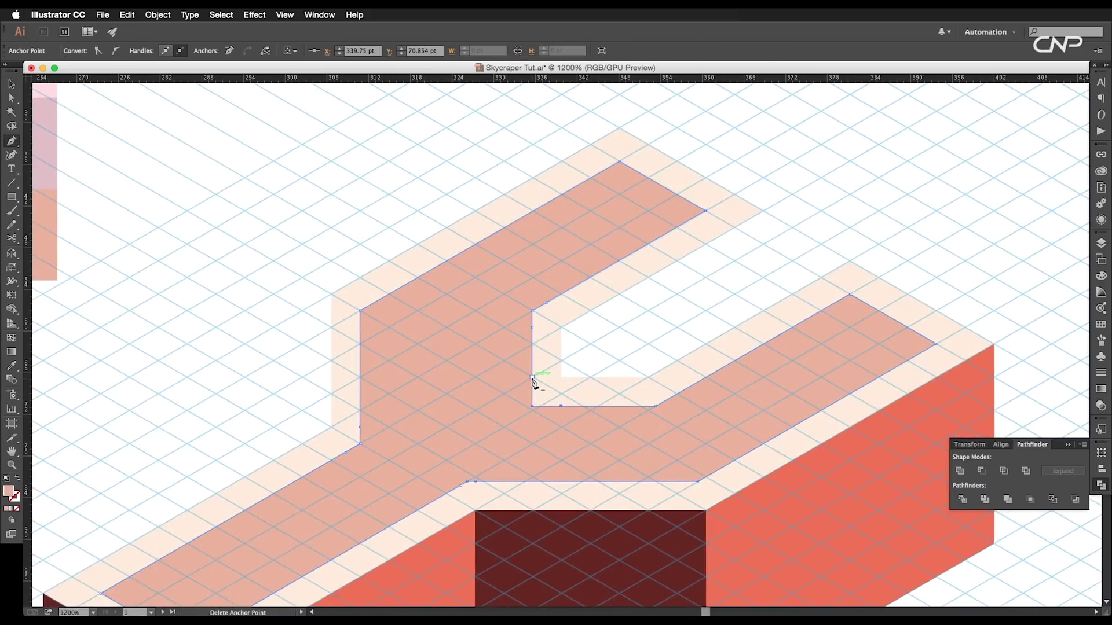
left_click(532, 328)
left_click(547, 302)
left_click_drag(475, 481, 506, 415)
left_click(507, 415)
left_click(492, 419)
left_click_drag(379, 387, 576, 319)
left_click(575, 319)
Step: Move the anchor points of the inset shape's notch and outer bend so its edges run straight along the grid directions
left_click(588, 293)
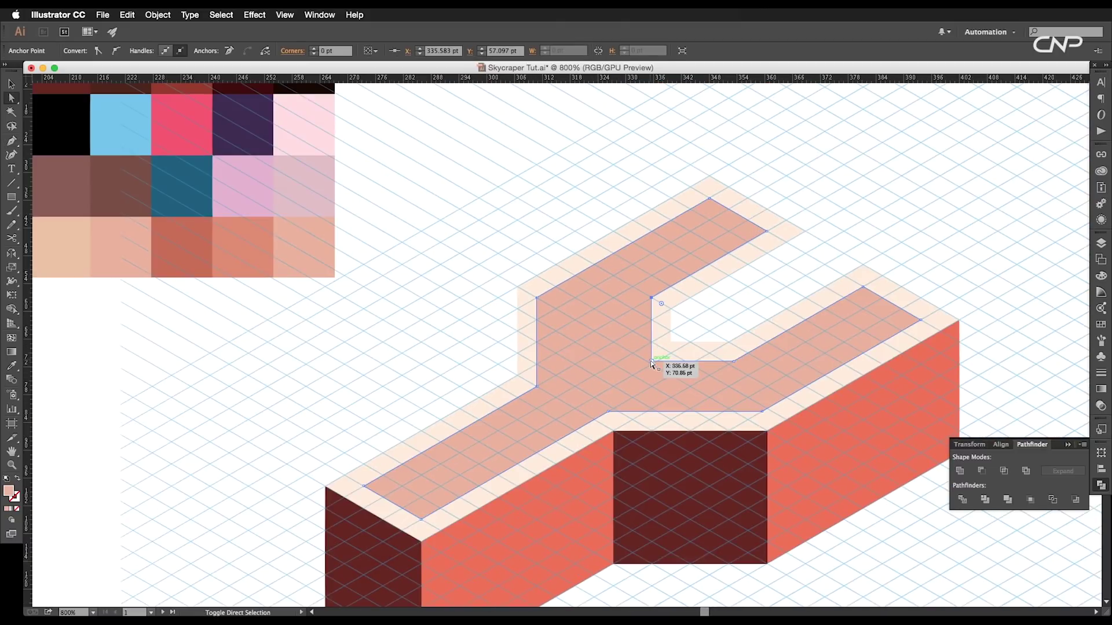
left_click(651, 361, "shift")
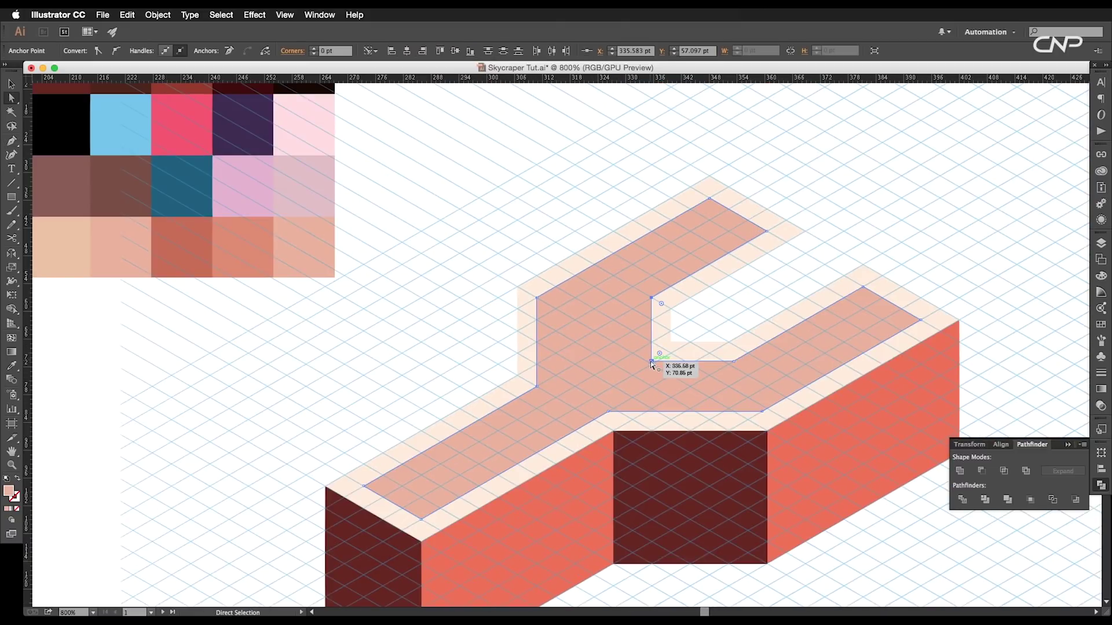
scroll(654, 302, "up", 5)
left_click_drag(652, 300, 602, 334)
scroll(442, 322, "down", 1)
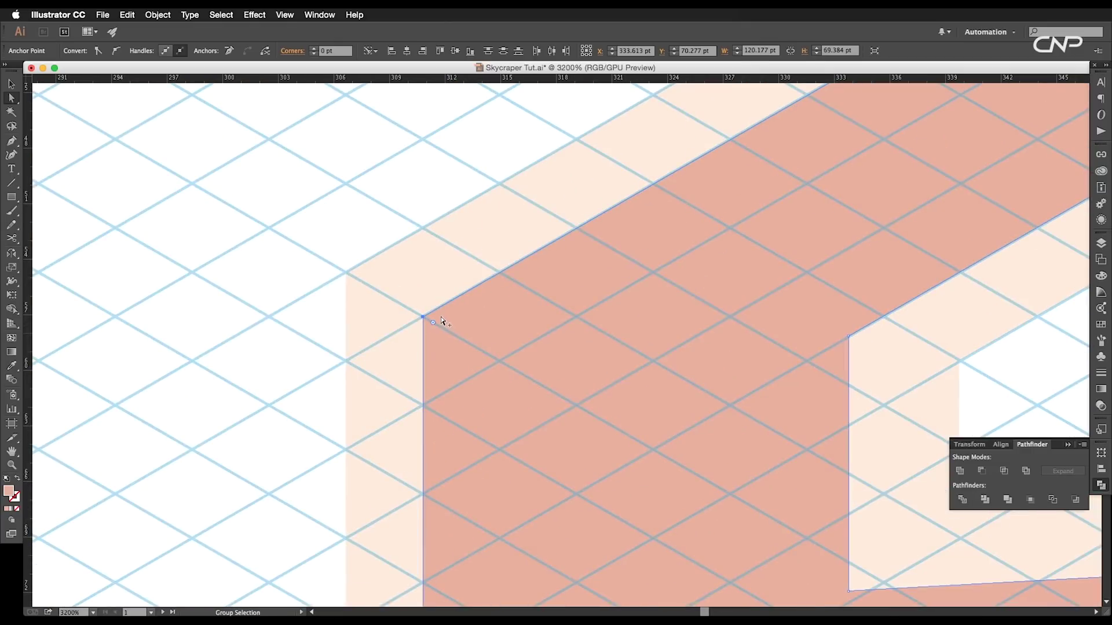
left_click_drag(422, 318, 460, 298)
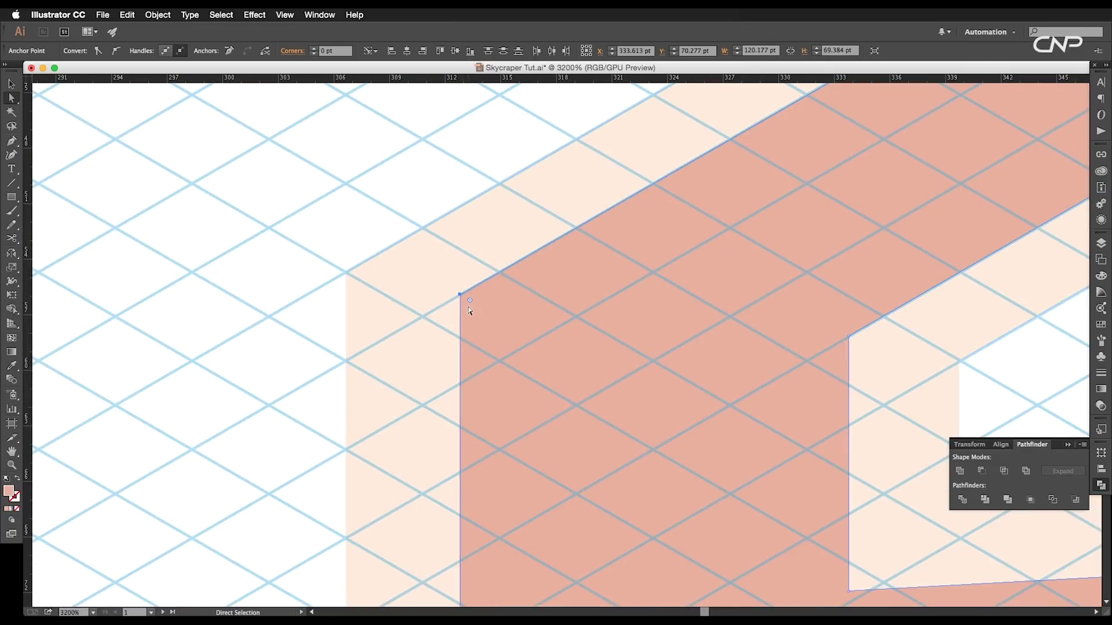
scroll(460, 298, "down", 3)
left_click_drag(543, 409, 543, 401)
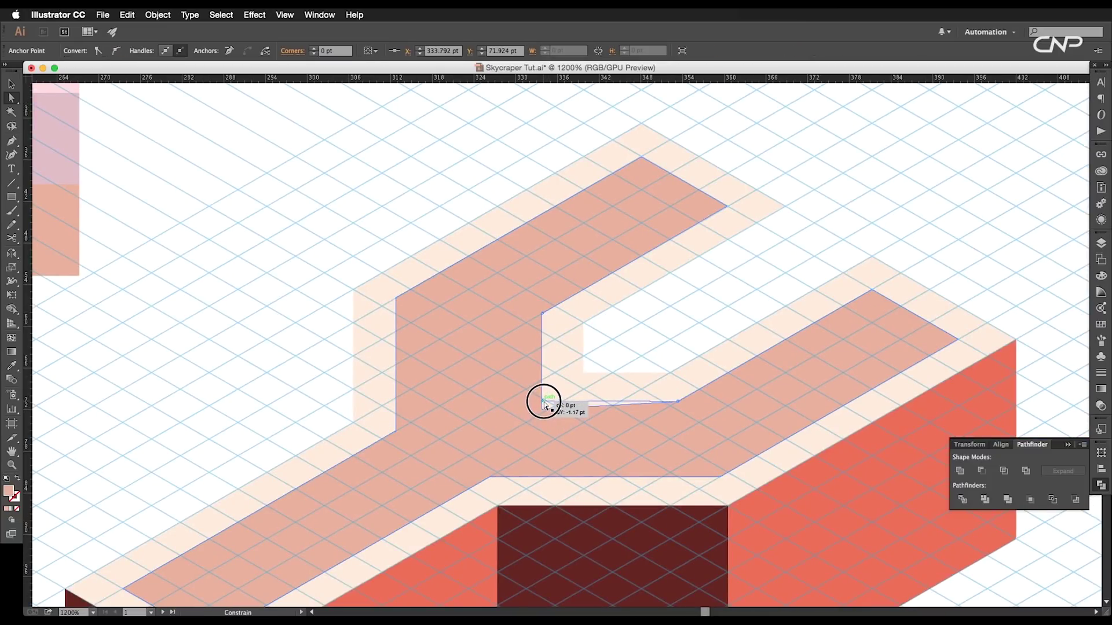
left_click(689, 337)
Step: Move the inset roof shape to the empty grid area beside the building and align it with the grid
scroll(699, 371, "down", 4)
scroll(704, 376, "up", 1)
left_click_drag(692, 378, 794, 385)
key("v")
left_click(392, 384)
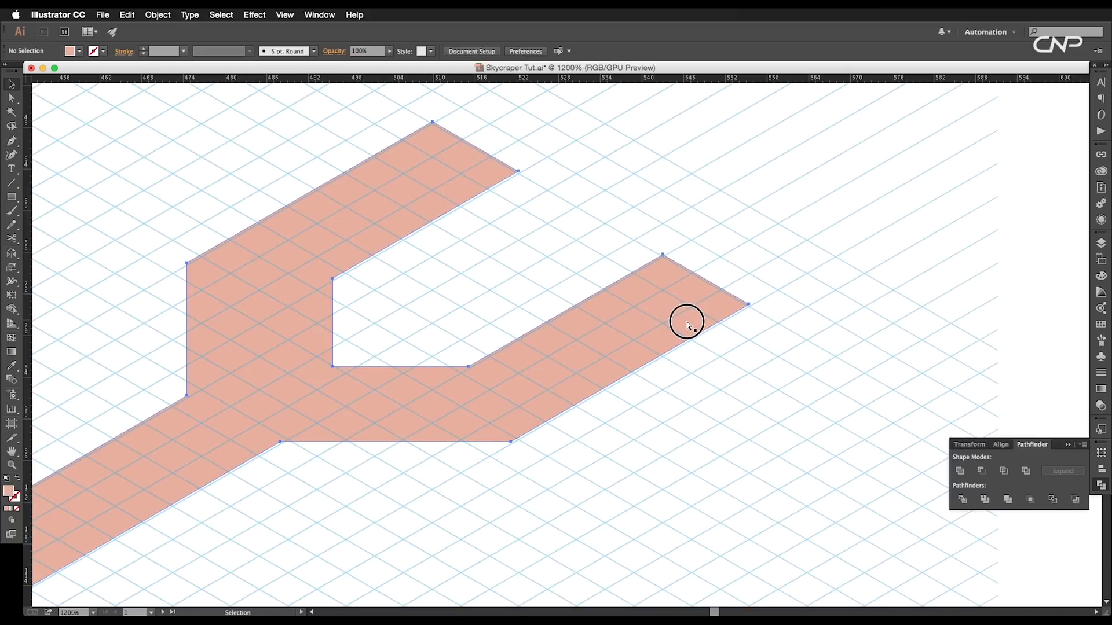
left_click_drag(688, 326, 688, 328)
Step: Draw a shallow side wall below the right prong of the separate roof shape and fill it with the large block's coral
key("p")
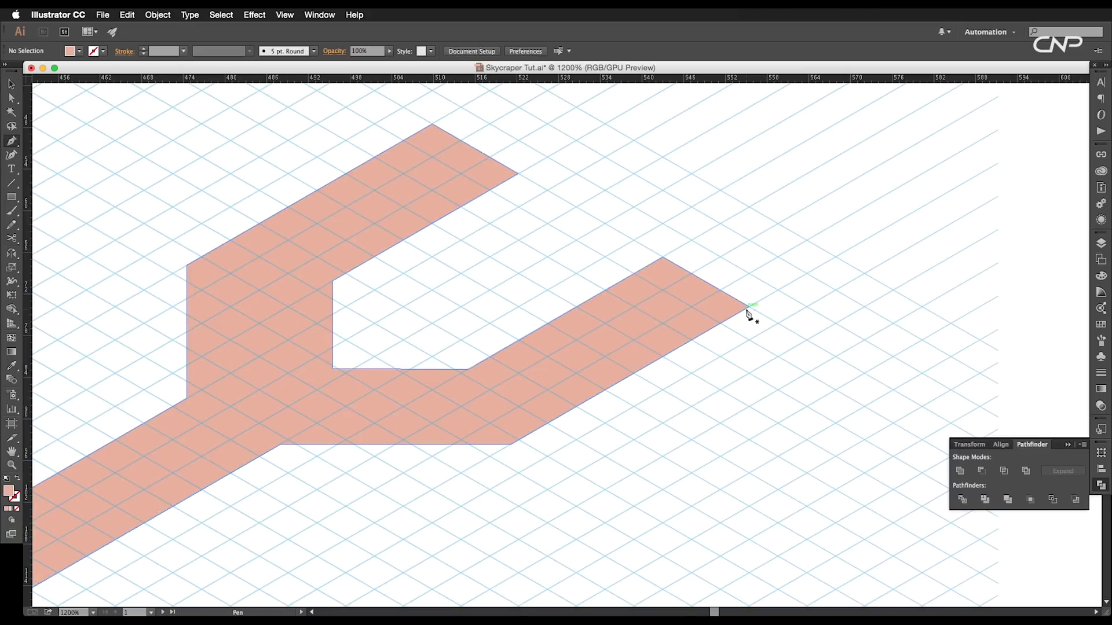
left_click(749, 307)
left_click(748, 373)
left_click(508, 511)
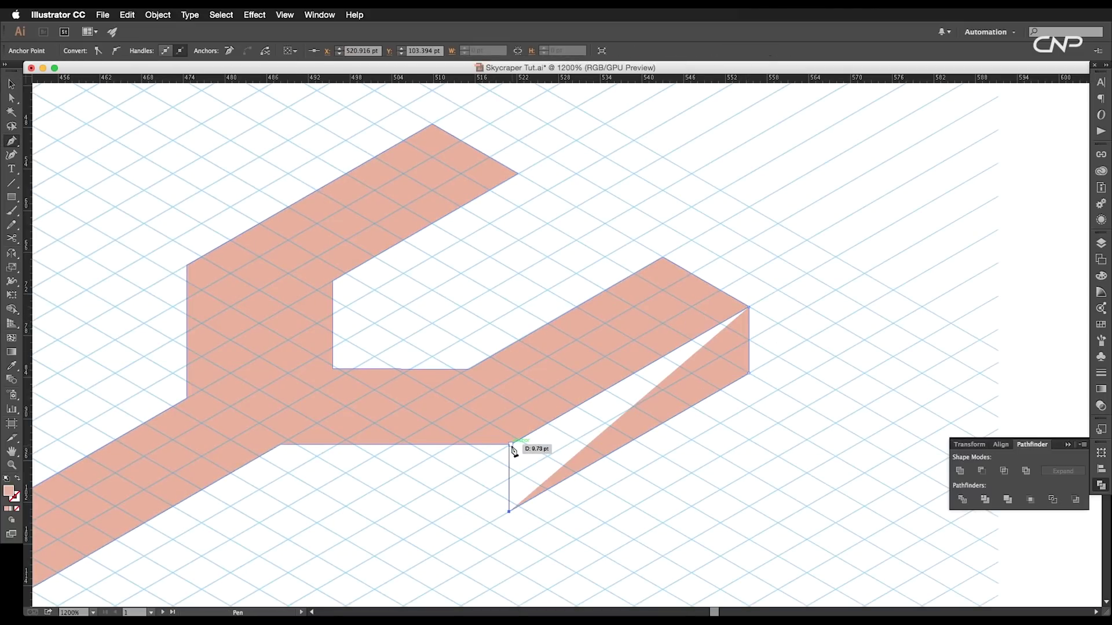
left_click(510, 444)
left_click(749, 308)
key("ctrl+minus")
key("i")
left_click(95, 376)
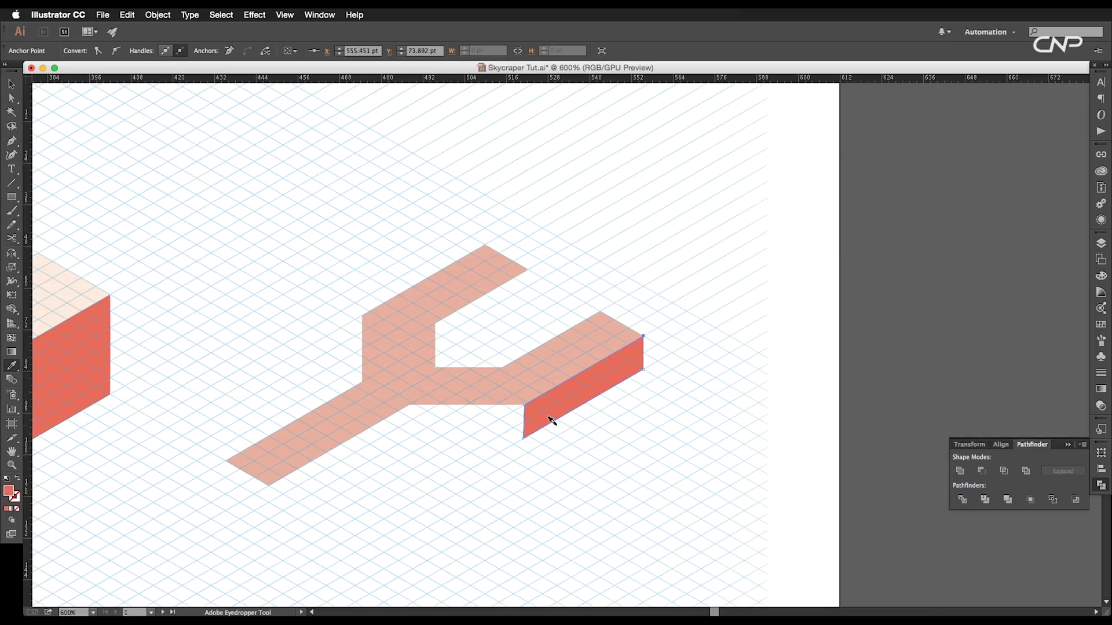
Step: Draw the middle front wall as a rectangle below the roof shape's horizontal front edge
key("p")
left_click(463, 333)
left_click(770, 332)
left_click(770, 419)
left_click(463, 421)
left_click(464, 333)
Step: Draw the long coral side wall below the roof shape's left arm, with the same height as the front wall
left_click_drag(476, 399, 647, 315)
left_click(278, 458)
left_click(279, 545)
left_click(652, 330)
left_click(652, 243)
left_click(279, 458)
Step: Draw the end wall at the tip of the left arm and fill both it and the middle front wall with maroon
scroll(164, 391, "up", 1)
left_click_drag(310, 481, 627, 409)
left_click(481, 319)
left_click(481, 457)
left_click(654, 550)
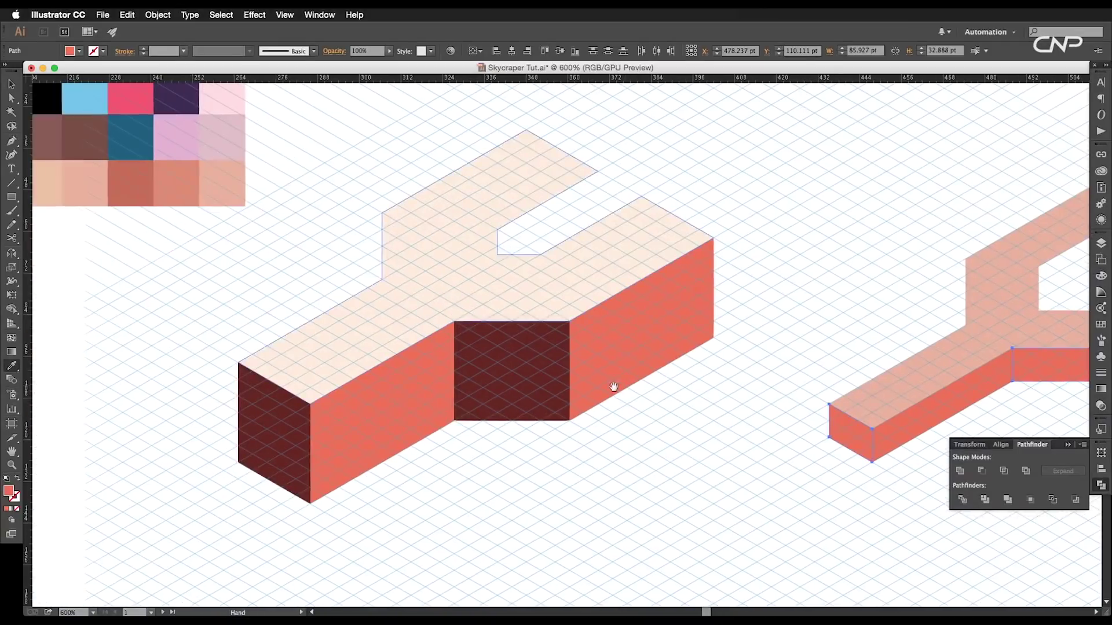
left_click(553, 364)
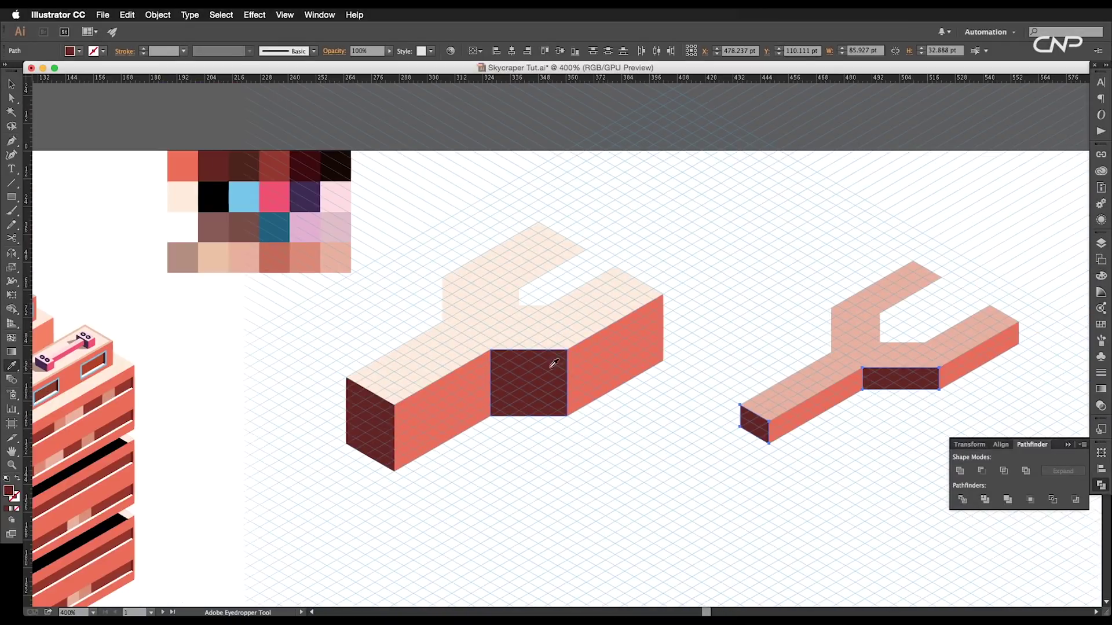
Step: Fill the left end walls of both the large and the small block with the palette's dark brown
left_click_drag(624, 418, 615, 410)
key("v")
left_click_drag(737, 506, 902, 502)
left_click(685, 371)
left_click(1051, 366, "shift")
left_click(516, 406)
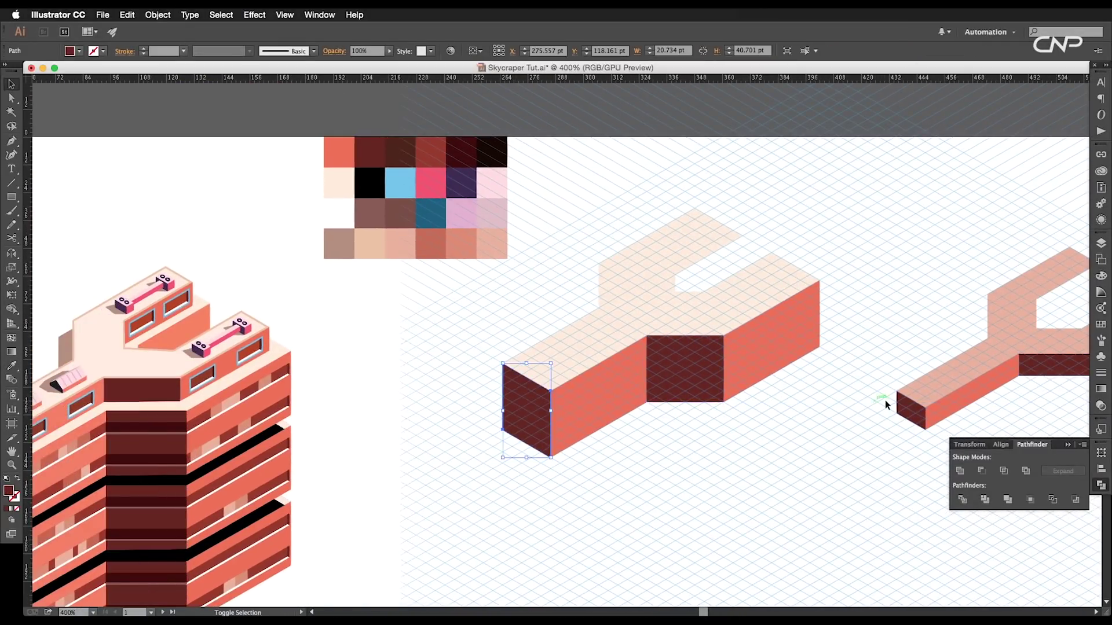
left_click(916, 413, "shift")
scroll(559, 222, "left", 5)
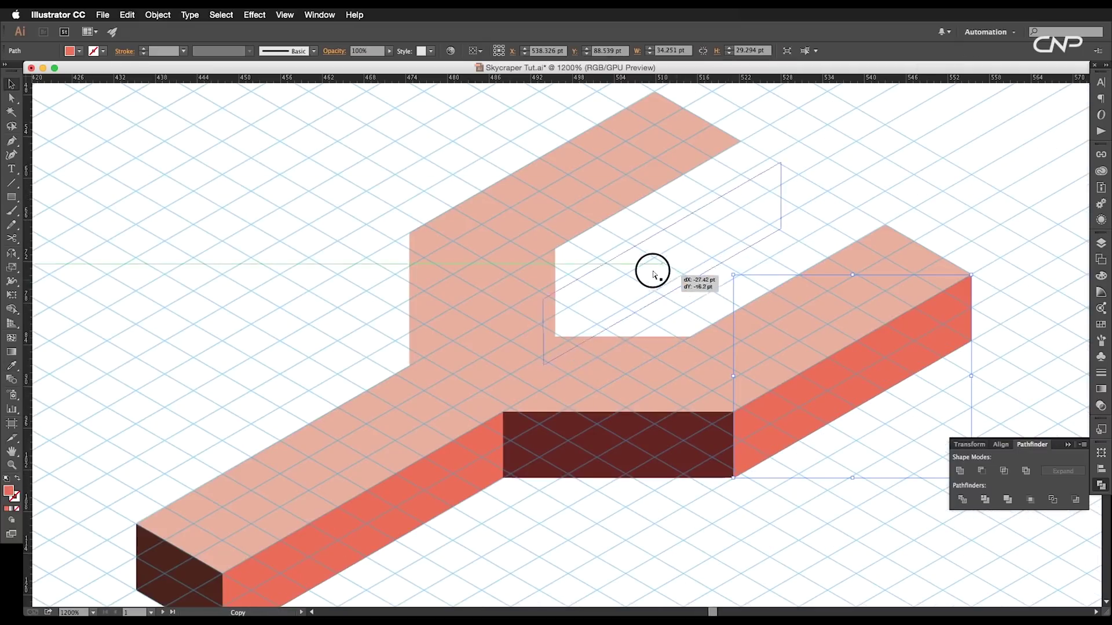
Step: Copy the right coral wall into the notch, place it behind the roof, and fill the small roof with the large roof's cream
left_click_drag(650, 268, 613, 260)
right_click(564, 365)
mouse_move(637, 521)
left_click(707, 518)
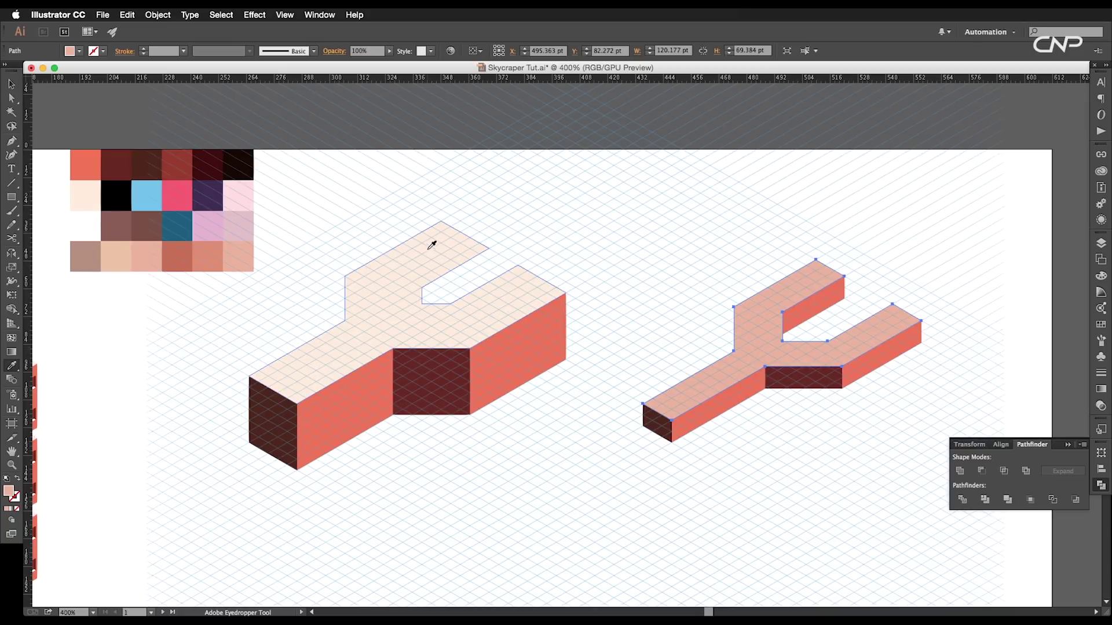
left_click(431, 245)
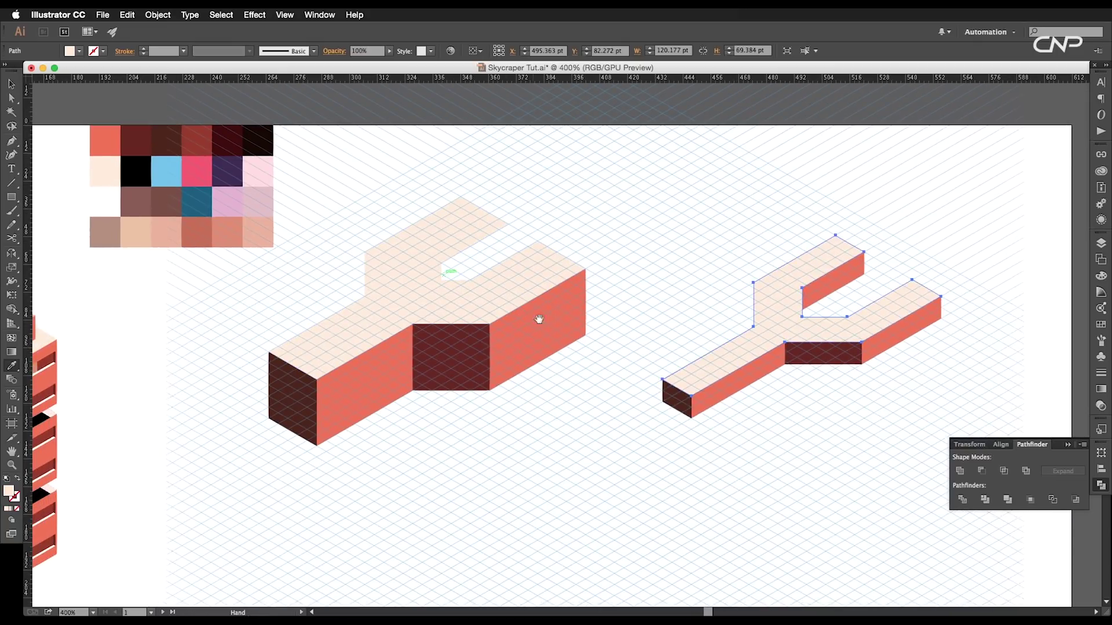
Step: Give the small block's roof a 0.35 mm stroke in #e8af9c aligned to the inside, leaving the large roof without a stroke
key("v")
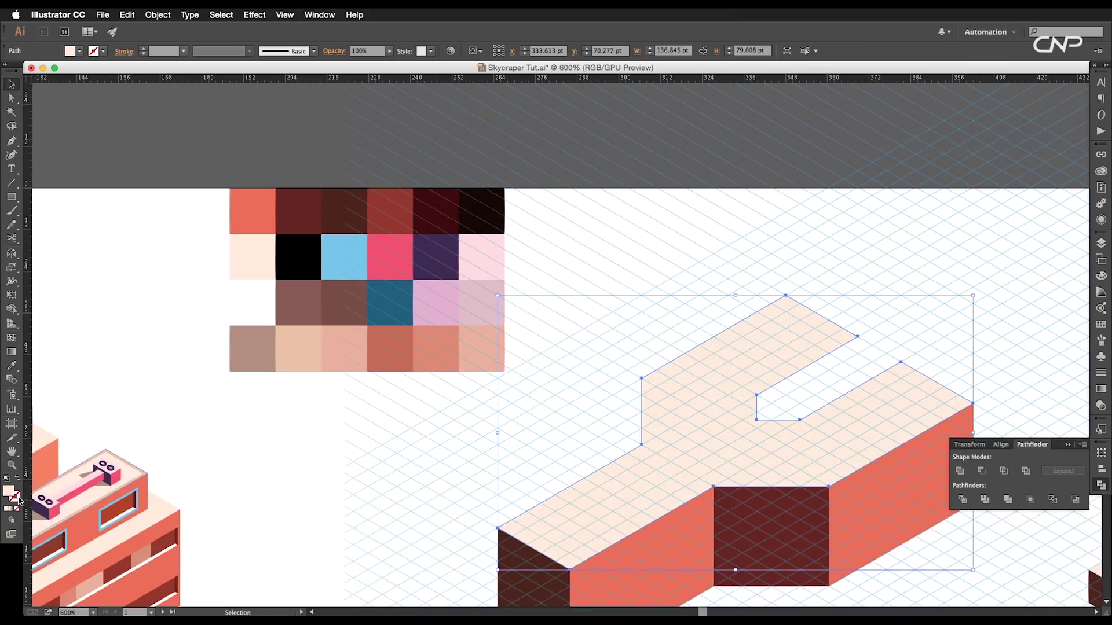
double_click(17, 498)
left_click(677, 228)
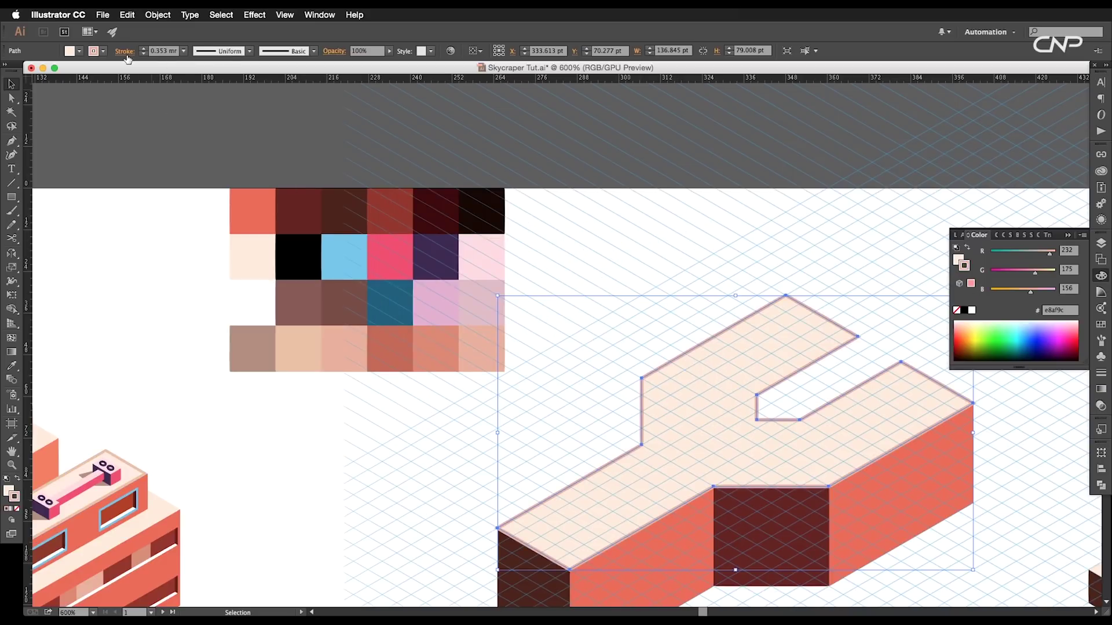
left_click(184, 50)
left_click(202, 93)
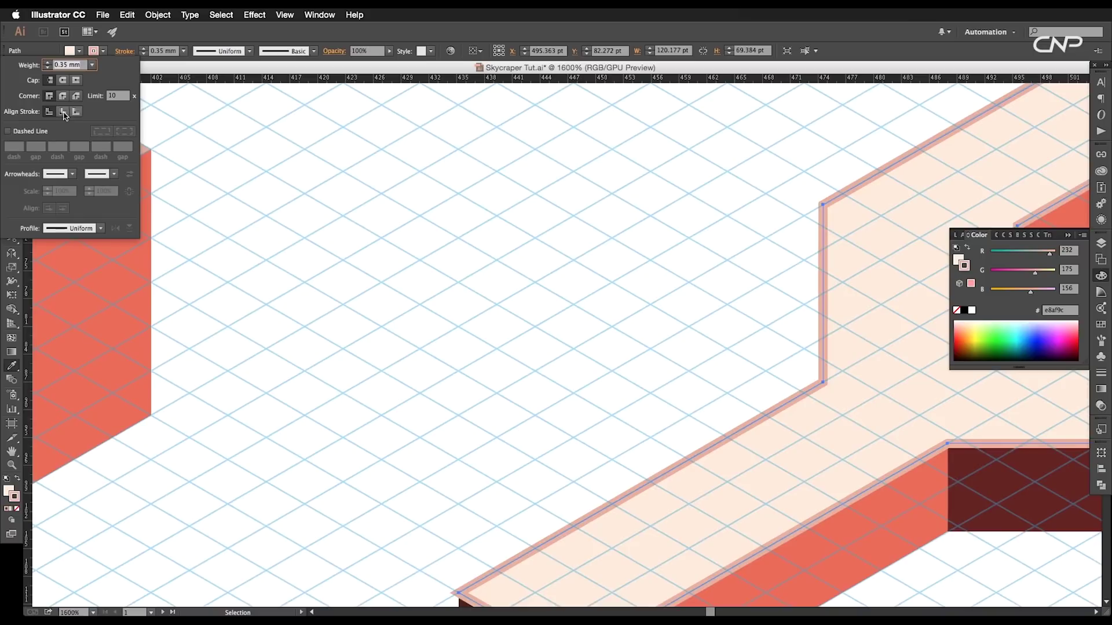
left_click(63, 111)
left_click(103, 52)
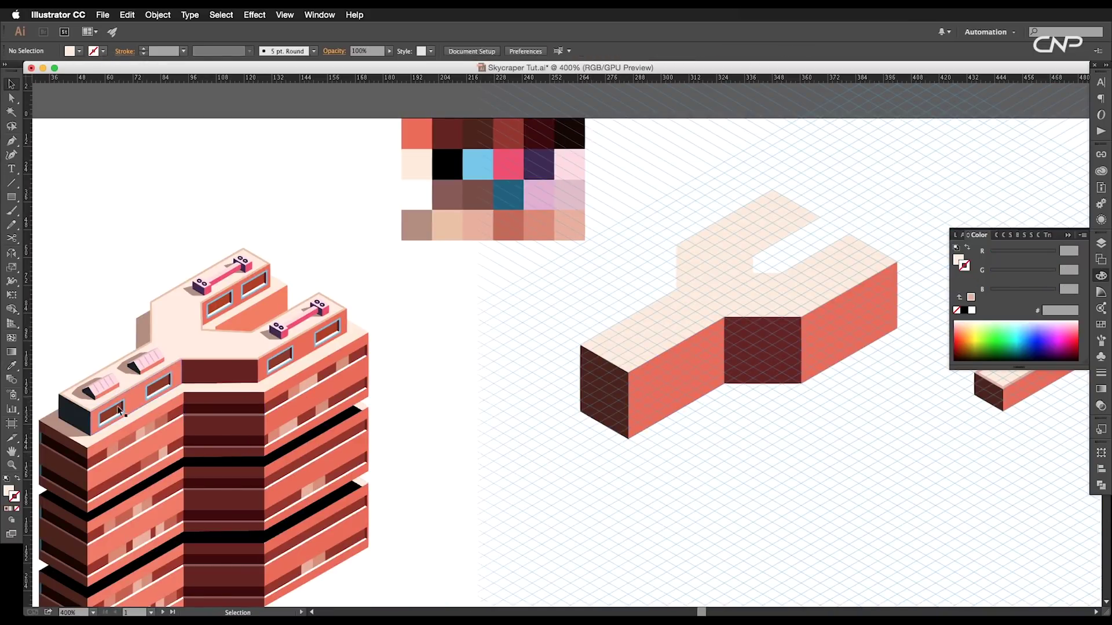
Step: Draw a slanted window stripe across the upper part of the large block's right coral wall and fill it with maroon
left_click_drag(1059, 397, 834, 446)
scroll(614, 304, "up", 2)
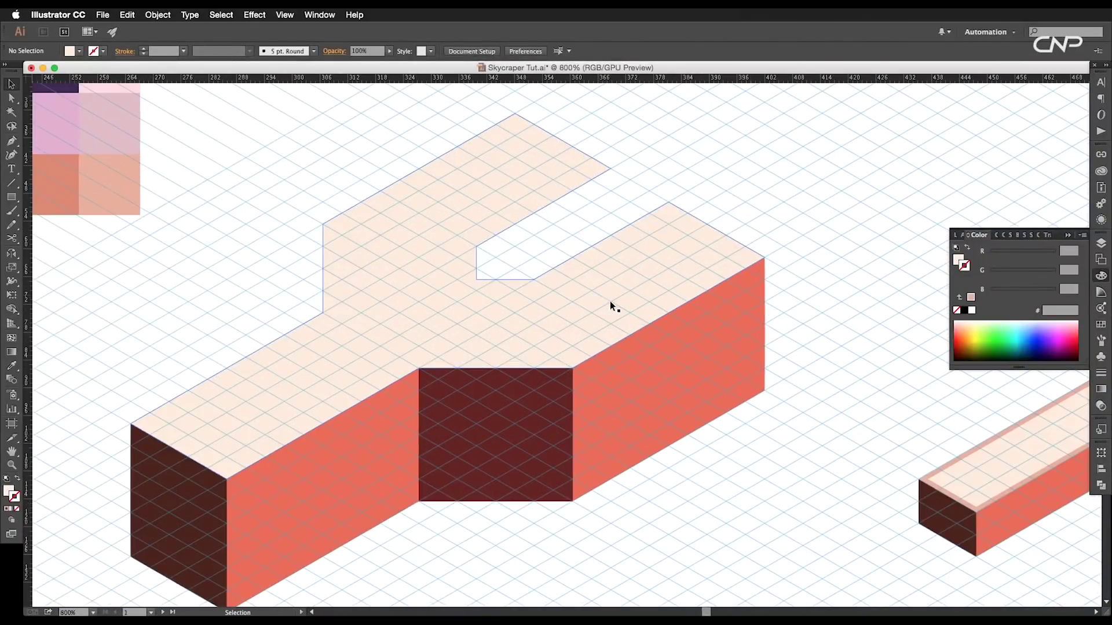
left_click_drag(692, 378, 710, 339)
left_click(711, 338)
scroll(782, 253, "up", 3)
key("p")
left_click(788, 253)
scroll(787, 253, "down", 4)
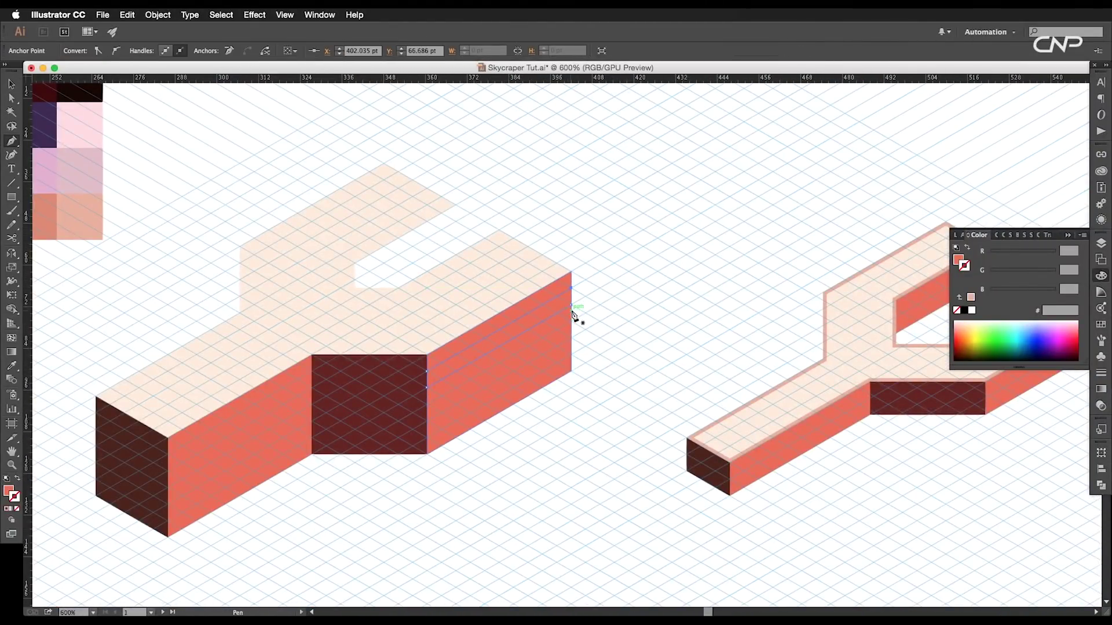
left_click(203, 230, "super")
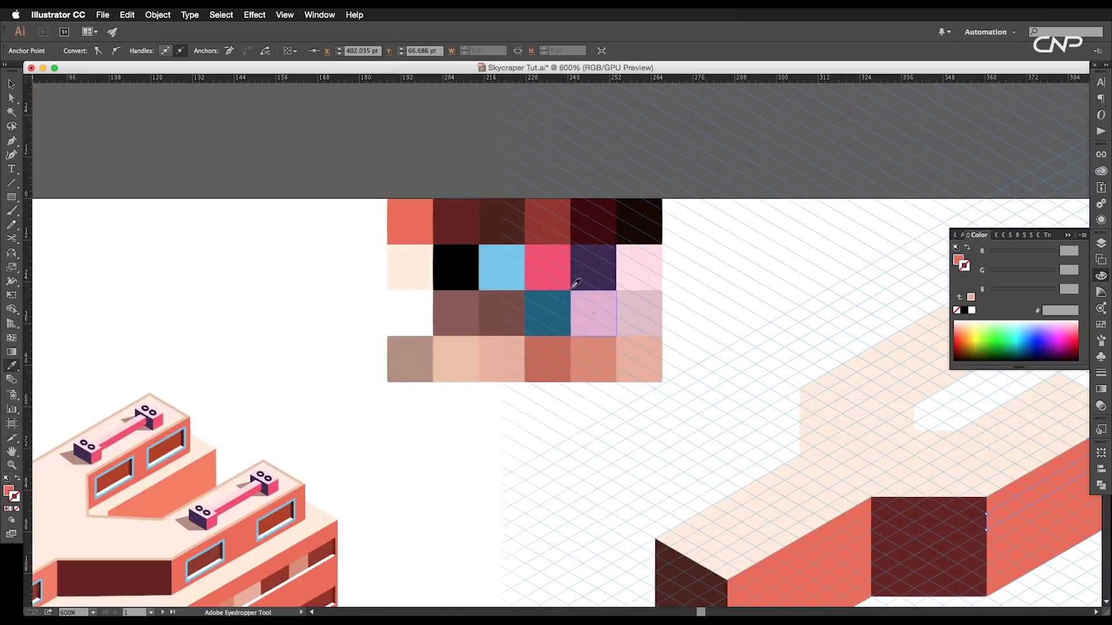
left_click(474, 227)
Step: Draw a matching horizontal stripe across the large block's middle front wall and sample a fill for it from the palette
left_click_drag(714, 405, 303, 249)
left_click_drag(561, 355, 576, 347)
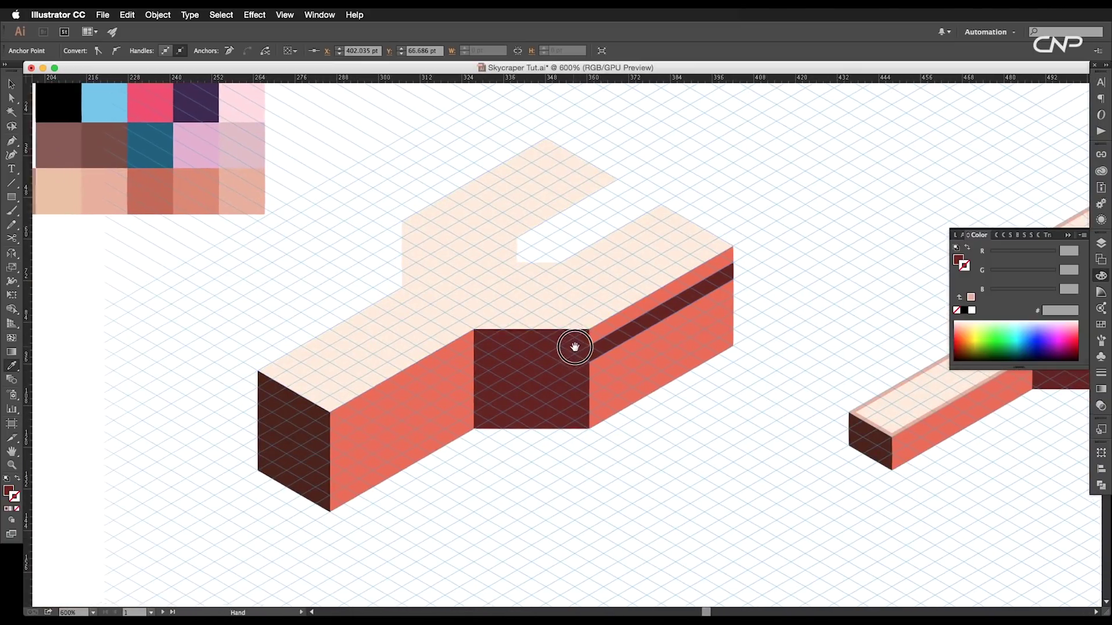
key("super+equal")
key("super+equal")
key("p")
left_click(562, 354)
left_click(332, 353)
left_click(331, 387)
left_click(562, 387)
left_click(562, 354)
key("super+minus")
key("super+minus")
key("i")
left_click_drag(361, 356, 519, 444)
Step: Copy the right wall's stripe onto the large block's left coral wall and align it with the wall's edges
left_click_drag(630, 384, 549, 297)
key("super+equal")
key("super+equal")
key("v")
left_click_drag(762, 371, 223, 531)
key("super+equal")
key("super+equal")
left_click_drag(546, 382, 585, 396)
Step: Draw a matching slanted stripe across the large block's dark brown end wall and fill it with the palette's near-black
left_click_drag(482, 504, 655, 416)
left_click(354, 213)
left_click(354, 280)
left_click(641, 446)
left_click(641, 379)
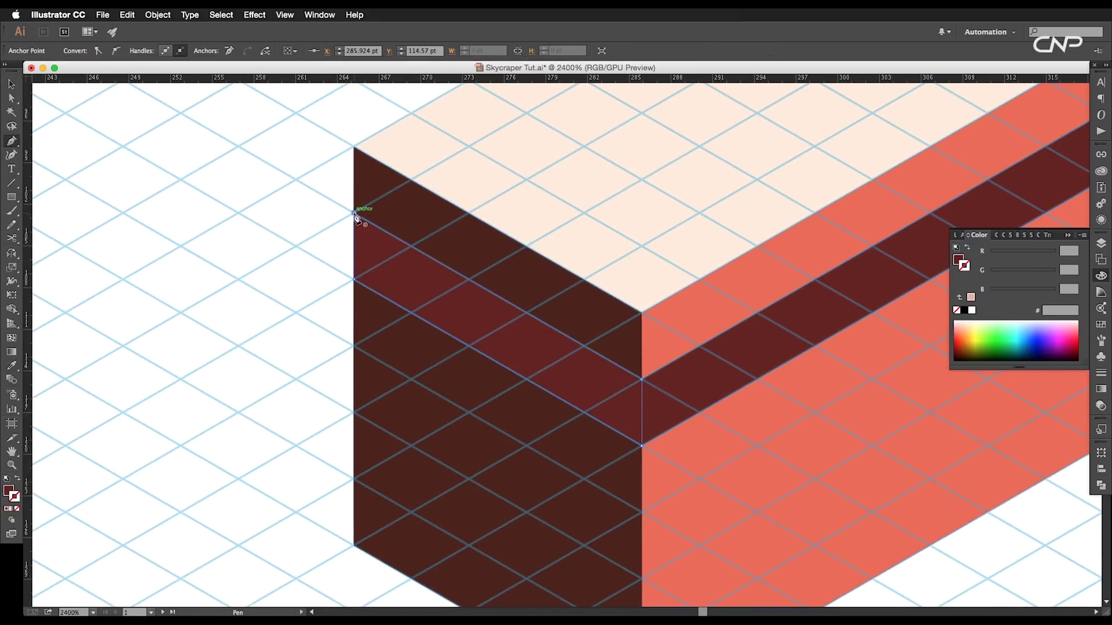
left_click(354, 214)
key("super+minus")
key("super+minus")
key("super+minus")
key("super+minus")
key("super+minus")
left_click_drag(442, 280, 616, 350)
key("i")
left_click(595, 143)
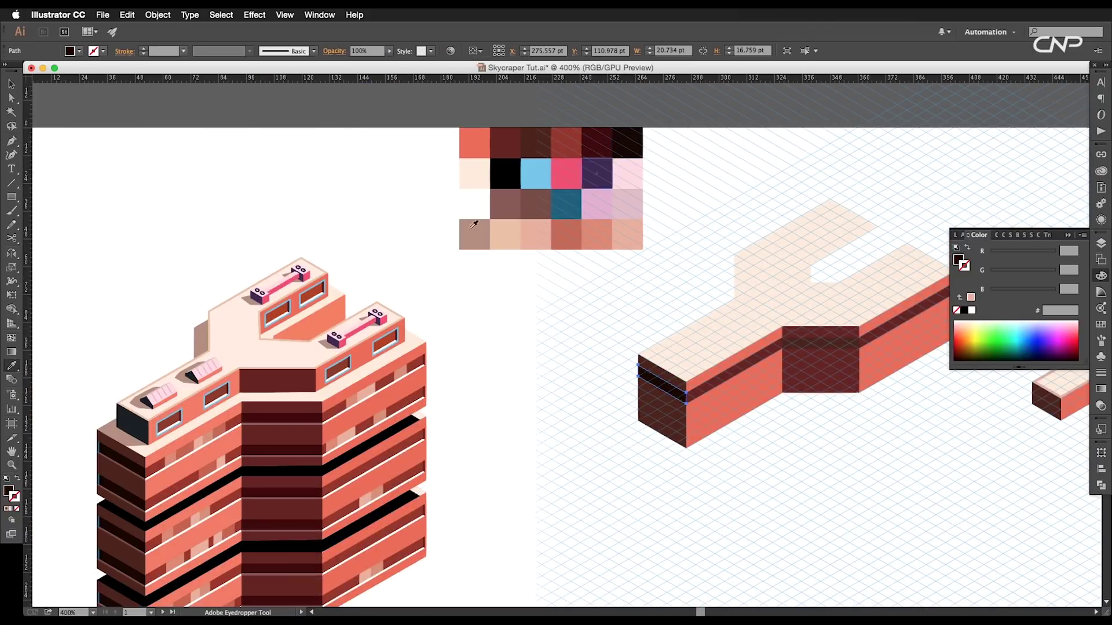
Step: Recolor the stripes on the large block's left and right coral walls with the brick red swatch from the palette's first row
key("v")
key("super+shift+a")
left_click_drag(738, 367, 659, 408)
left_click(658, 407)
key("i")
left_click(484, 189)
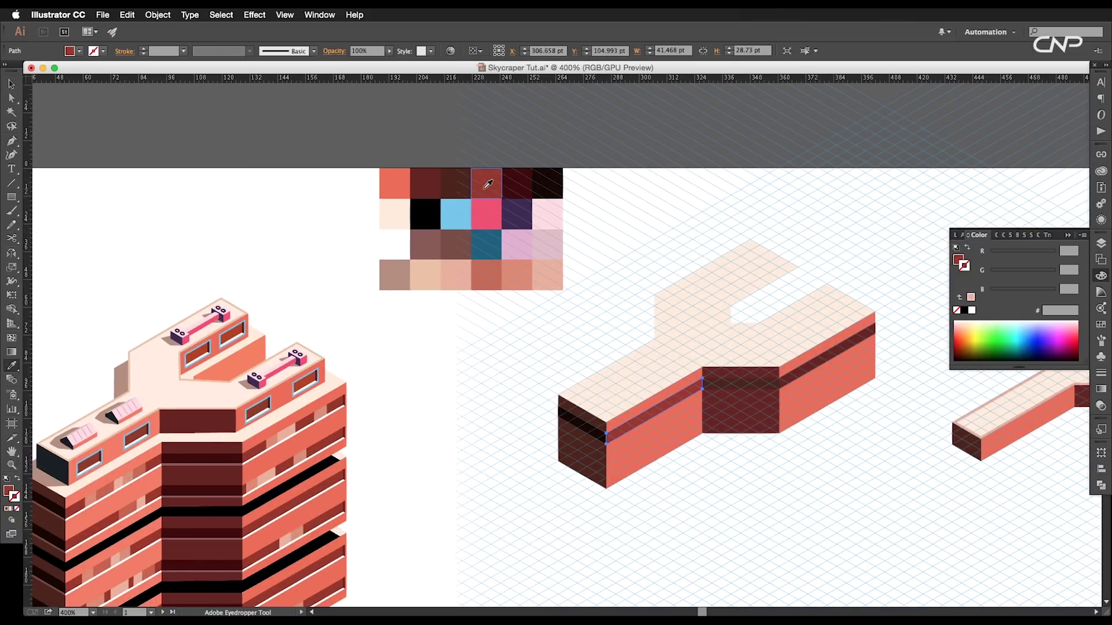
key("v")
left_click(803, 371)
key("i")
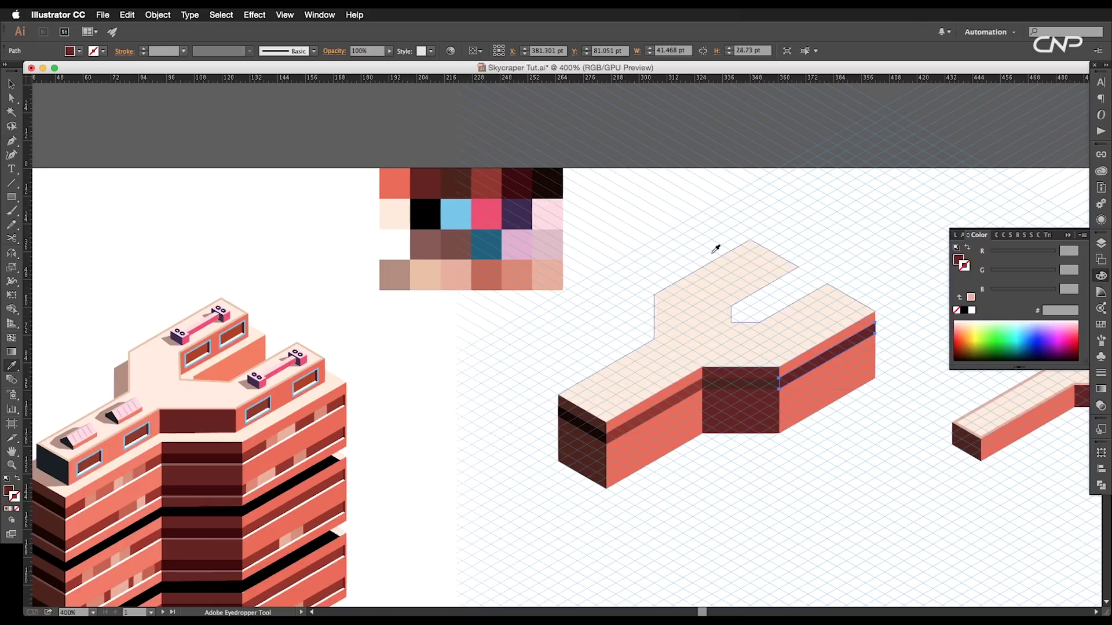
left_click(486, 176)
Step: Give the small block's right coral wall a #e8af9c stroke with a weight of 1 mm
key("v")
left_click(706, 454)
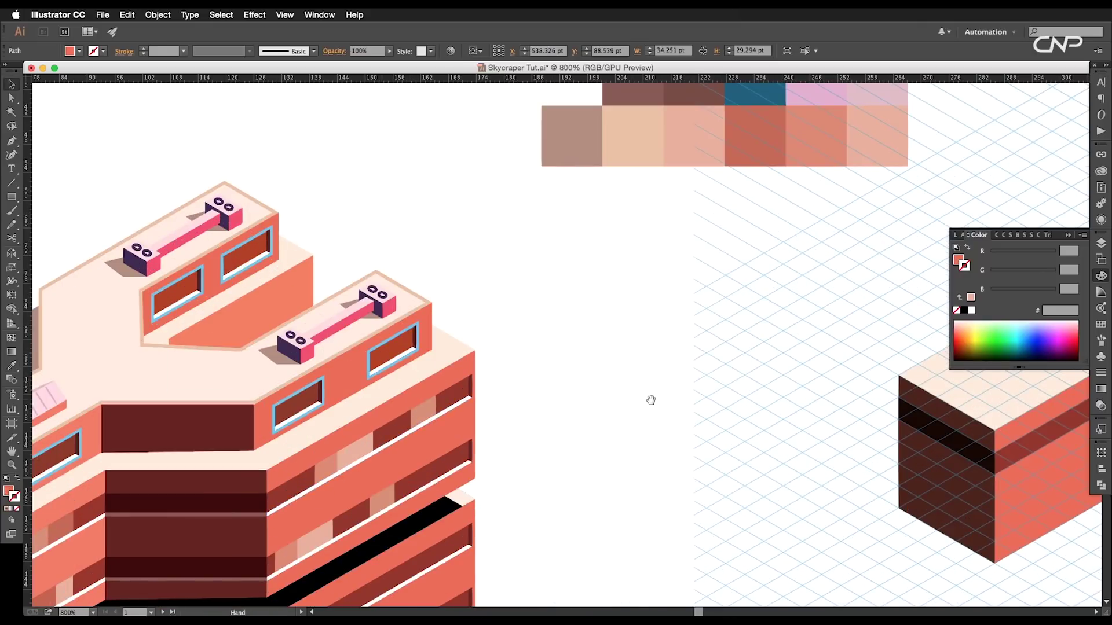
left_click_drag(650, 400, 541, 435)
left_click(721, 409)
key("super+shift+b")
scroll(158, 53, "up", 7)
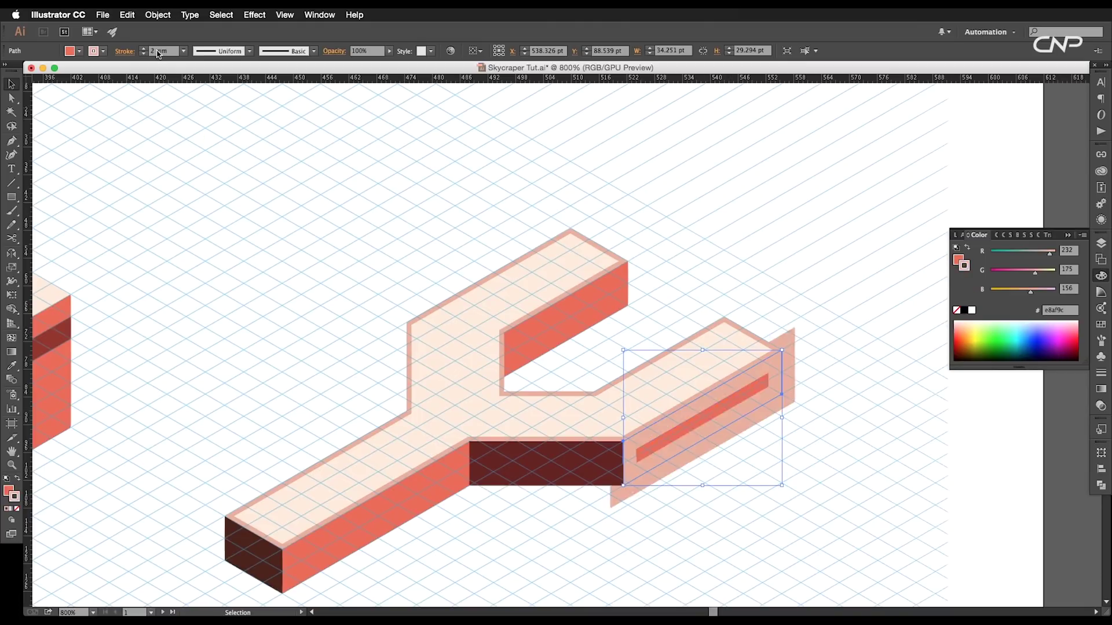
scroll(158, 54, "down", 4)
scroll(157, 53, "down", 2)
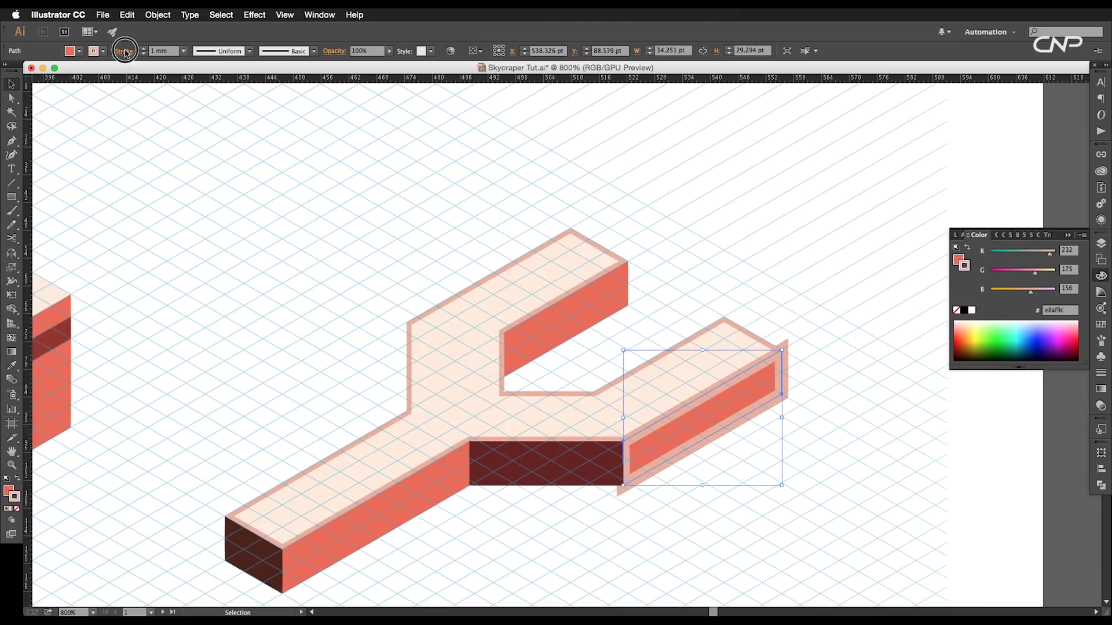
Step: Align the right wall's stroke to the inside and set its weight to 0.75 mm
left_click(125, 51)
left_click(63, 112)
left_click(184, 52)
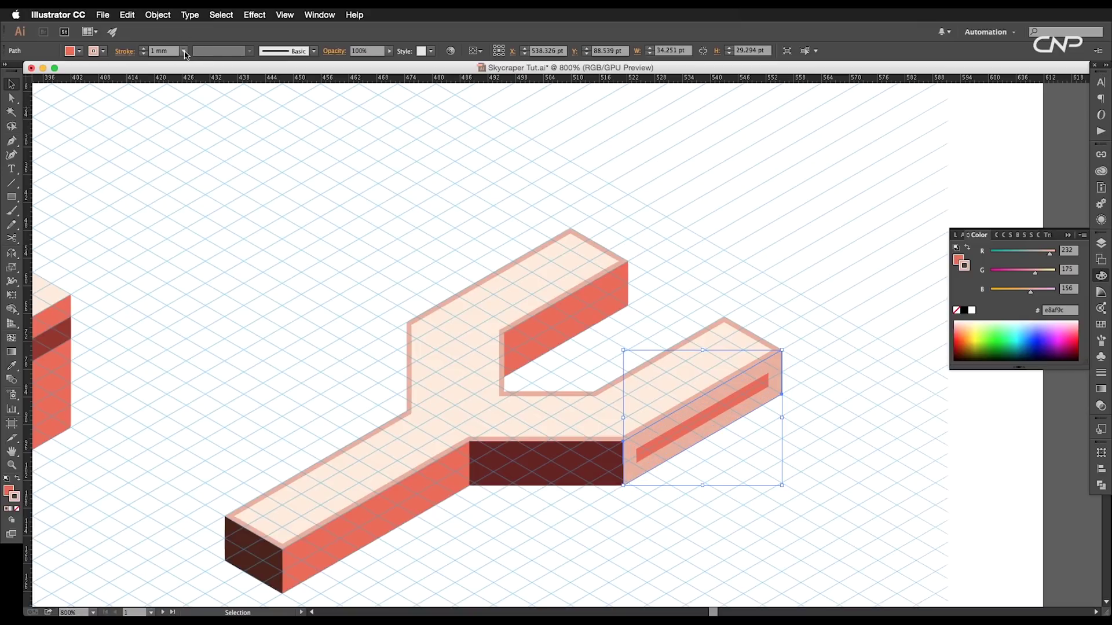
left_click(203, 102)
left_click(184, 53)
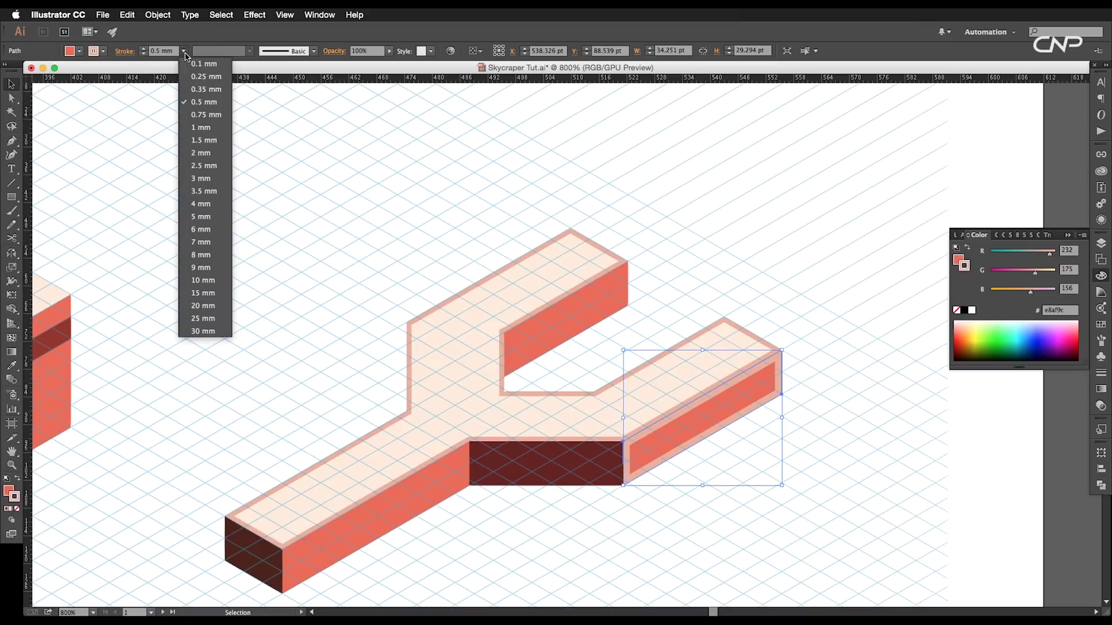
left_click(197, 115)
Step: Convert the right wall's stroke into a filled shape with Outline Stroke
key("super+minus")
key("super+equal")
key("super+equal")
left_click(149, 16)
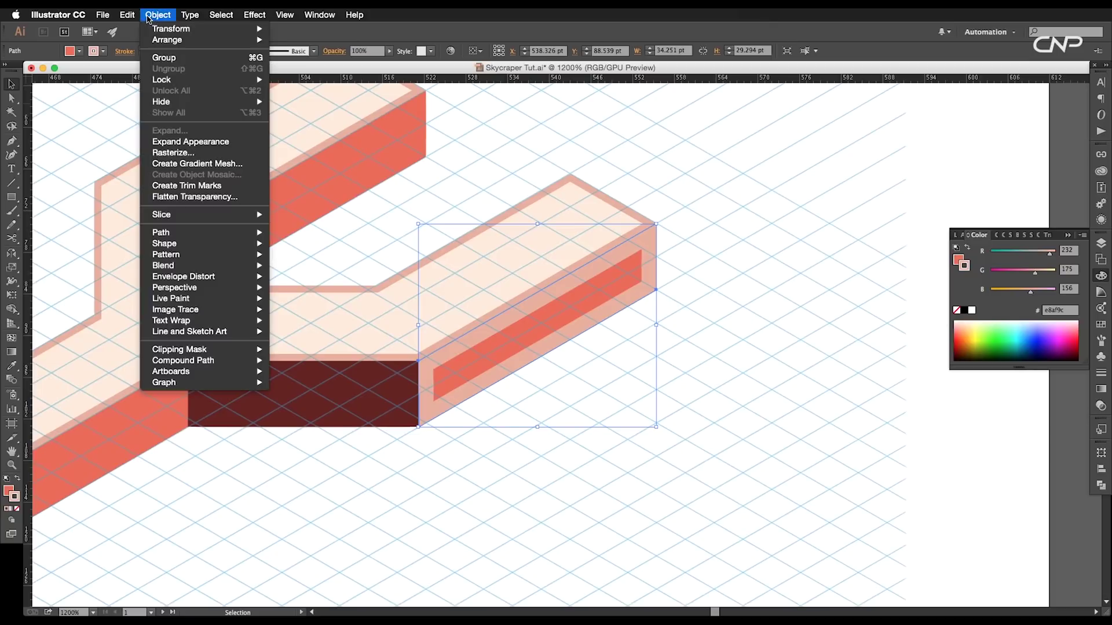
mouse_move(206, 232)
left_click(307, 261)
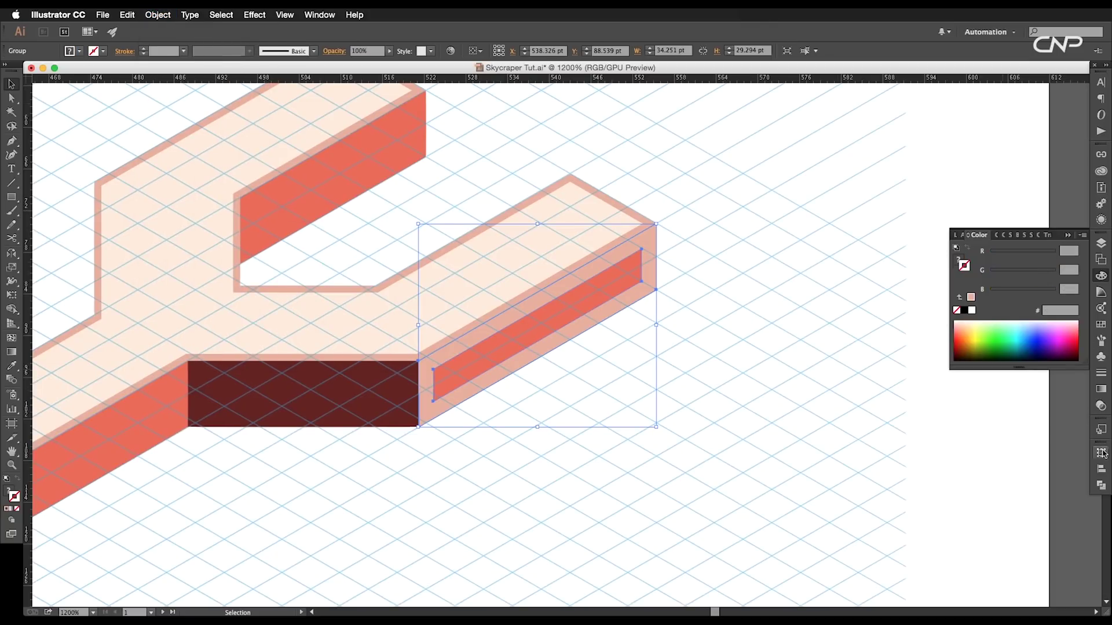
Step: Subtract the outlined stroke from the small block's right wall shape to leave an inset panel, and fill that panel blue
left_click(1101, 483)
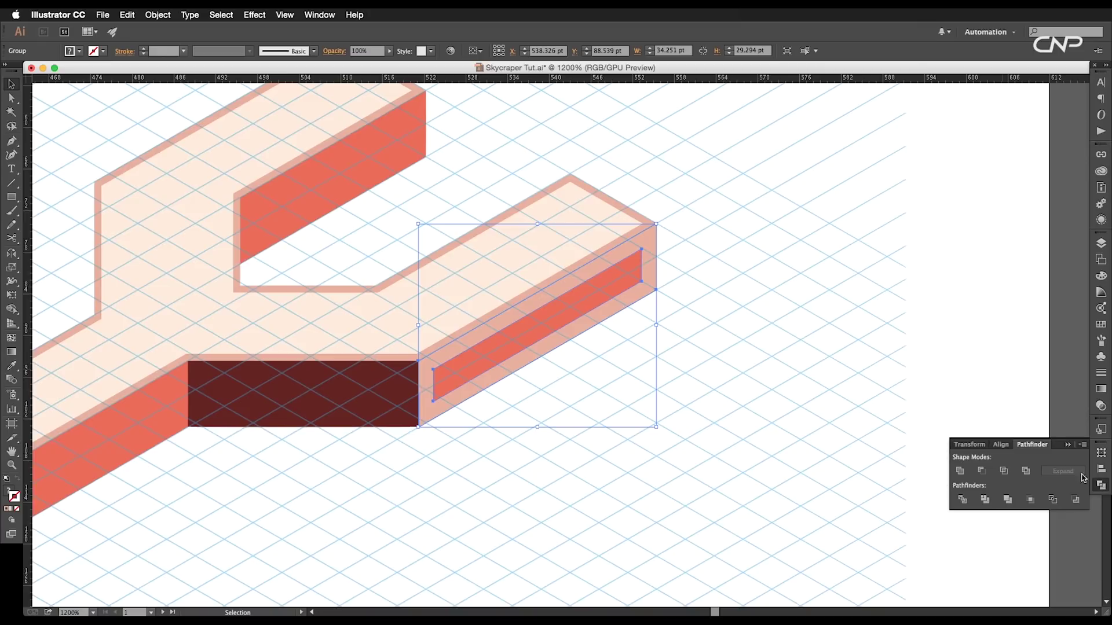
left_click(979, 471)
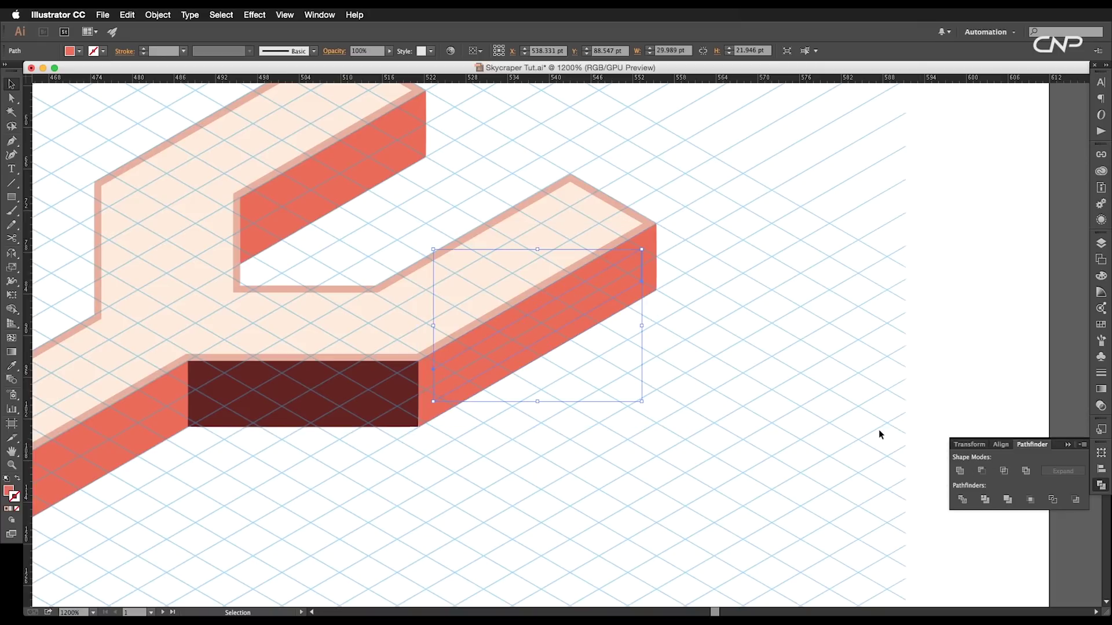
left_click(80, 50)
left_click(89, 79)
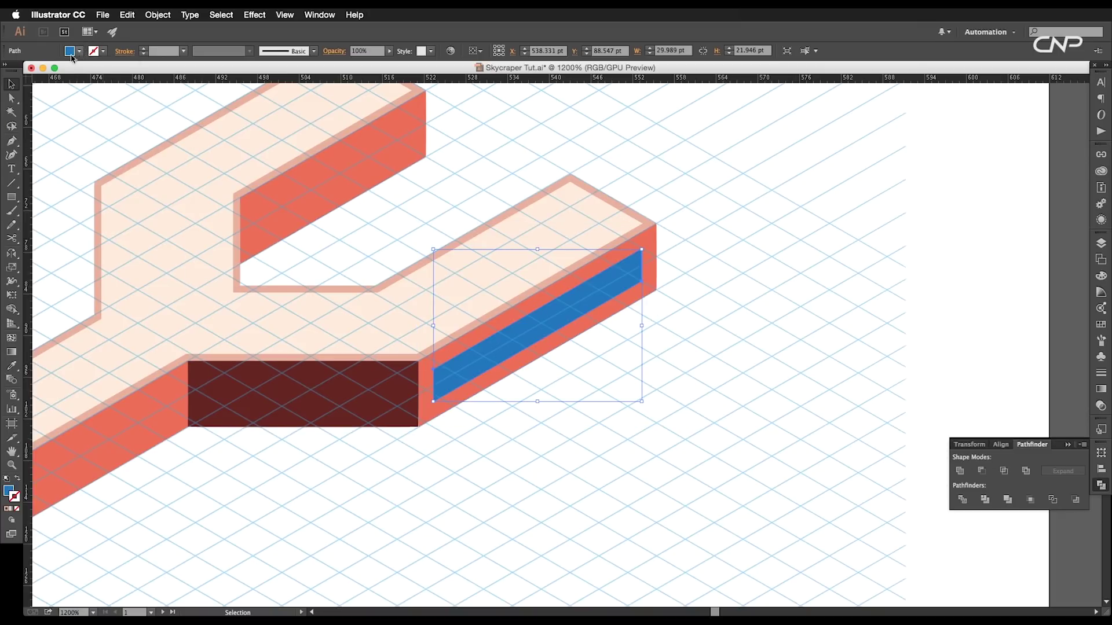
left_click(703, 342)
Step: Draw a vertical rectangle about 10.9 × 26.5 pt across the blue panel and subtract it, splitting the panel into two windows
left_click(569, 324)
key("m")
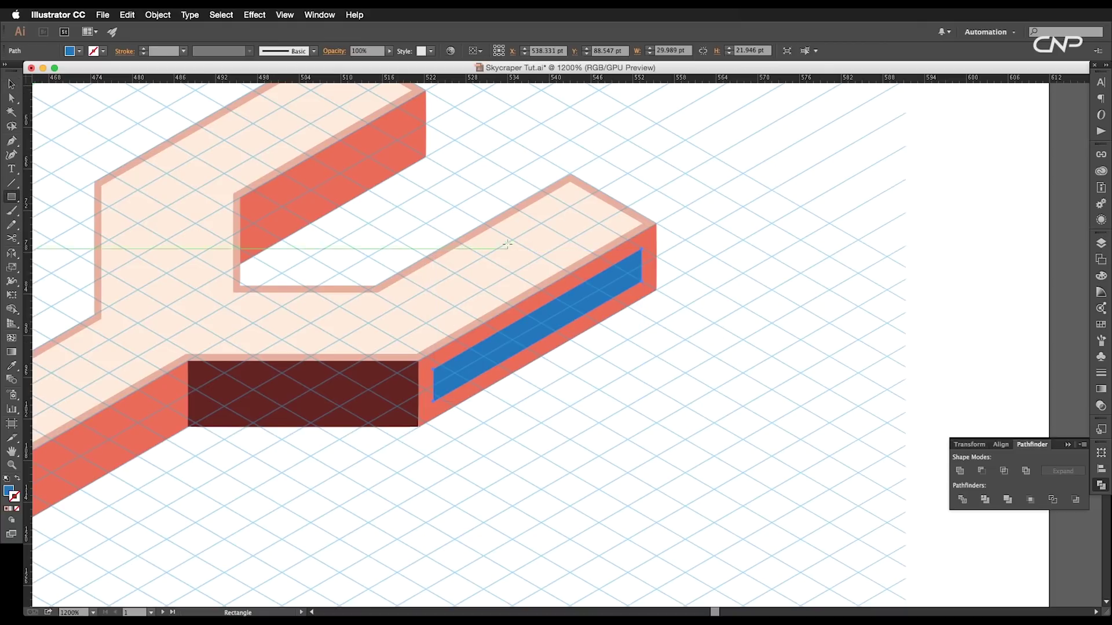
left_click_drag(577, 207, 511, 421)
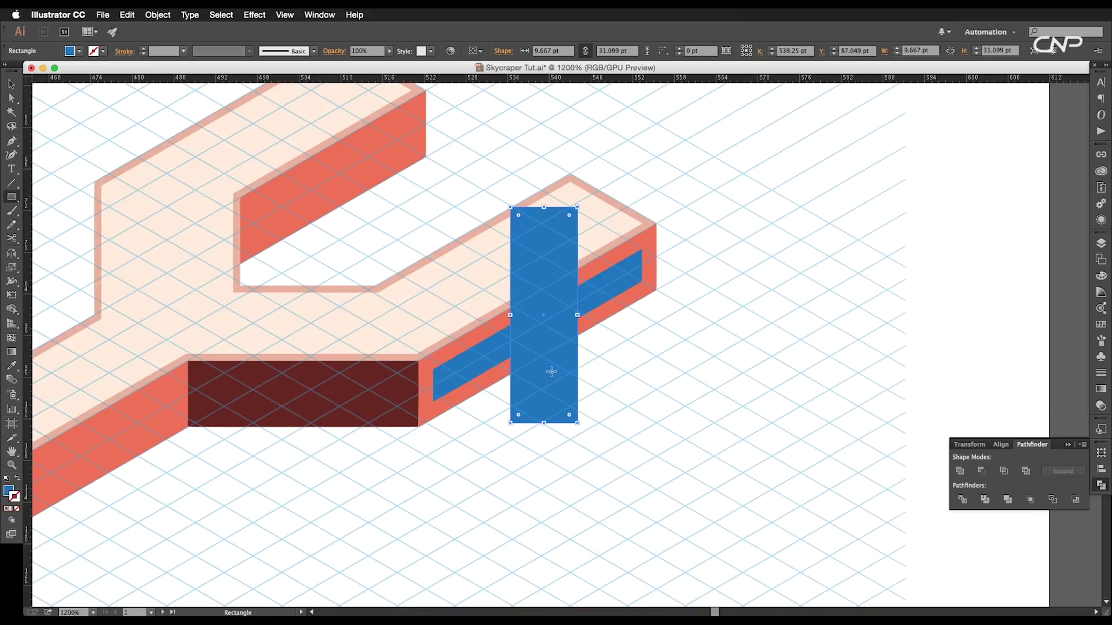
key("super+plus")
left_click_drag(561, 314, 559, 315)
key("super+minus")
key("v")
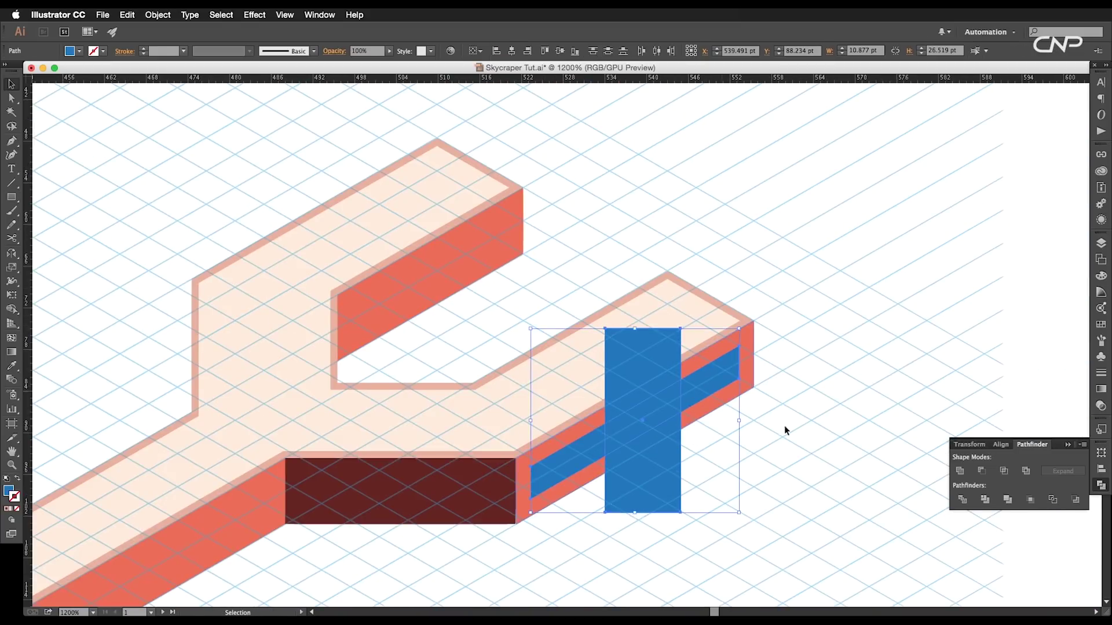
left_click(981, 473)
left_click(806, 439)
scroll(793, 437, "down", 2)
Step: Copy the two blue windows from the small block's right coral wall onto its left coral wall
left_click(632, 415)
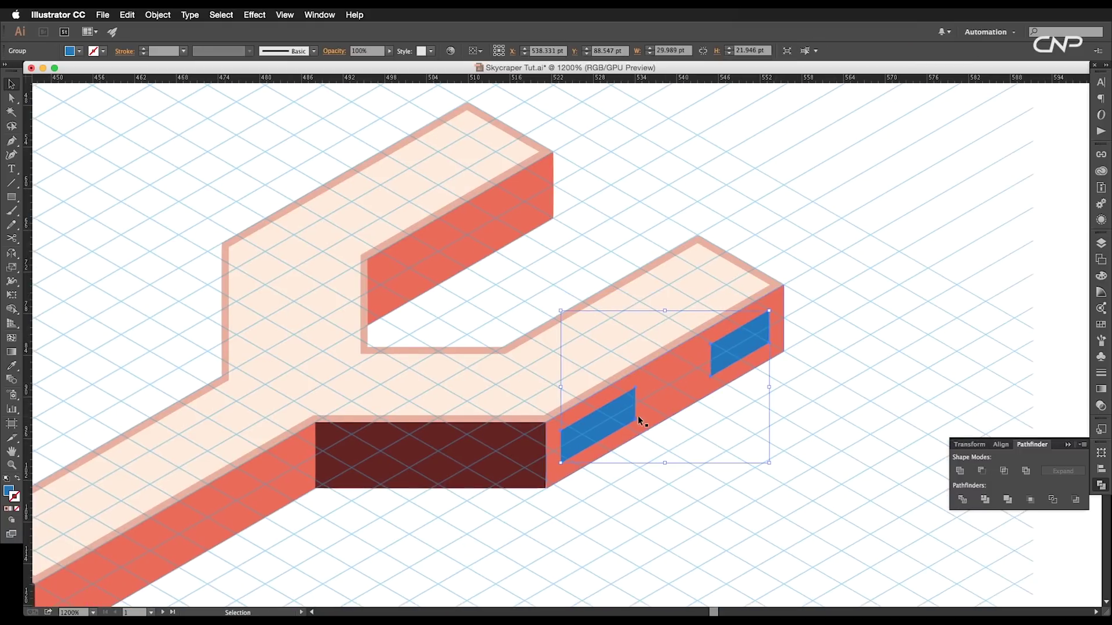
double_click(626, 417)
scroll(621, 422, "up", 1)
left_click_drag(623, 418, 636, 405)
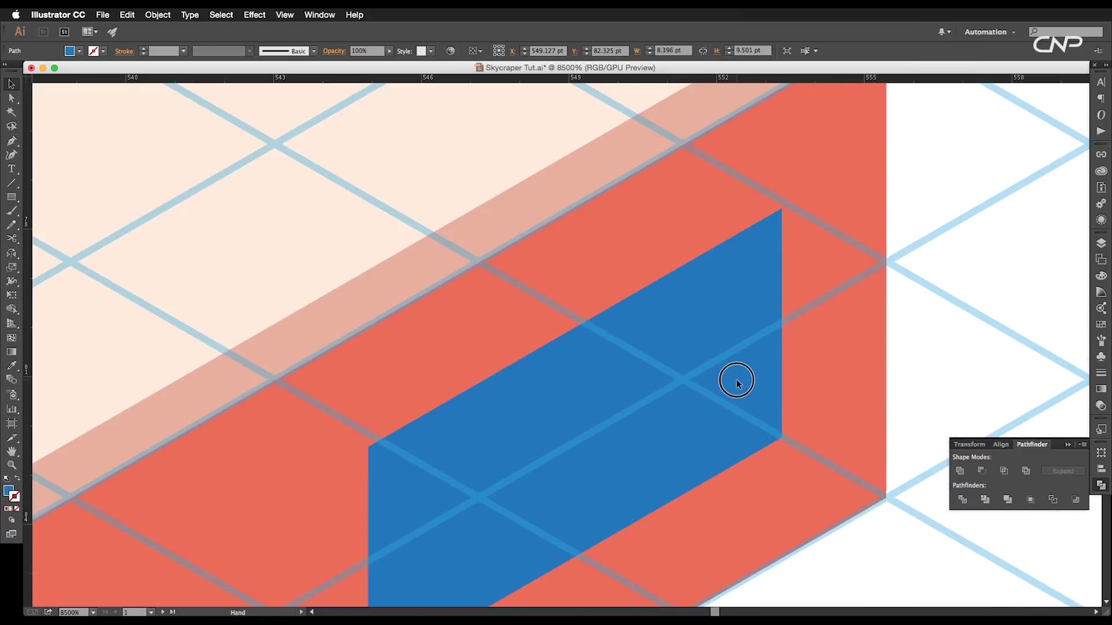
left_click(737, 380)
scroll(714, 349, "down", 3)
left_click_drag(747, 294, 423, 439)
key("super+minus")
key("super+minus")
key("super+minus")
key("super+minus")
key("super+minus")
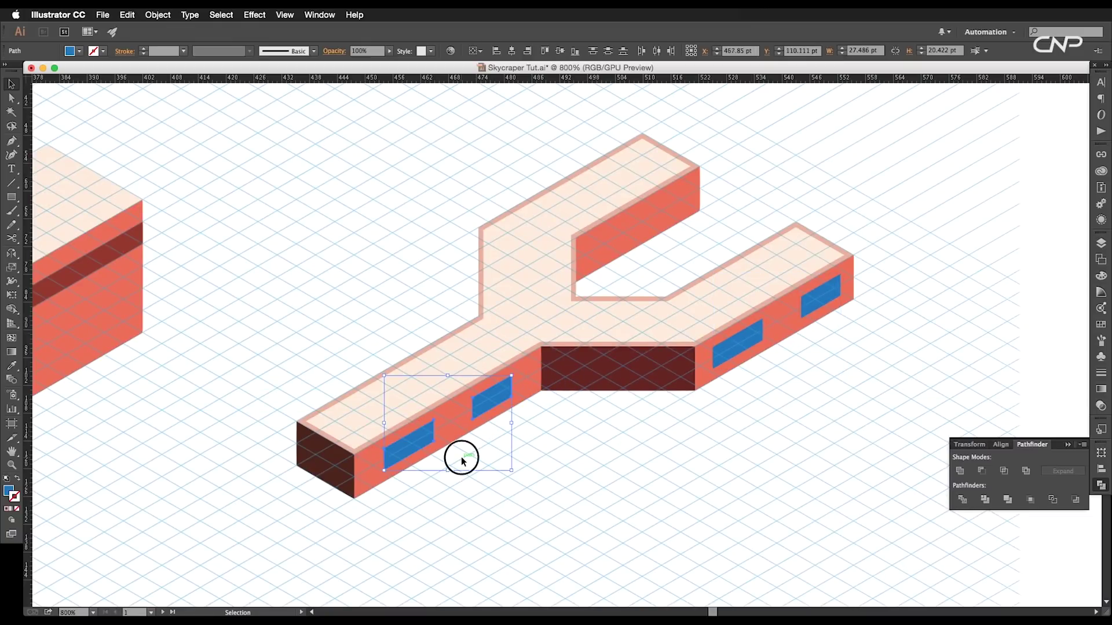
left_click(462, 457)
Step: Recolor all four blue windows with the brick red sampled from the large block's stripe
left_click_drag(516, 462, 556, 451)
left_click(868, 328, "shift")
key("i")
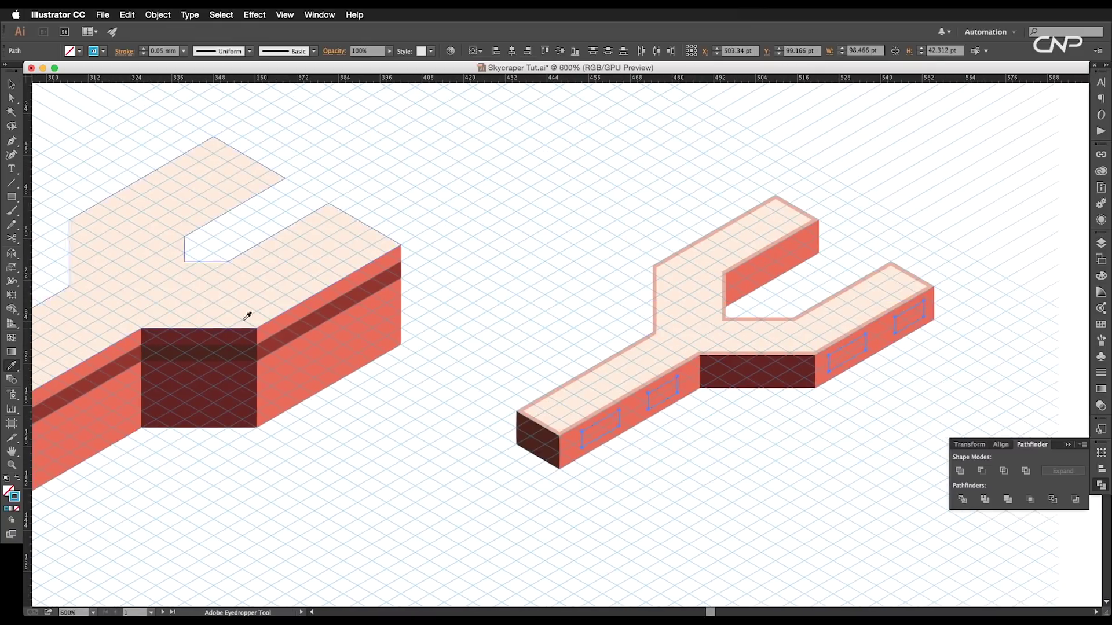
left_click(288, 333)
left_click_drag(631, 399, 673, 375)
key("v")
left_click(717, 460)
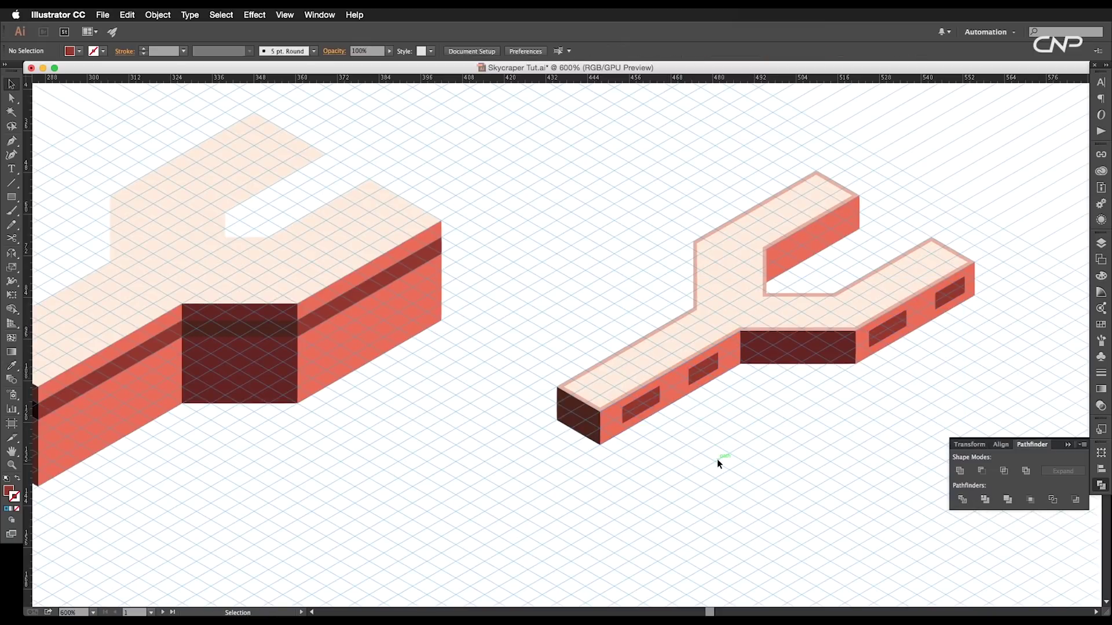
Step: Outline the four windows with a light blue stroke aligned to the outside, with a weight of 0.2 mm
left_click_drag(569, 463, 654, 459)
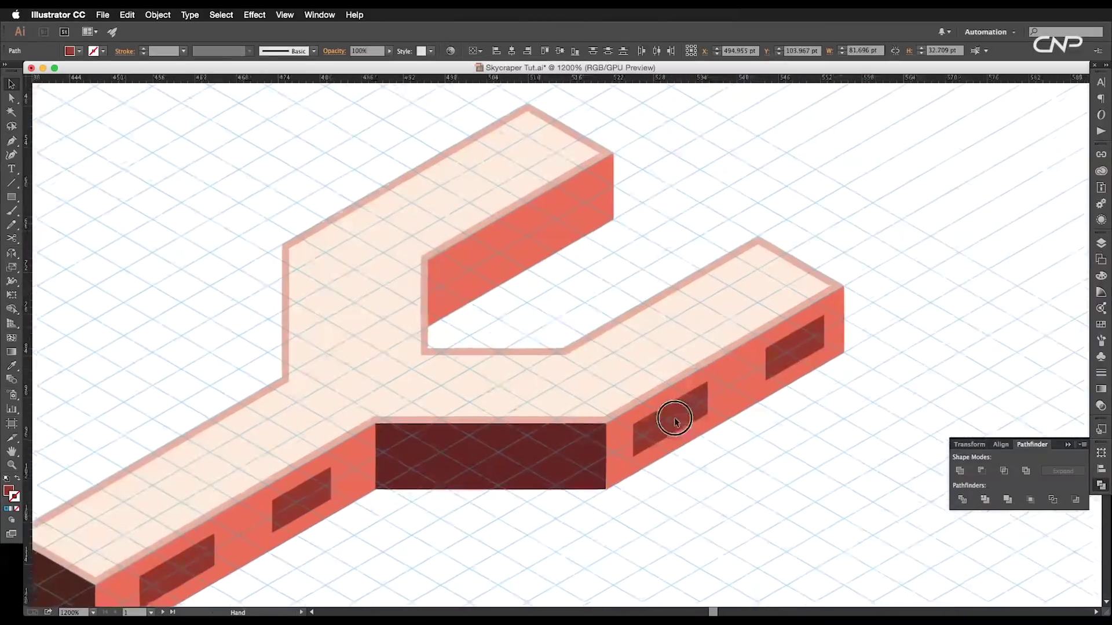
left_click_drag(672, 422, 667, 423)
left_click(767, 362, "shift")
left_click(100, 51)
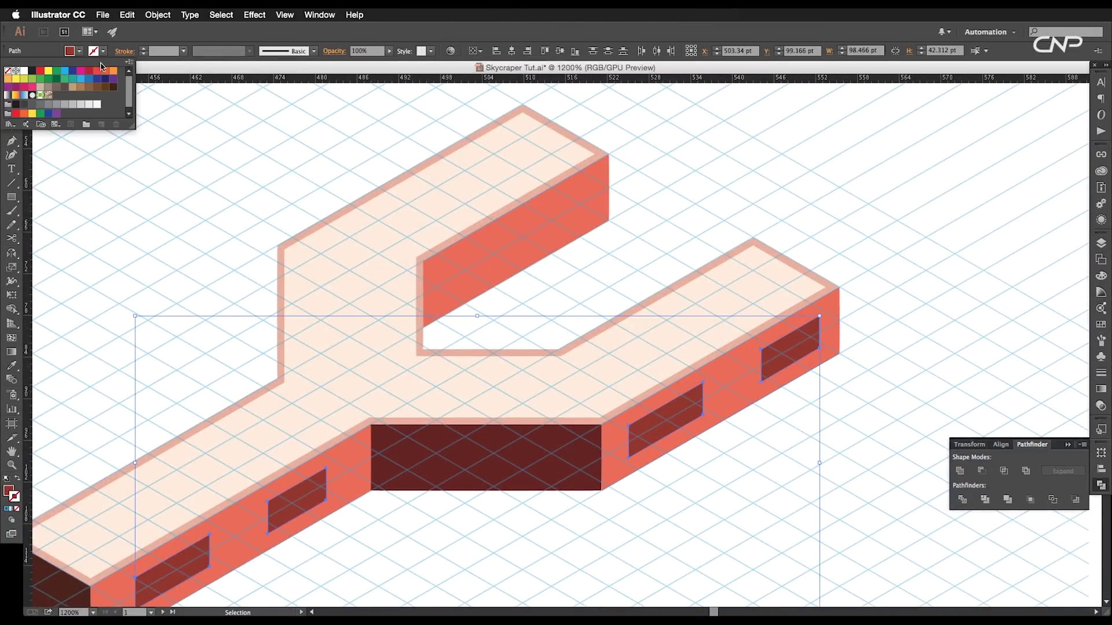
left_click(65, 72)
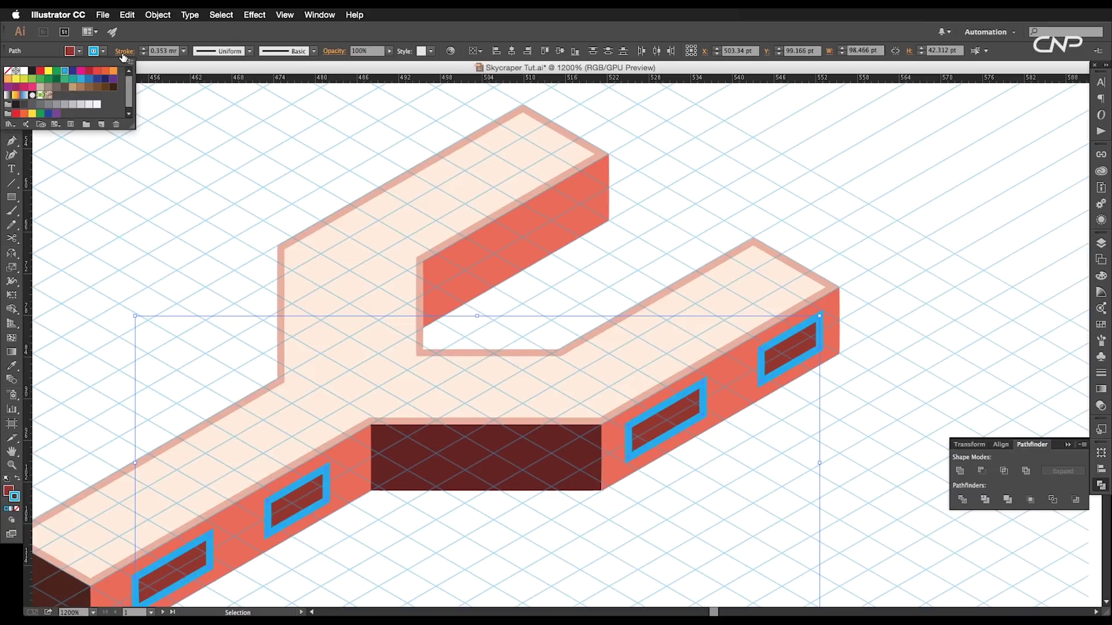
left_click(125, 51)
left_click(77, 112)
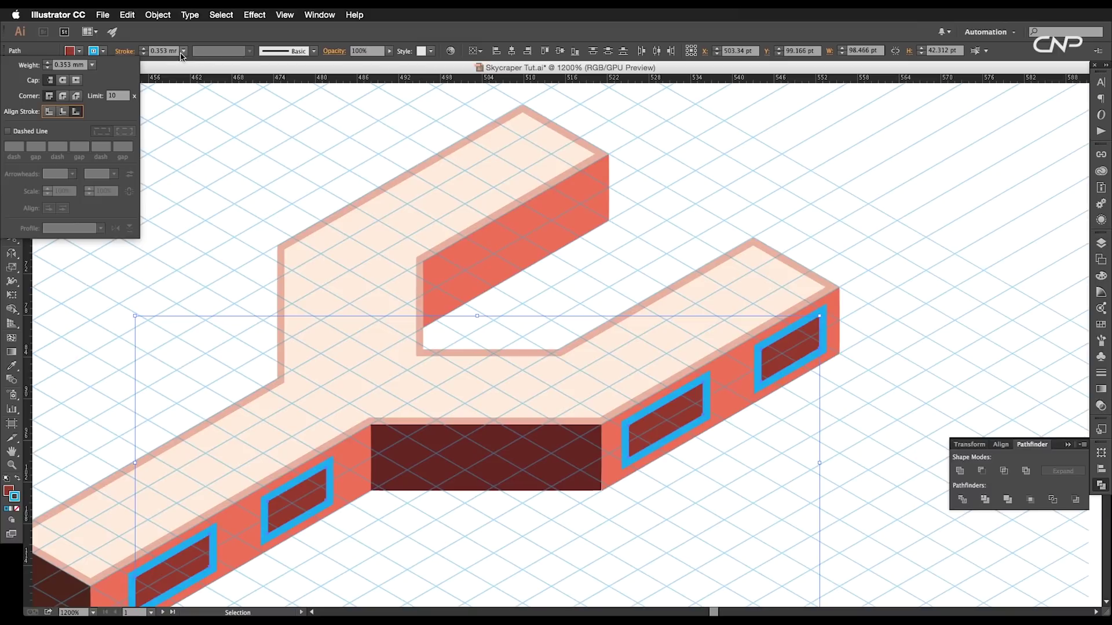
left_click(183, 51)
left_click(194, 71)
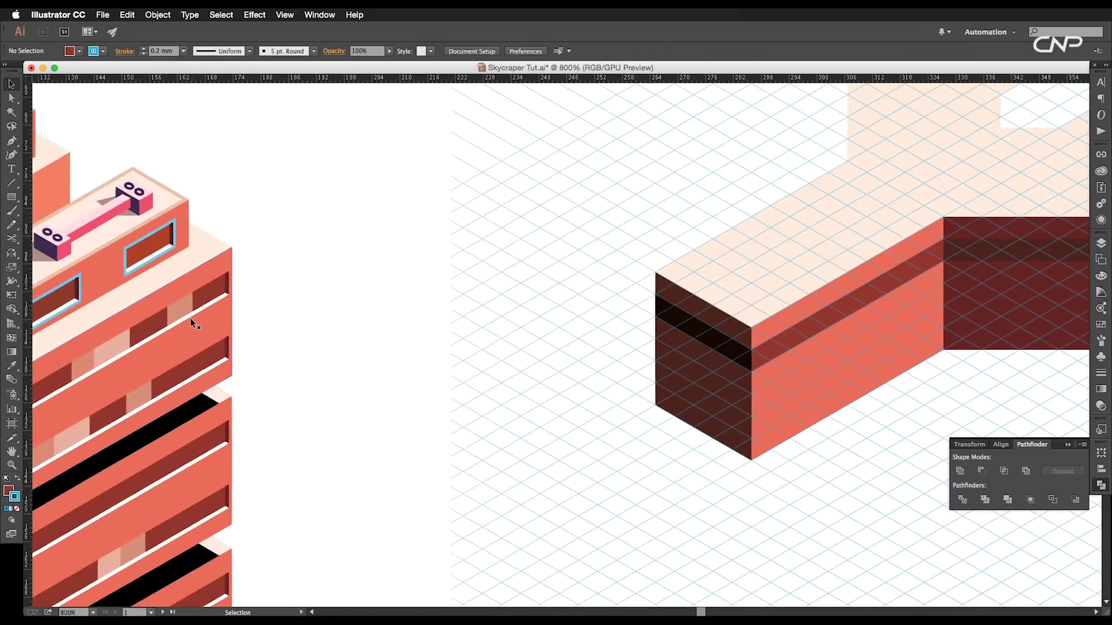
Step: Draw a thin strip about 33.2 pt wide along the bottom of the large block's maroon wall stripe and fill it white
left_click(190, 319)
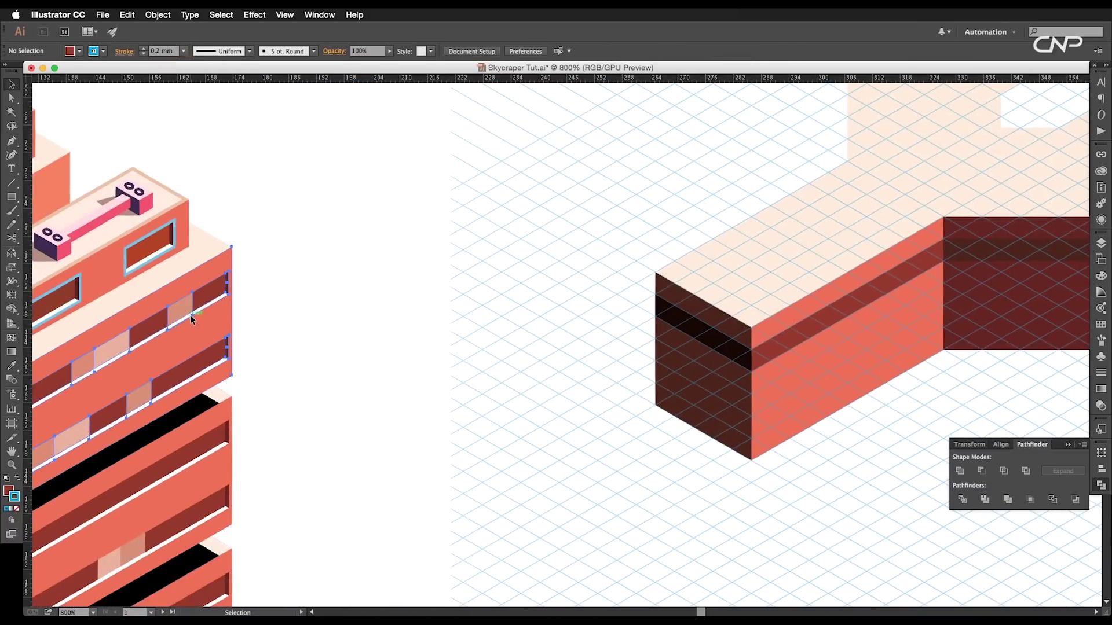
left_click_drag(190, 282, 808, 295)
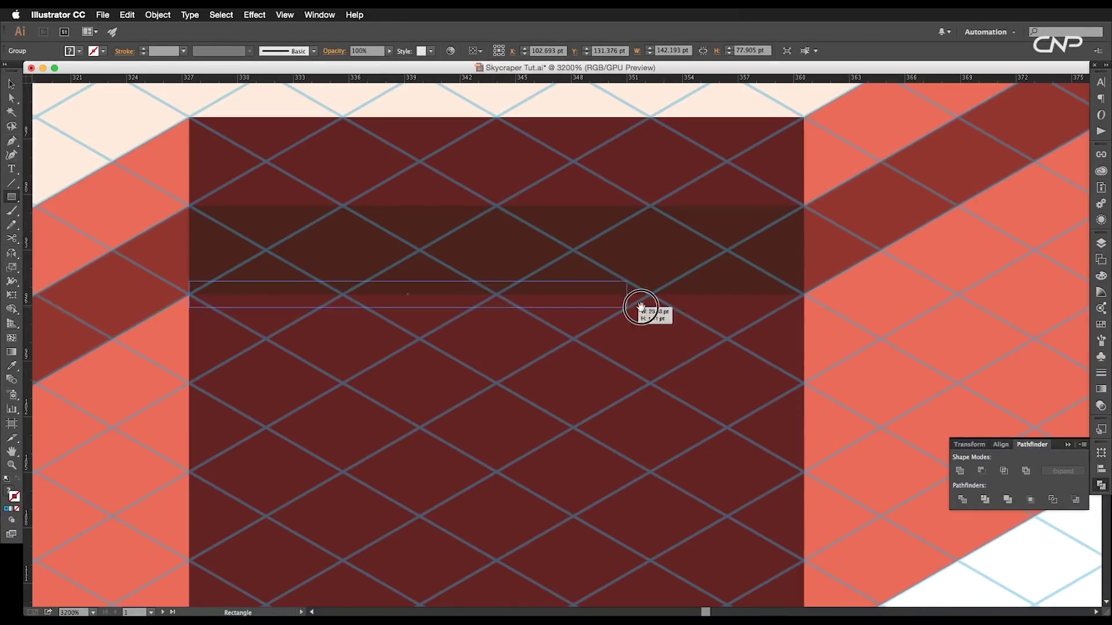
key("ctrl+minus")
key("ctrl+minus")
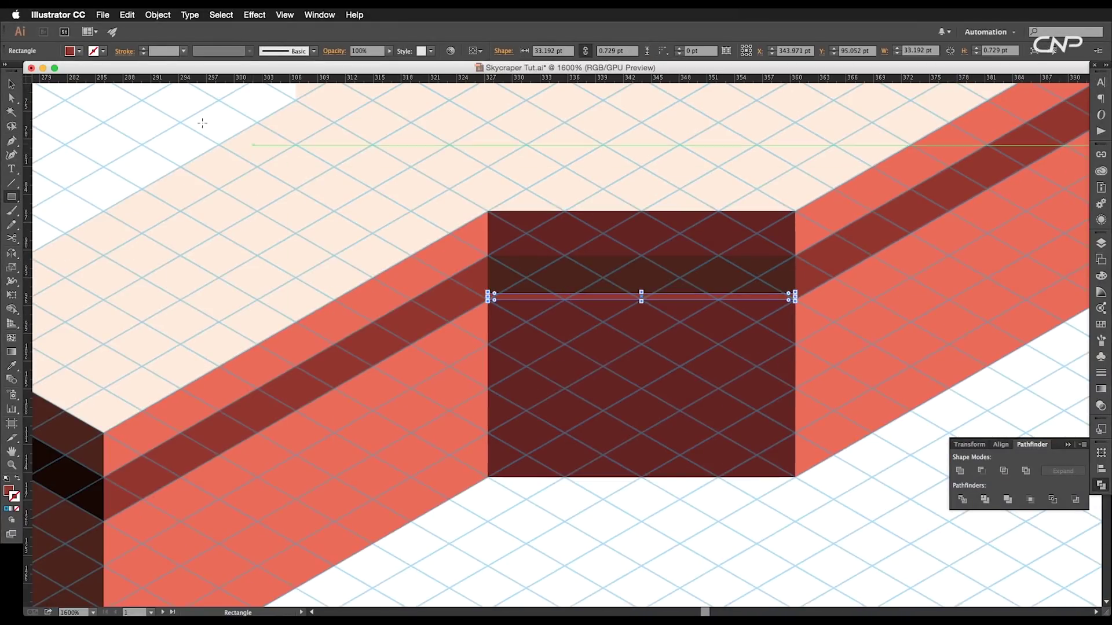
left_click(74, 53)
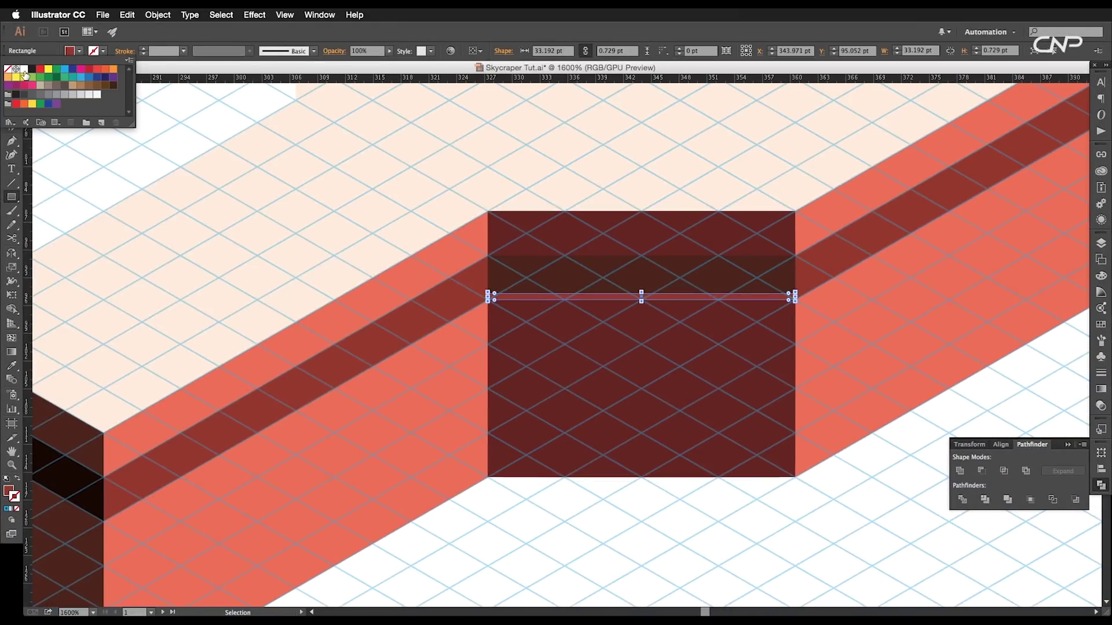
left_click(25, 71)
left_click(69, 52)
left_click(11, 84)
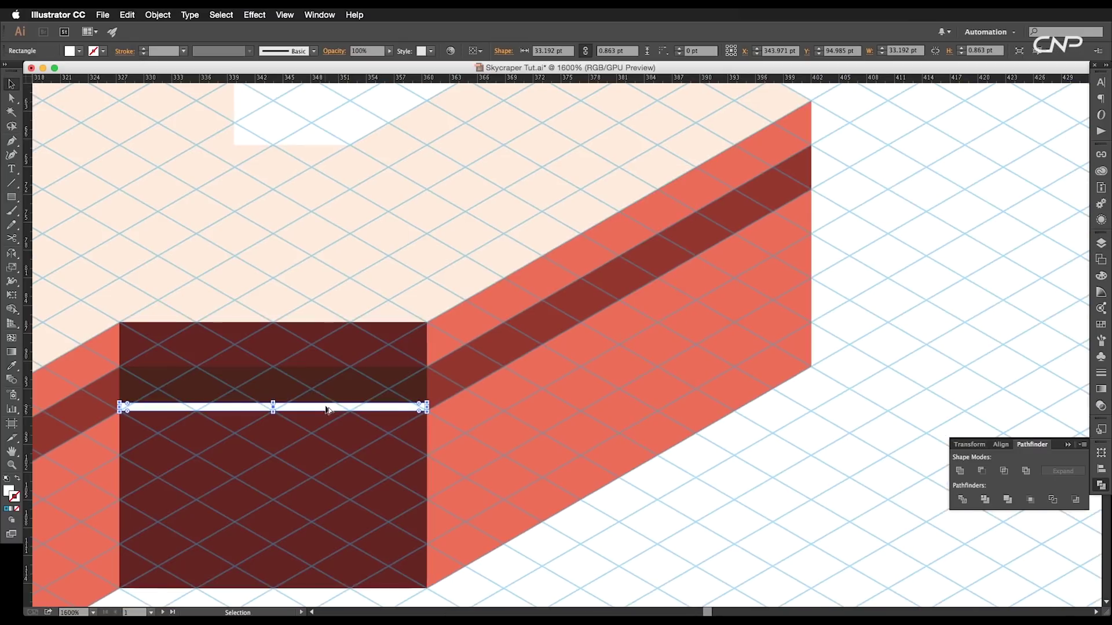
Step: Copy the white strip onto the large block's right coral wall and slant its far end to follow the stripe's lower edge
left_click_drag(327, 408, 633, 402)
left_click_drag(633, 402, 633, 402)
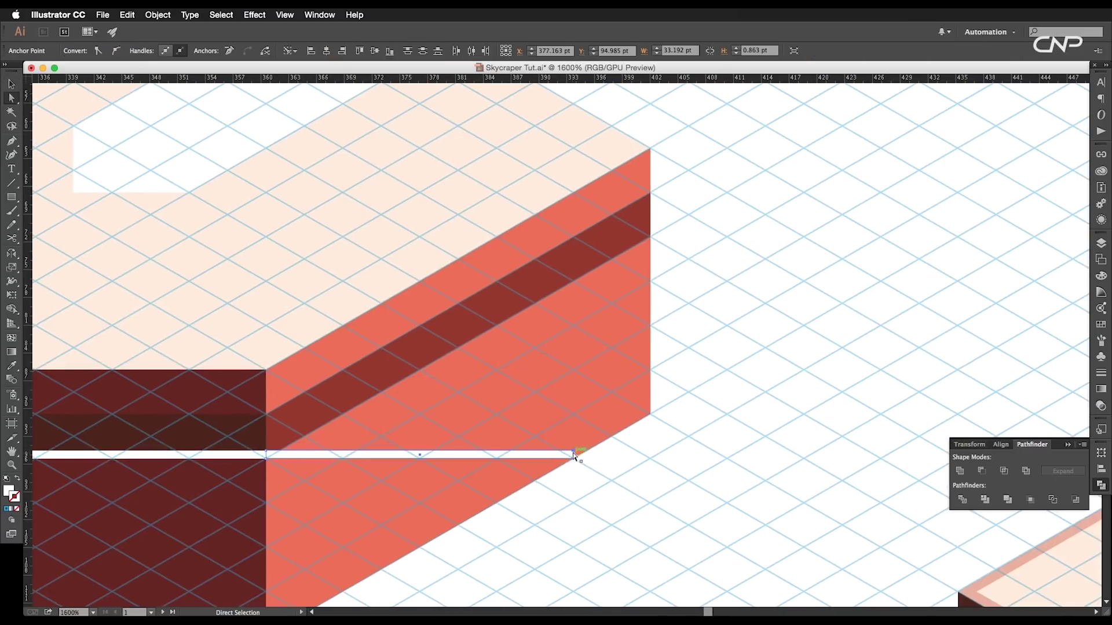
left_click_drag(574, 451, 653, 226)
left_click_drag(604, 281, 691, 307)
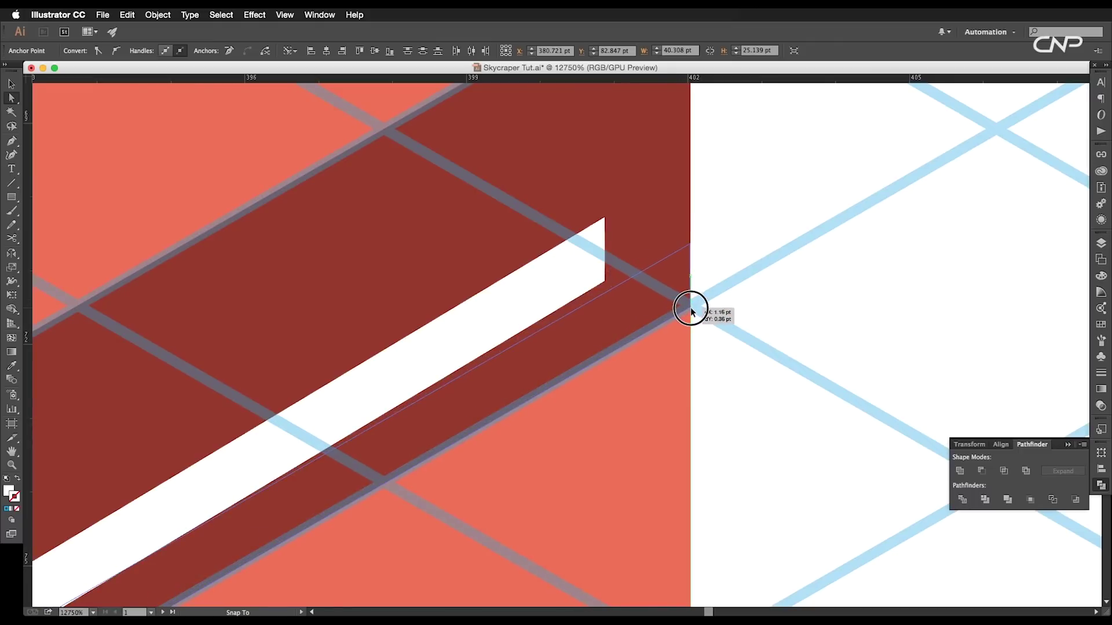
scroll(691, 307, "down", 5)
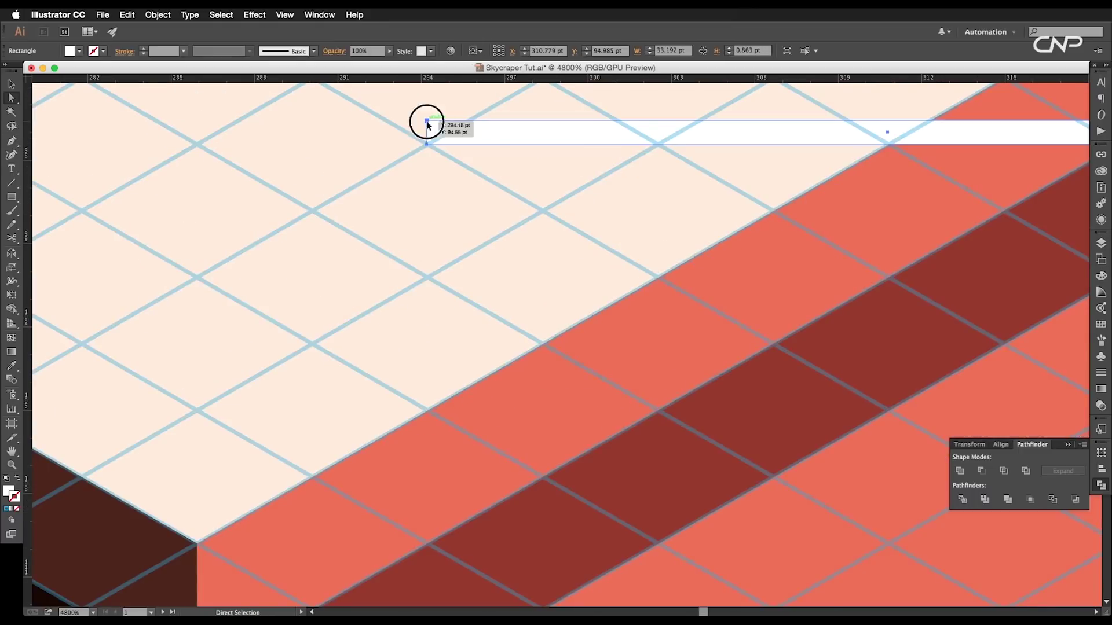
Step: Slant the white strip on the large block's left coral wall so its outer end meets the stripe's lower corner
left_click(427, 121)
left_click(427, 144, "shift")
left_click_drag(487, 186, 363, 479)
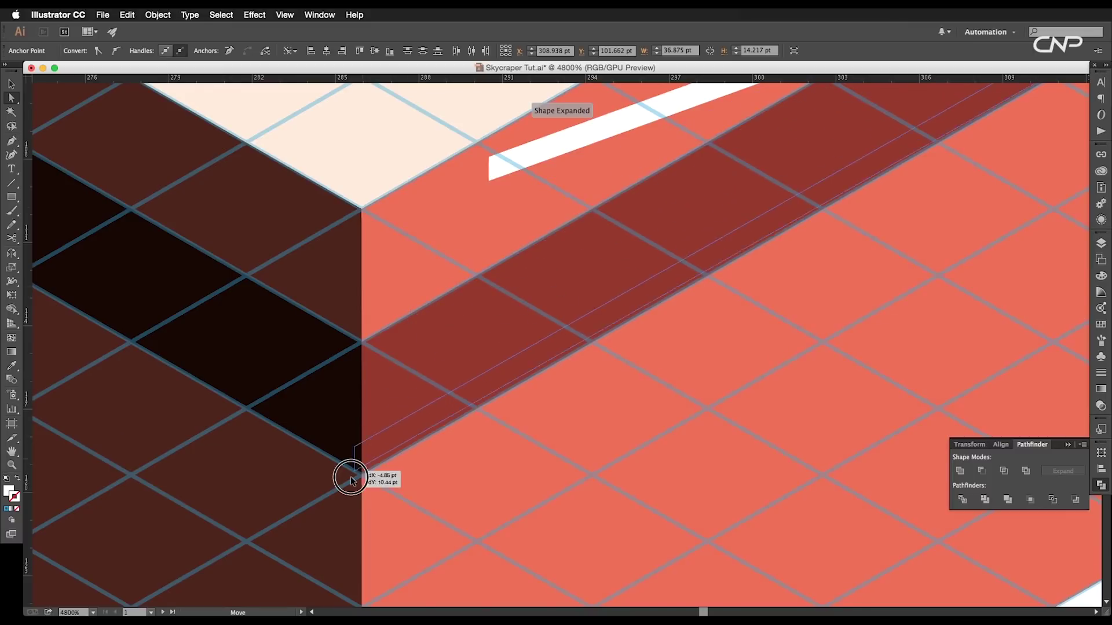
scroll(817, 388, "down", 5)
Step: Copy the white strip onto the large block's dark end wall and reshape it along the black stripe's lower edge
key("v")
left_click(839, 383)
left_click_drag(839, 383, 490, 476)
scroll(567, 494, "up", 7)
left_click_drag(467, 310, 496, 526)
left_click_drag(370, 236, 368, 326)
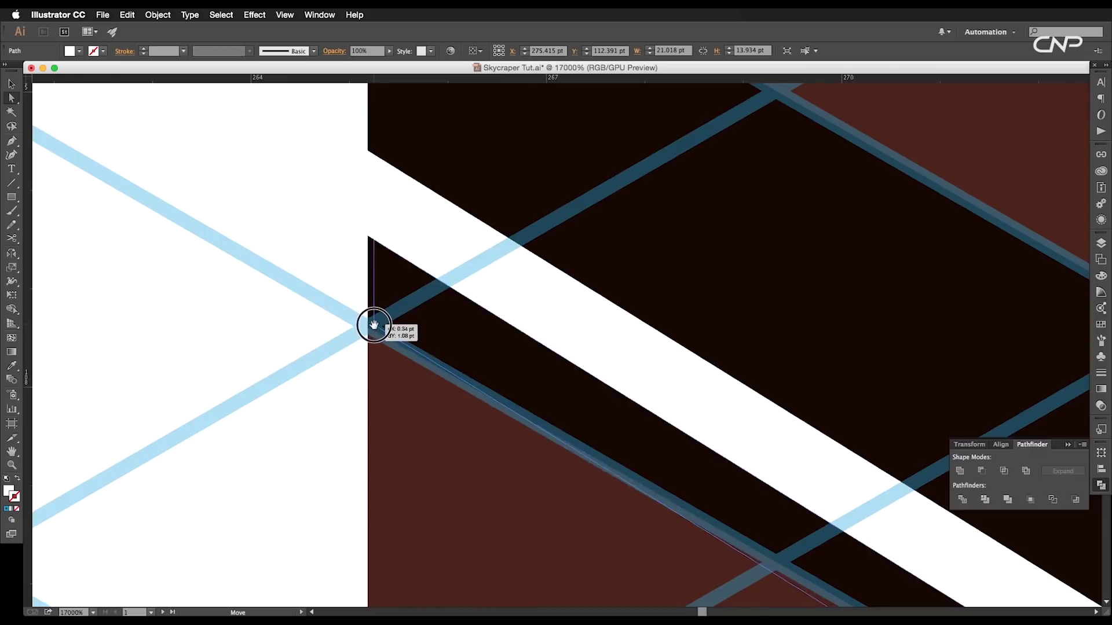
scroll(413, 324, "down", 5)
scroll(431, 307, "down", 3)
Step: Move the outer ends of the black stripe and its white strip inward from the dark end wall's edge
left_click_drag(290, 347, 513, 354)
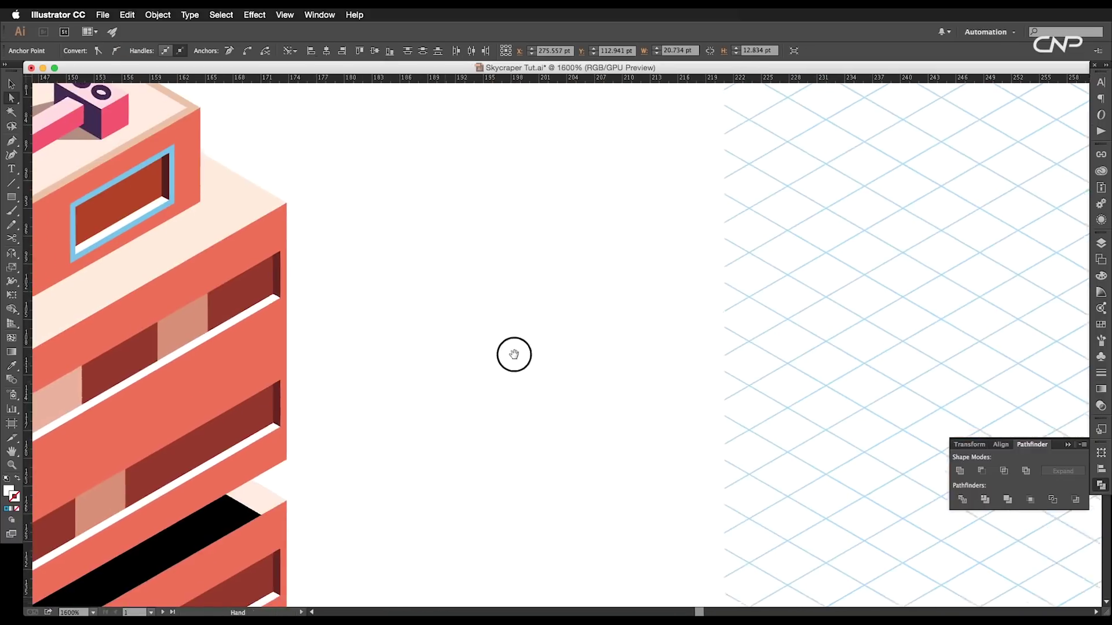
left_click_drag(294, 395, 453, 391)
left_click_drag(487, 226, 421, 298)
left_click_drag(688, 320, 640, 325)
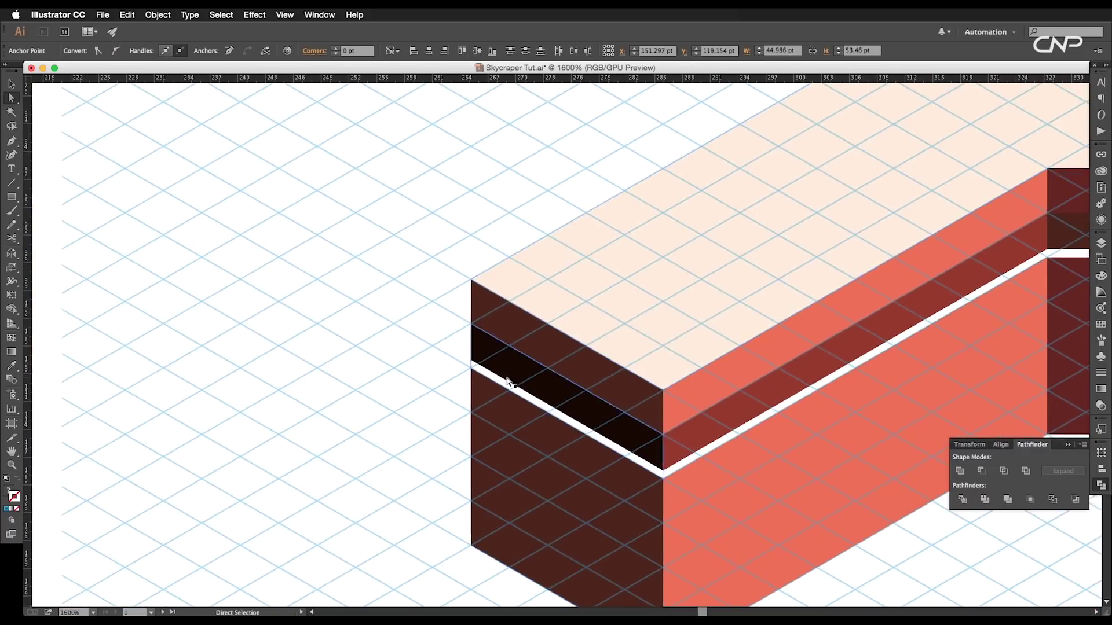
scroll(507, 375, "up", 4)
left_click(365, 173)
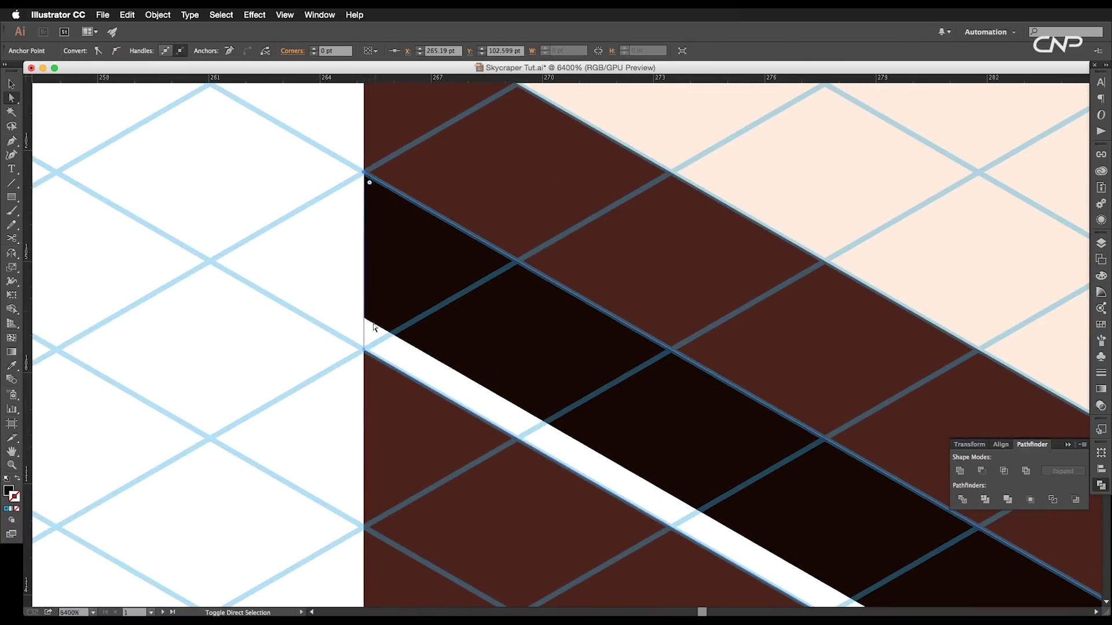
left_click(365, 351, "shift")
left_click_drag(365, 173, 394, 190)
left_click_drag(429, 280, 433, 257)
left_click(374, 305)
left_click_drag(371, 299, 401, 315)
scroll(472, 354, "down", 5)
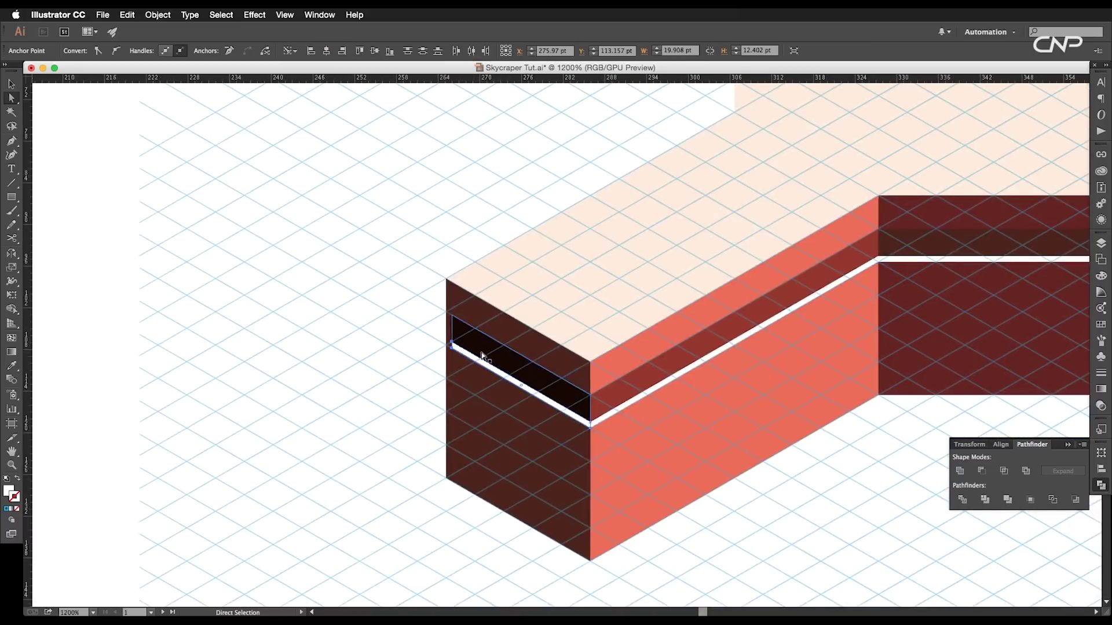
Step: Move the outer ends of the brick red stripe and white strip inward from the right coral wall's edge
left_click_drag(1027, 337, 471, 352)
scroll(632, 314, "up", 5)
left_click_drag(634, 312, 602, 330)
left_click_drag(632, 313, 603, 330)
left_click(718, 301)
Step: Draw a narrow vertical rectangle about 0.9 × 4.8 pt at the outer end of the right coral wall's stripe
scroll(697, 301, "down", 4)
scroll(699, 316, "up", 3)
key("m")
left_click_drag(714, 210, 690, 342)
scroll(691, 301, "down", 3)
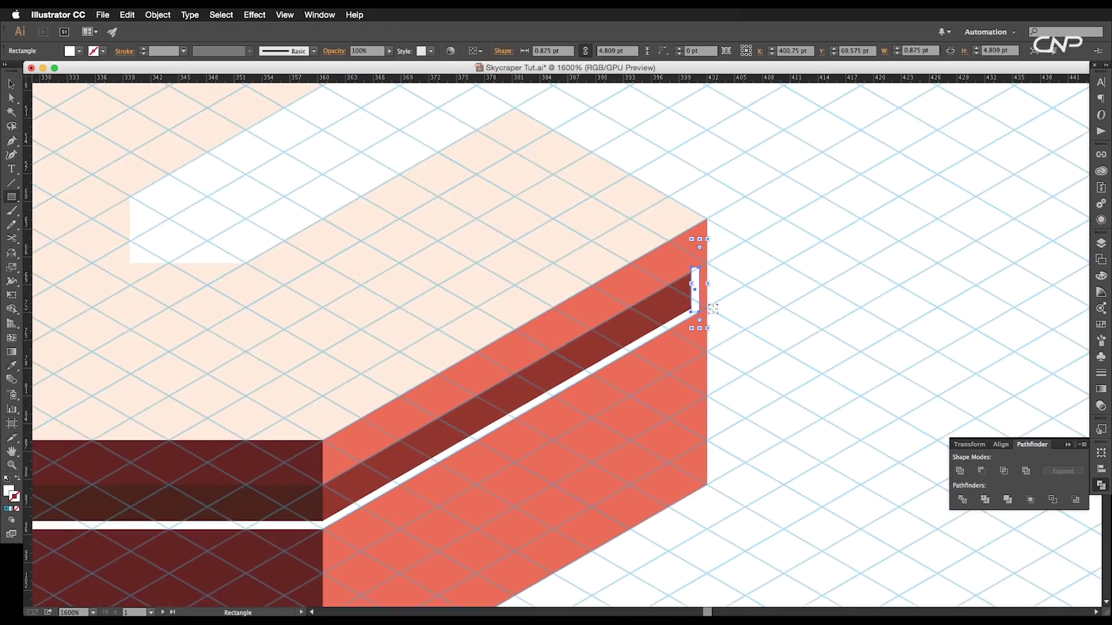
scroll(699, 307, "up", 4)
scroll(690, 297, "down", 4)
Step: Fill the narrow rectangle at the stripe's end with a dark maroon sampled from the color palette
key("o")
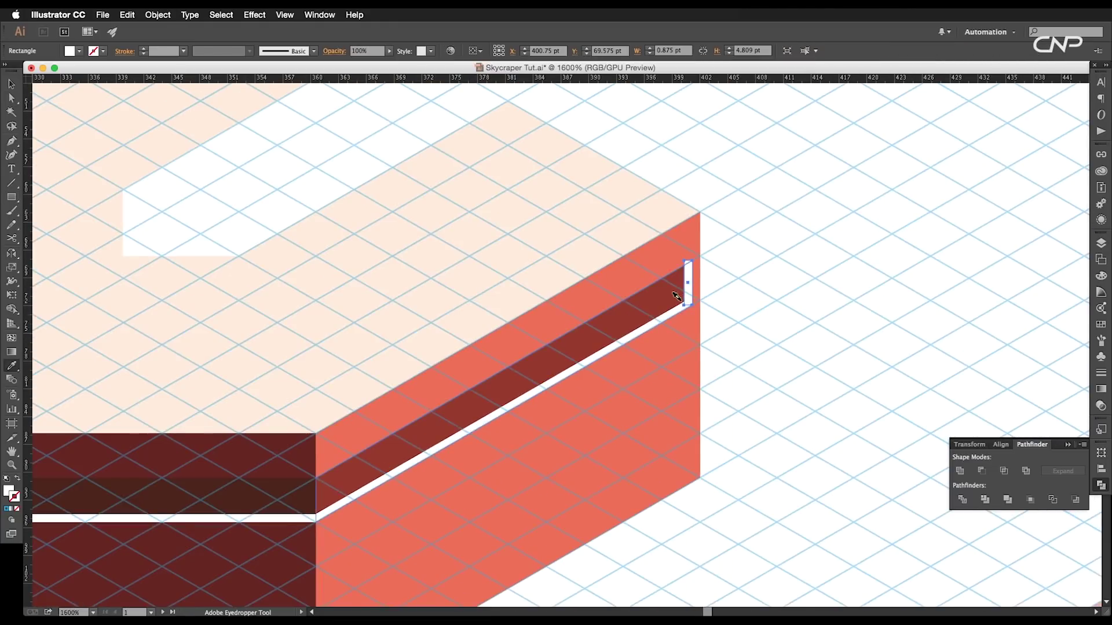
scroll(676, 297, "down", 5)
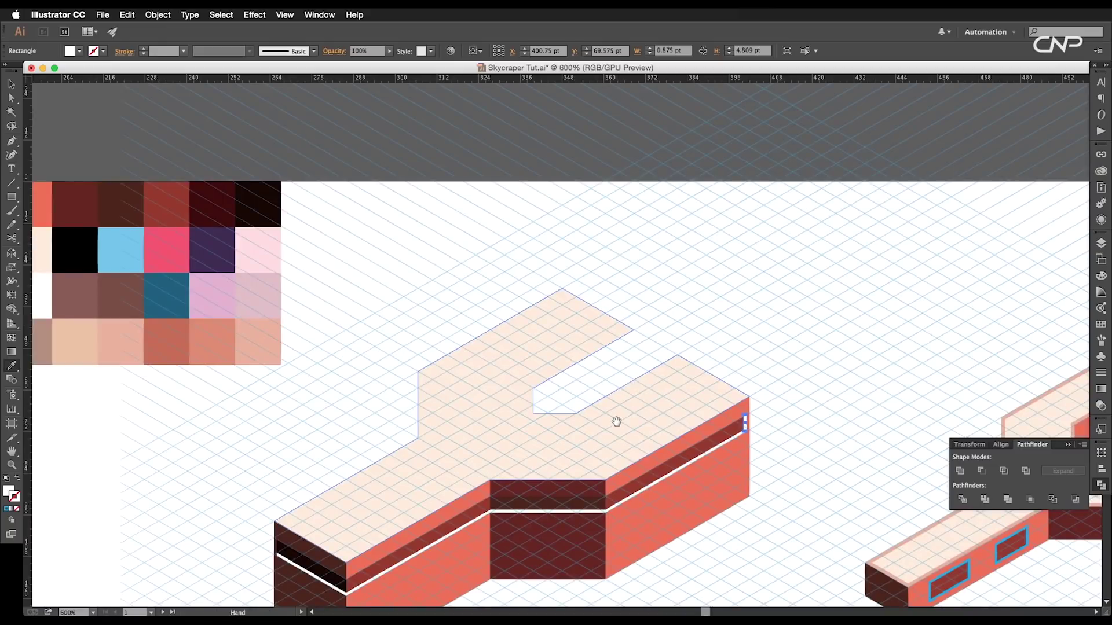
left_click_drag(513, 418, 555, 410)
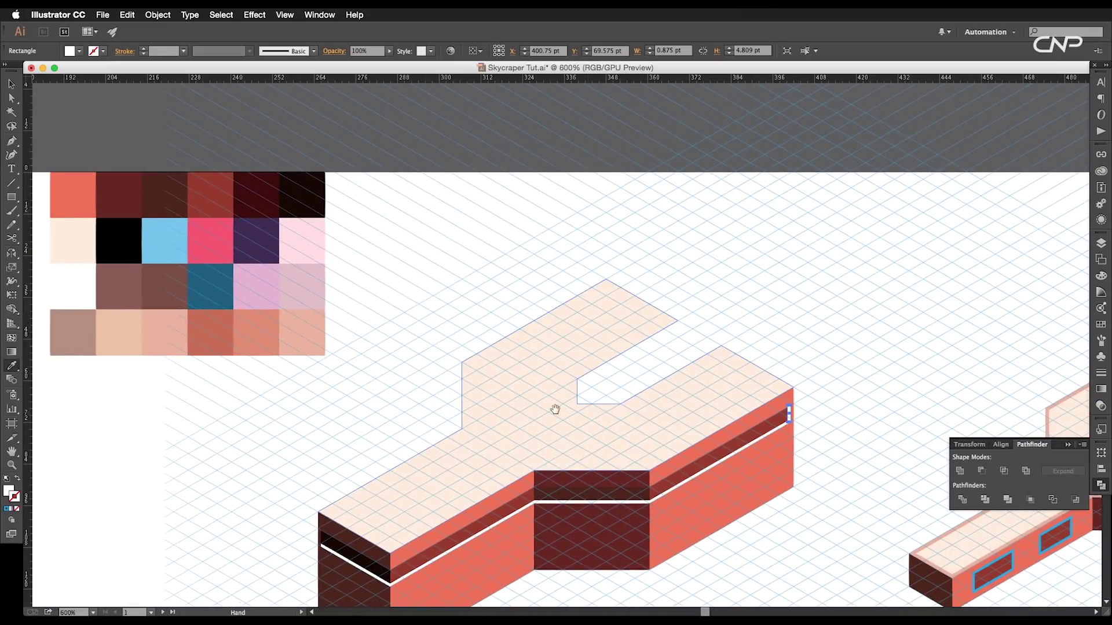
scroll(694, 464, "up", 3)
left_click(530, 535)
left_click_drag(878, 415, 533, 397)
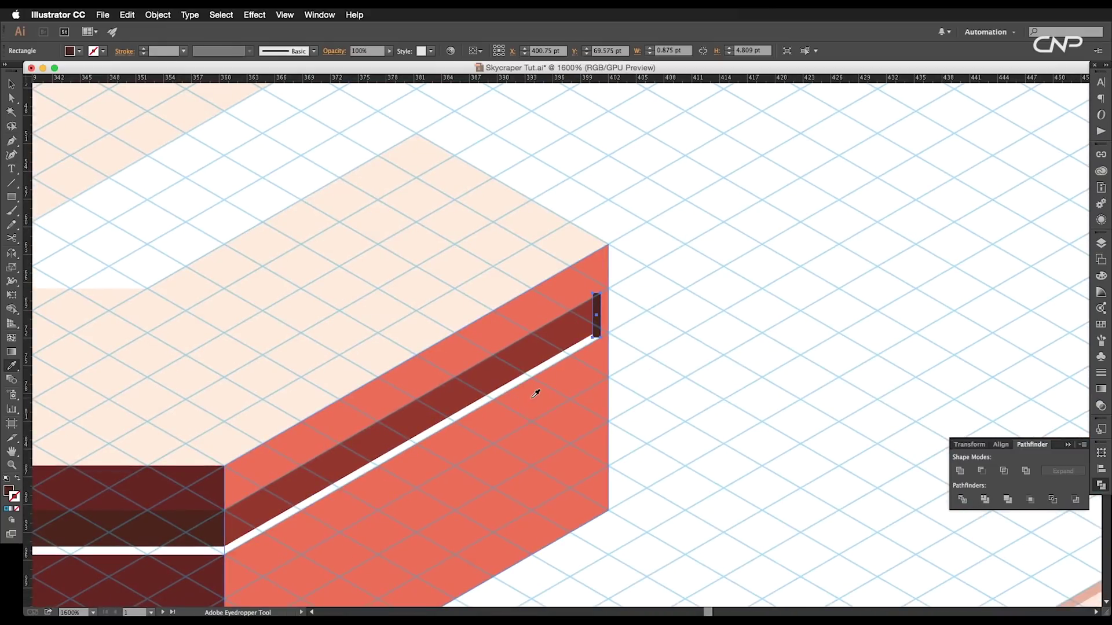
Step: Bevel the narrow maroon rectangle by moving its two inner corner points inward, the lower one up to the white strip
scroll(637, 330, "up", 3)
left_click_drag(593, 337, 593, 335)
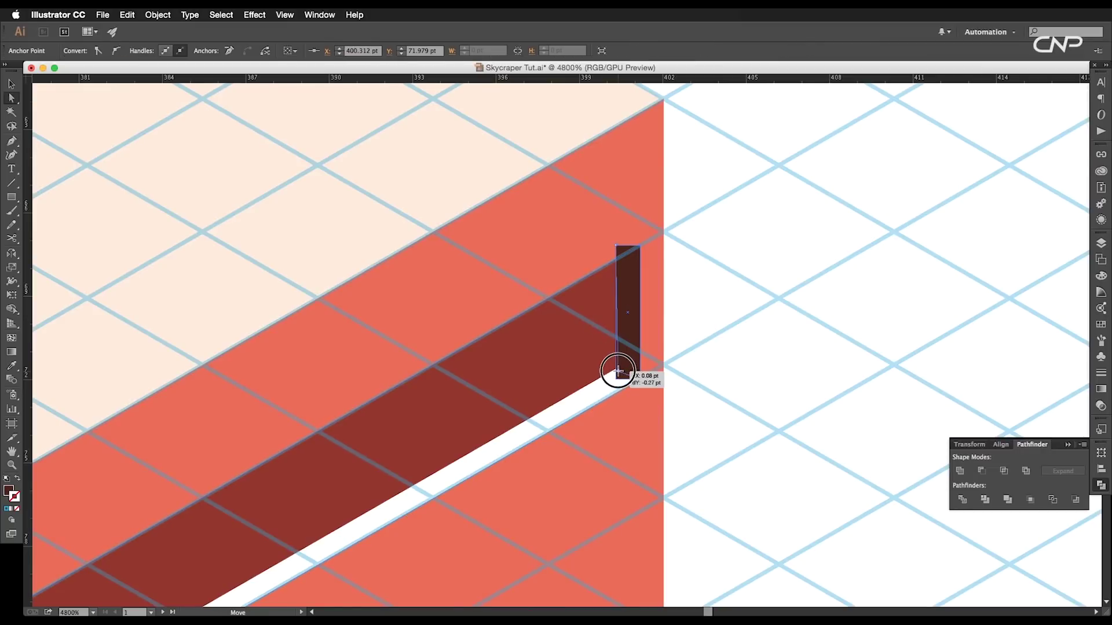
left_click_drag(615, 246, 617, 260)
left_click(680, 348)
scroll(680, 348, "down", 4)
Step: Copy the bevelled maroon piece, reflect it across the vertical axis, and place it at the outer end of the dark end wall's stripe
left_click_drag(680, 349, 212, 504)
key("v")
left_click(854, 260)
left_click_drag(264, 492, 743, 361)
left_click_drag(695, 379, 363, 375)
scroll(363, 379, "up", 5)
double_click(11, 253)
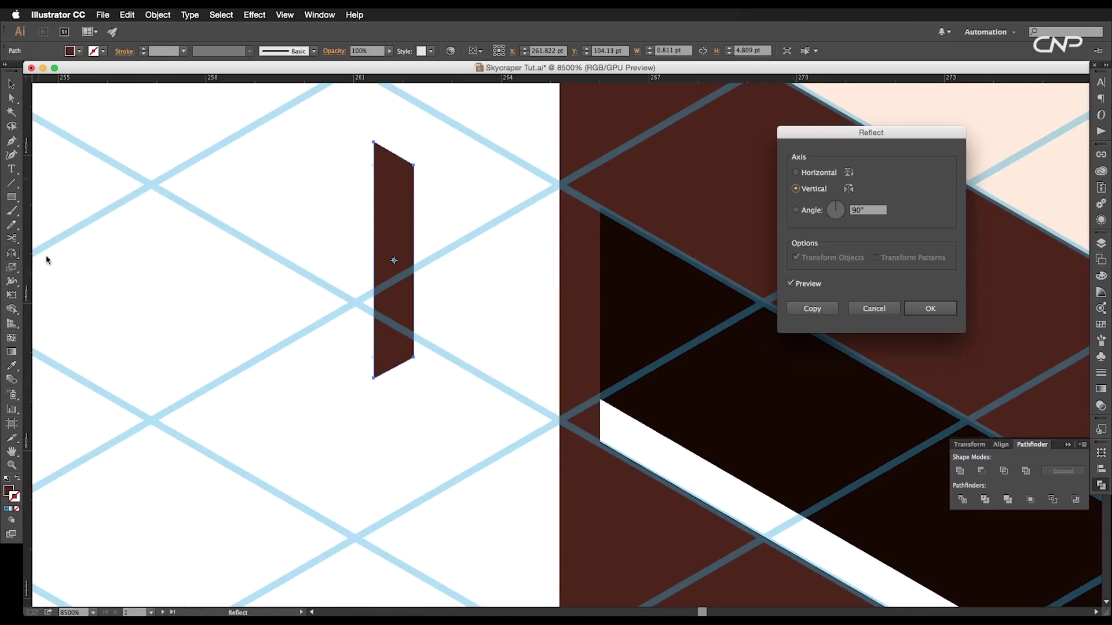
left_click(917, 312)
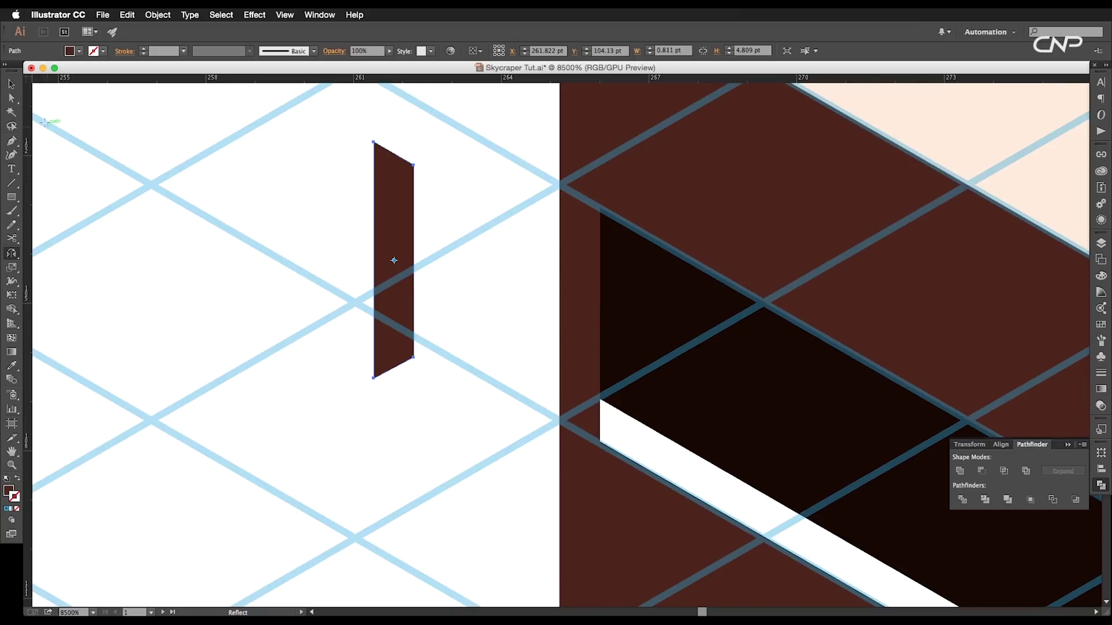
left_click_drag(406, 179, 632, 245)
Step: Copy the bevelled maroon piece into the smaller block's two front-wing windows as inner side edges, trimmed to about 4.65 pt high
scroll(448, 343, "down", 5)
scroll(448, 344, "down", 3)
left_click_drag(380, 231, 391, 304)
scroll(398, 285, "up", 1)
left_click_drag(516, 490, 472, 313)
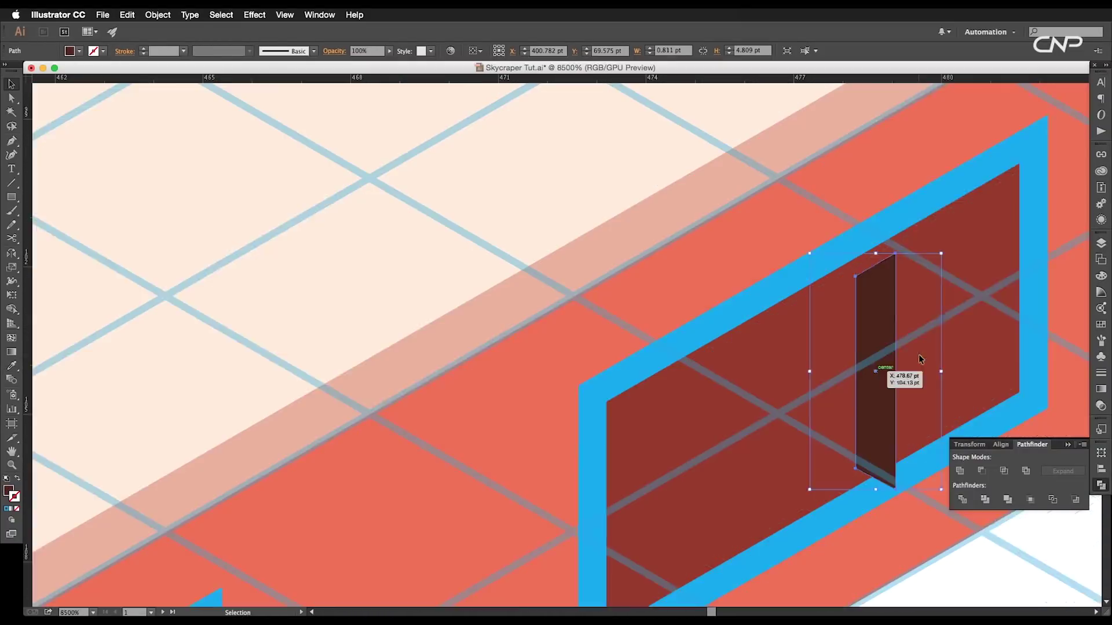
left_click_drag(875, 373, 693, 384)
left_click_drag(694, 384, 817, 293)
scroll(834, 402, "up", 1)
left_click_drag(834, 402, 498, 486)
key("a")
scroll(728, 375, "down", 5)
key("v")
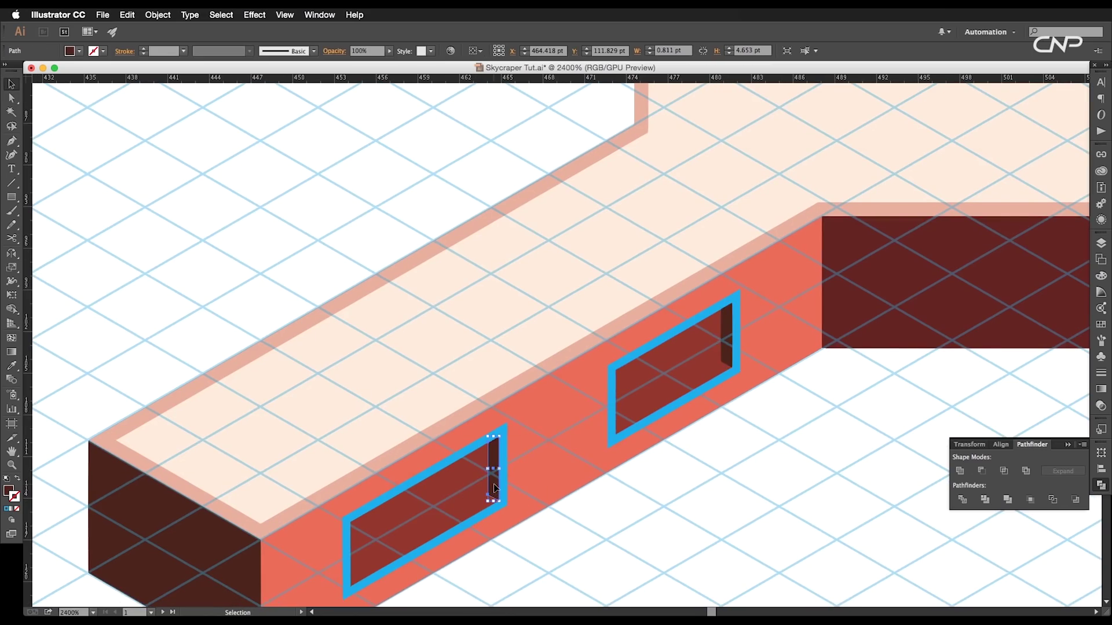
Step: Copy the trimmed side piece into a right-wing window and align the front-wing piece's upper inner corner with the blue frame
scroll(497, 484, "up", 4)
scroll(697, 380, "down", 4)
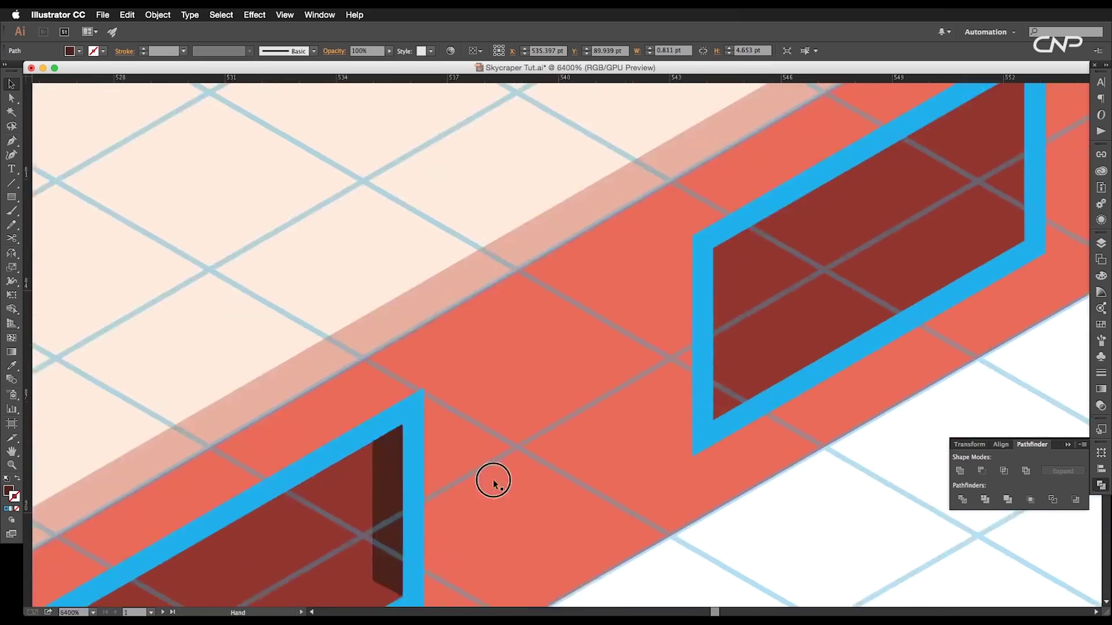
left_click_drag(494, 482, 412, 466)
scroll(411, 466, "down", 1)
left_click_drag(339, 485, 806, 218)
scroll(805, 221, "up", 5)
key("a")
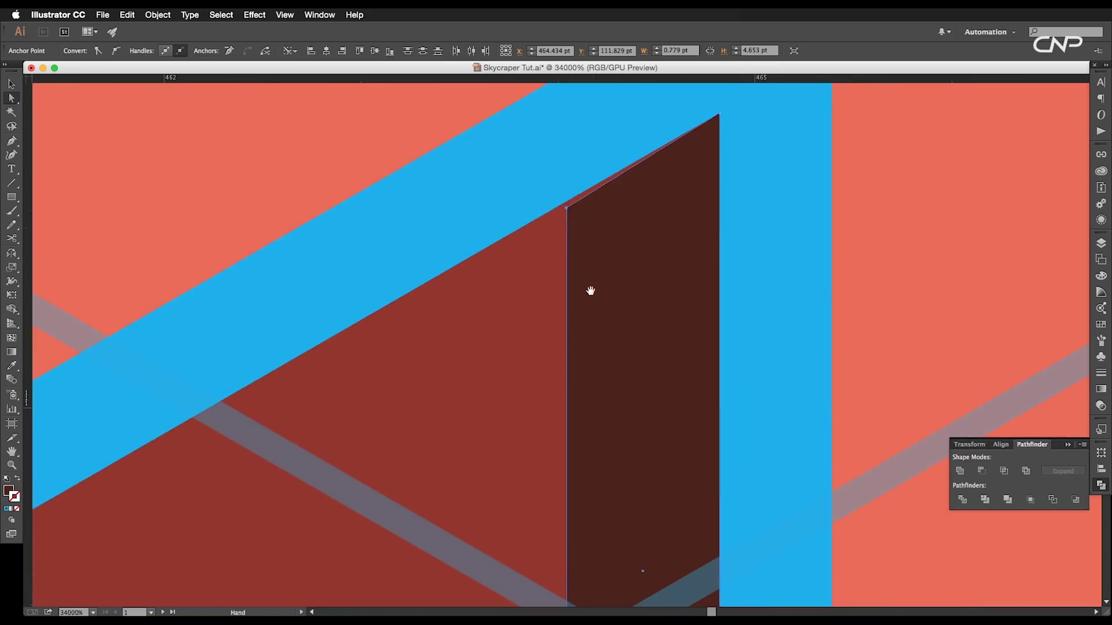
left_click_drag(567, 208, 566, 204)
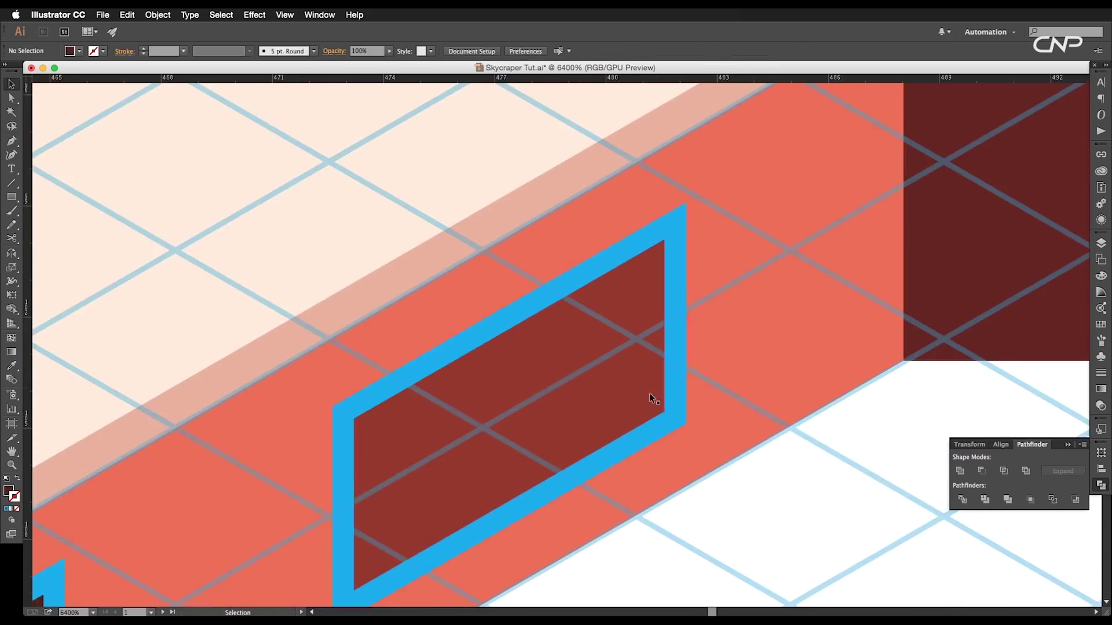
Step: Complete all four blue-framed windows with a dark inner side piece and a white sill strip along the lower edge
left_click_drag(649, 397, 970, 93)
left_click_drag(356, 451, 371, 567)
left_click_drag(335, 563, 611, 354)
scroll(611, 354, "down", 3)
key("a")
scroll(362, 464, "up", 3)
left_click_drag(346, 436, 456, 368)
scroll(917, 200, "up", 4)
left_click(744, 249)
key("Delete")
left_click_drag(481, 470, 776, 295)
scroll(776, 295, "down", 5)
left_click(605, 394)
scroll(605, 393, "down", 5)
scroll(593, 419, "down", 6)
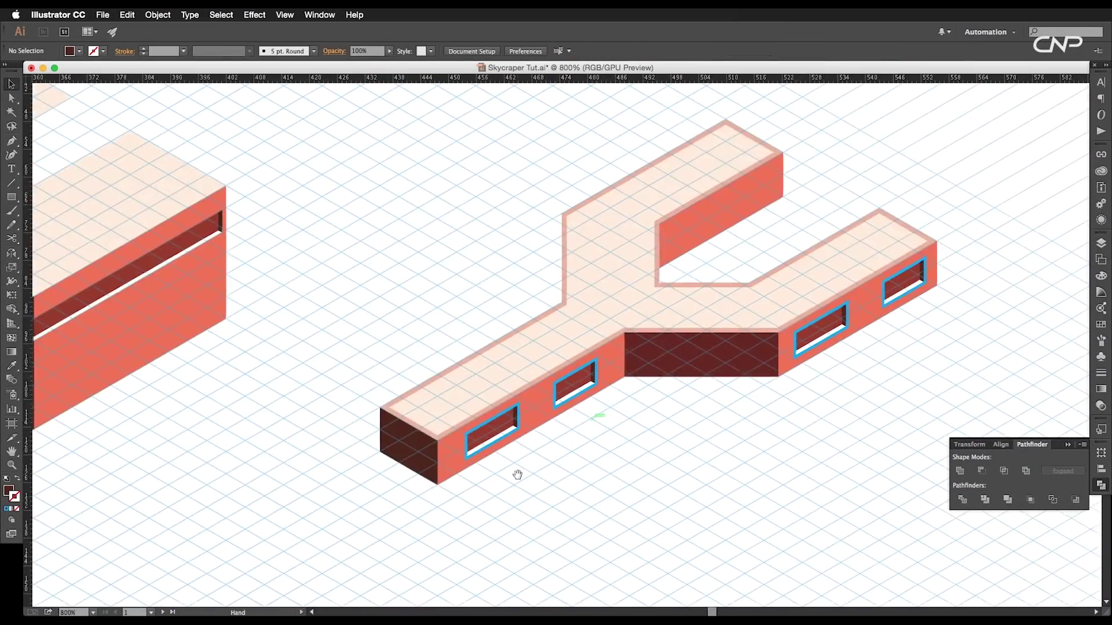
Step: Draw a vertical coral line about 9.75 pt long with a 0.25 mm stroke across the right coral wall's stripe
scroll(644, 276, "up", 7)
left_click(552, 311)
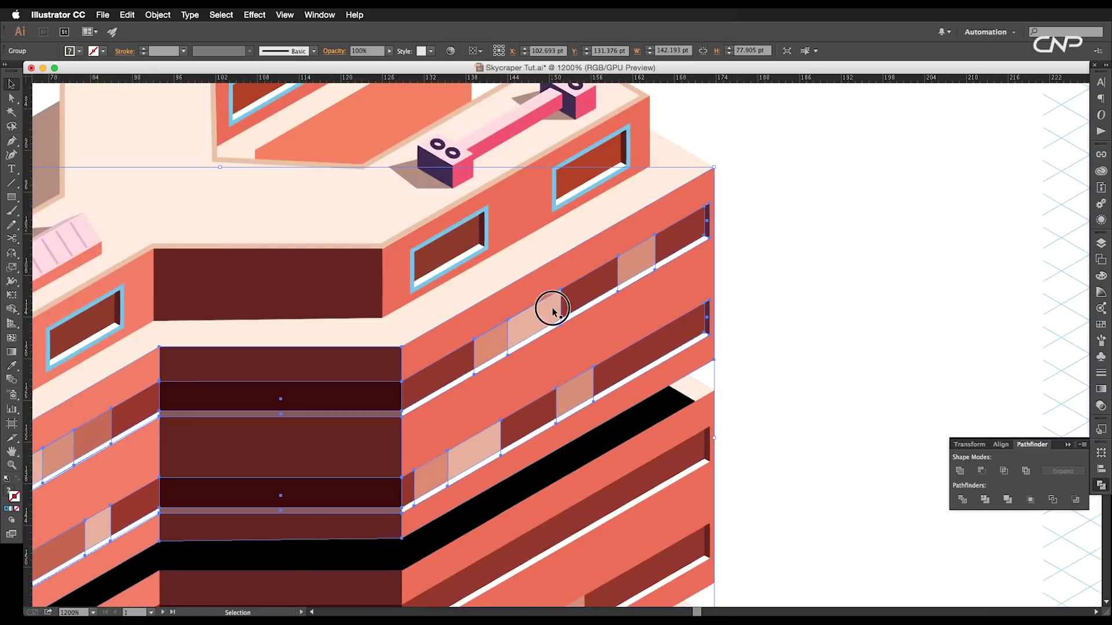
scroll(600, 336, "down", 4)
left_click_drag(670, 333, 365, 424)
left_click_drag(717, 385, 472, 397)
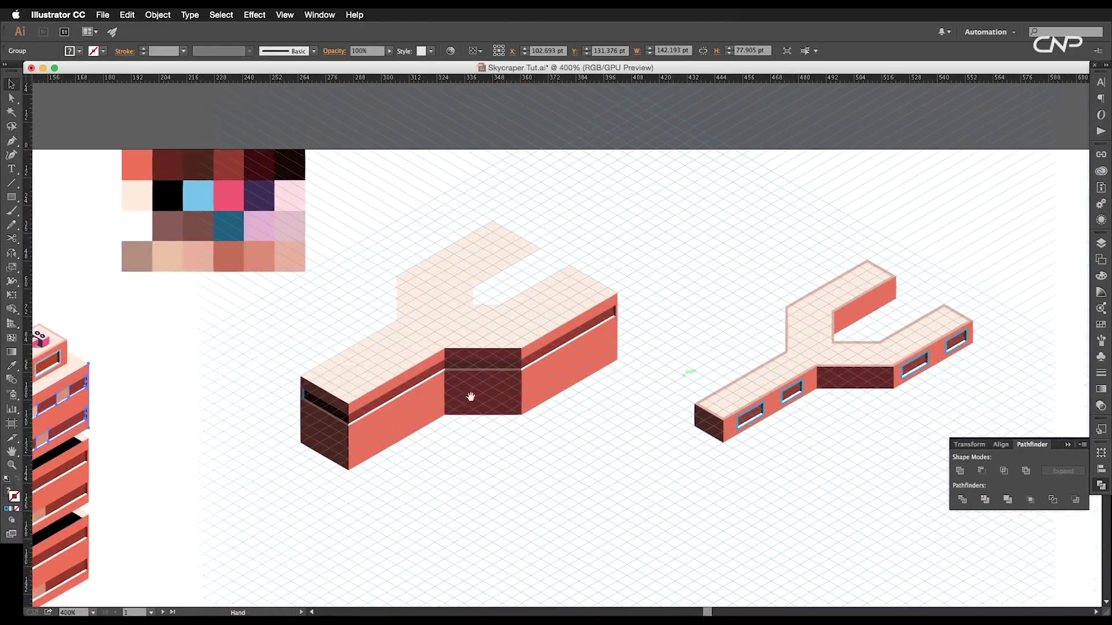
scroll(550, 359, "up", 4)
left_click(586, 300)
left_click(11, 181)
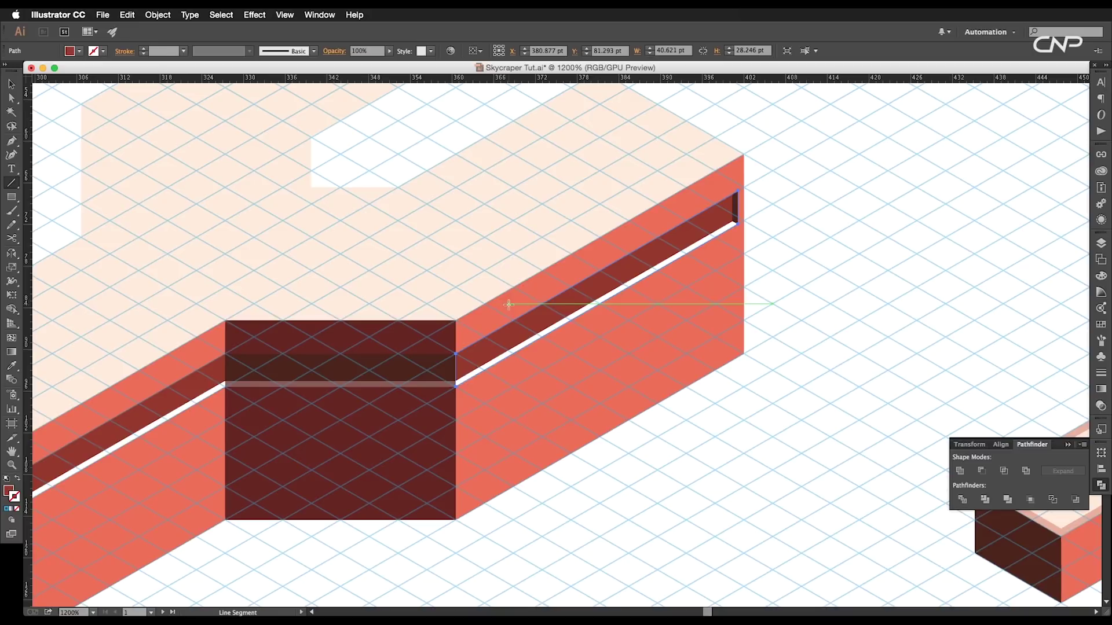
left_click_drag(513, 337, 513, 373)
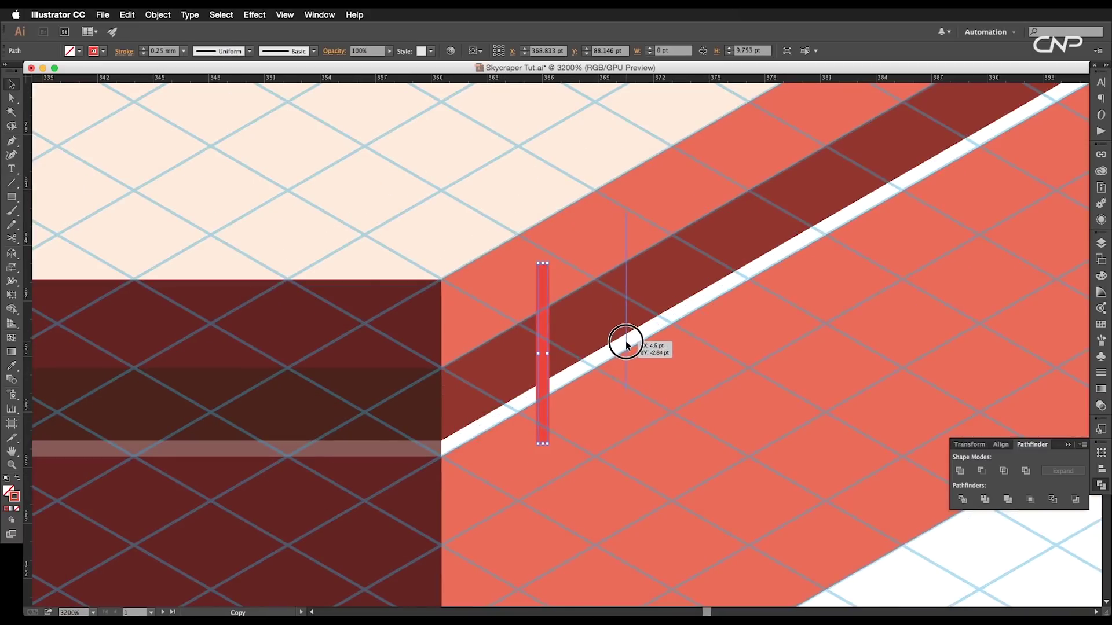
Step: Duplicate the line along the stripe at 4.5 pt horizontal intervals until there are seven, and space the last two wider apart
left_click_drag(626, 345, 625, 342)
scroll(626, 342, "right", 10)
scroll(625, 341, "up", 6)
key("super+d")
key("super+d")
key("super+d")
key("super+d")
key("super+d")
key("super+d")
left_click_drag(680, 367, 693, 361)
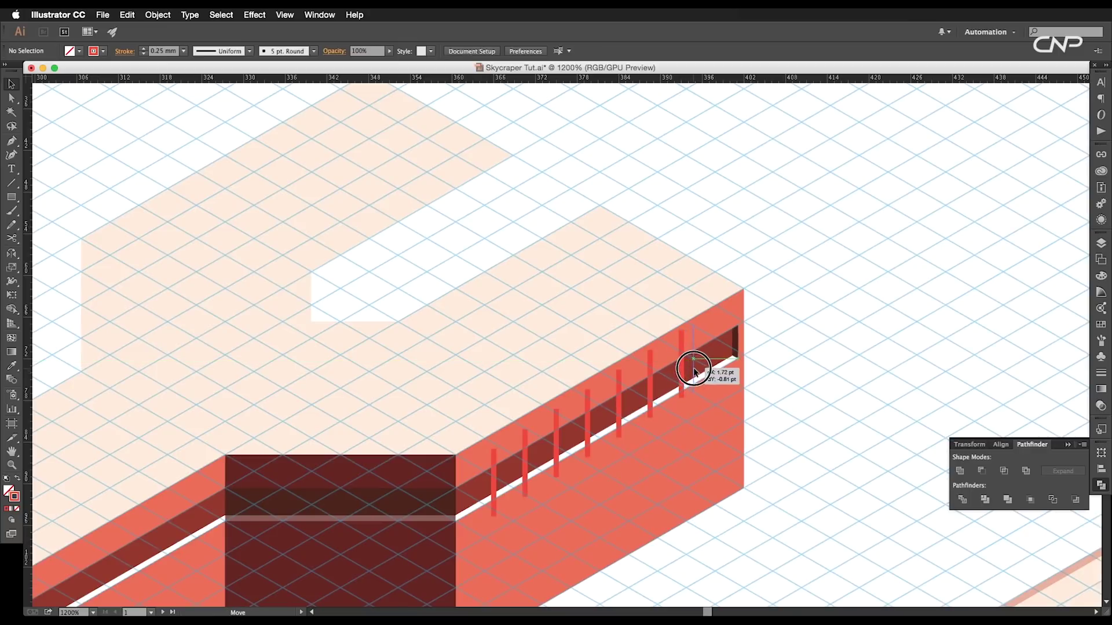
left_click_drag(650, 388, 667, 381)
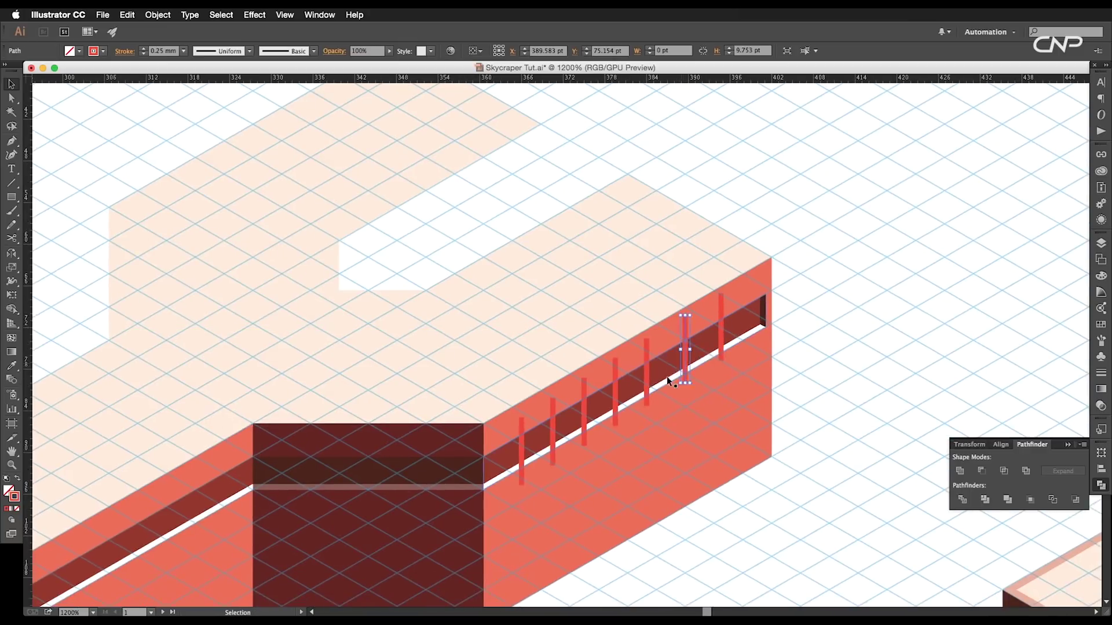
Step: Group the seven vertical lines and divide the right wall's brick red stripe along them with Pathfinder Divide
scroll(669, 381, "up", 2)
left_click(646, 384, "shift")
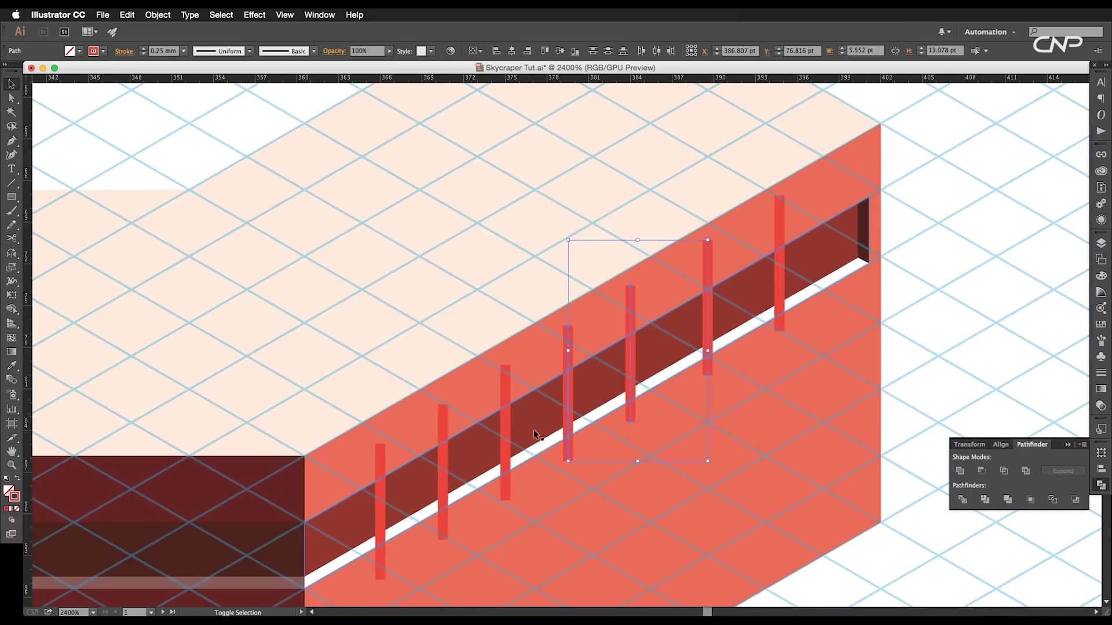
left_click(533, 431, "shift")
left_click(505, 445, "shift")
left_click(442, 476, "shift")
left_click(382, 506, "shift")
scroll(794, 244, "down", 1)
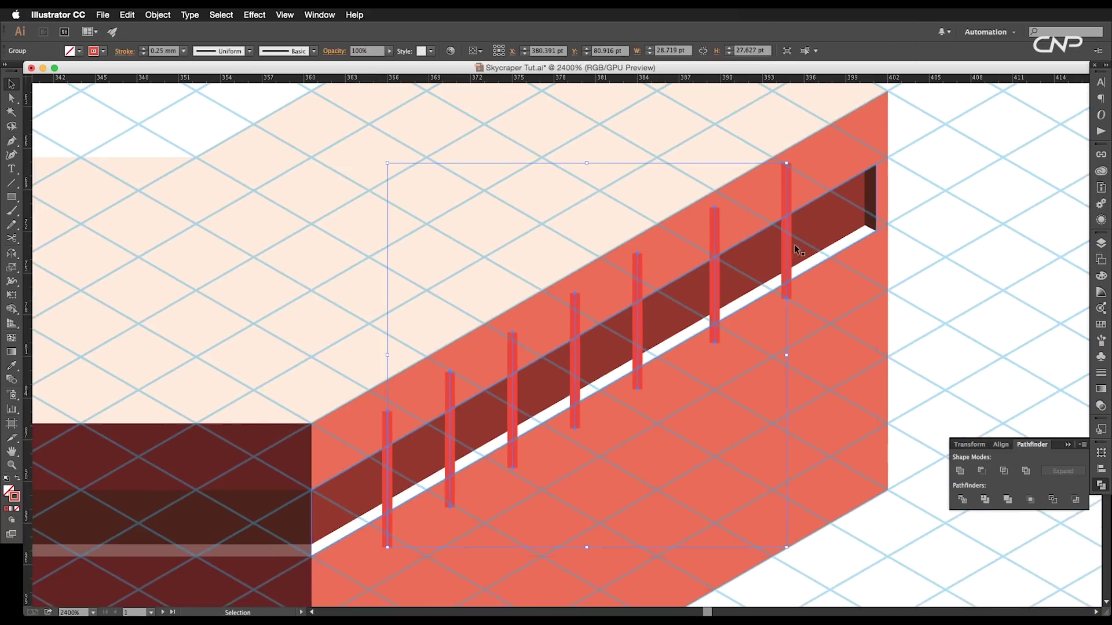
left_click(965, 500)
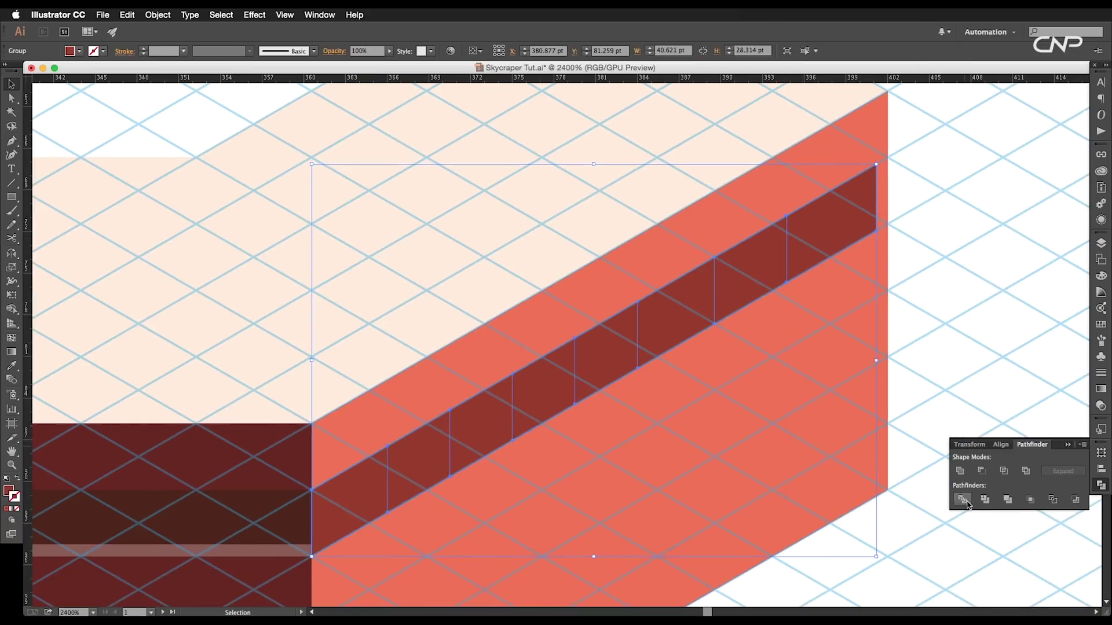
Step: Ungroup the divided stripe and delete its two end panes
left_click_drag(748, 299, 879, 363)
key("super+z")
right_click(672, 345)
left_click(694, 412)
left_click(824, 232)
key("Delete")
left_click(352, 510)
key("Delete")
Step: Select the six remaining panes and arrange them behind the white strip
key("a")
left_click_drag(348, 517, 775, 262)
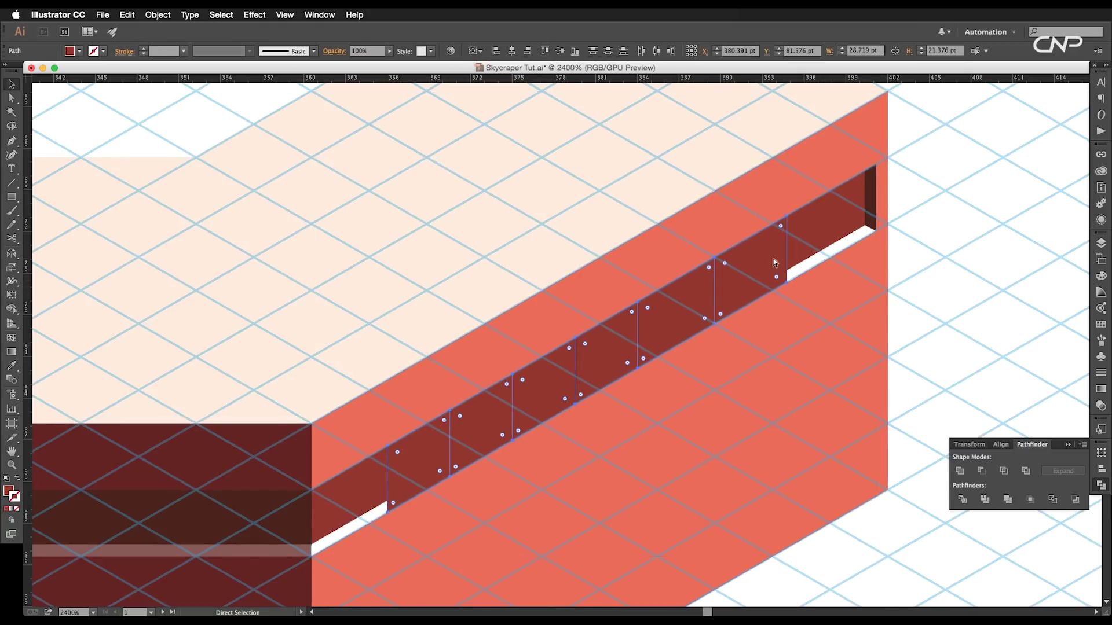
key("Up")
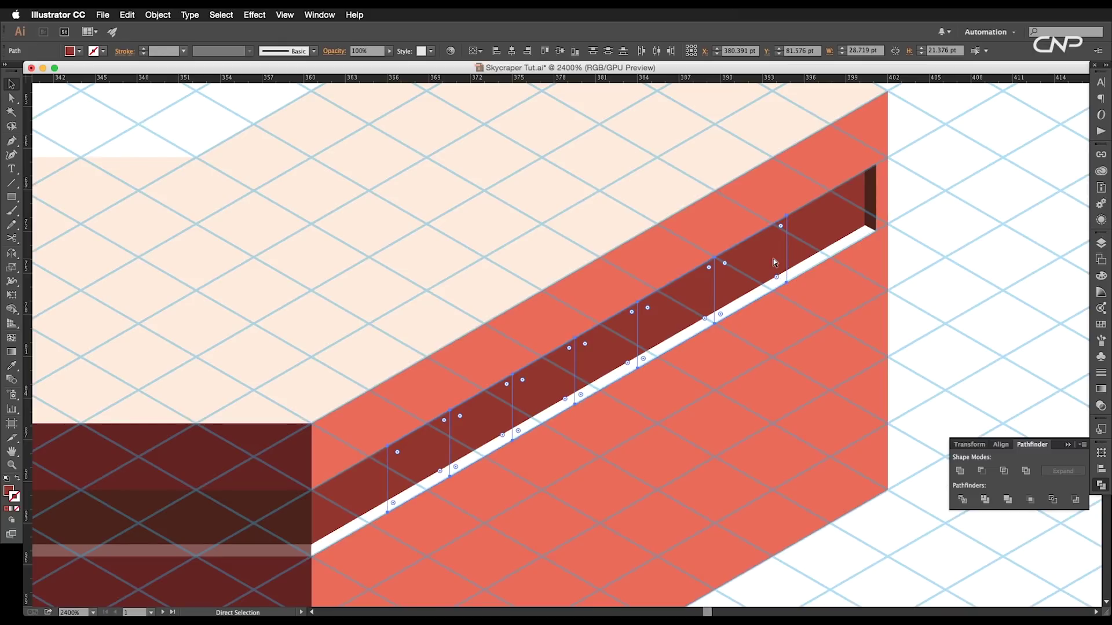
key("a")
scroll(773, 261, "left", 1)
key("v")
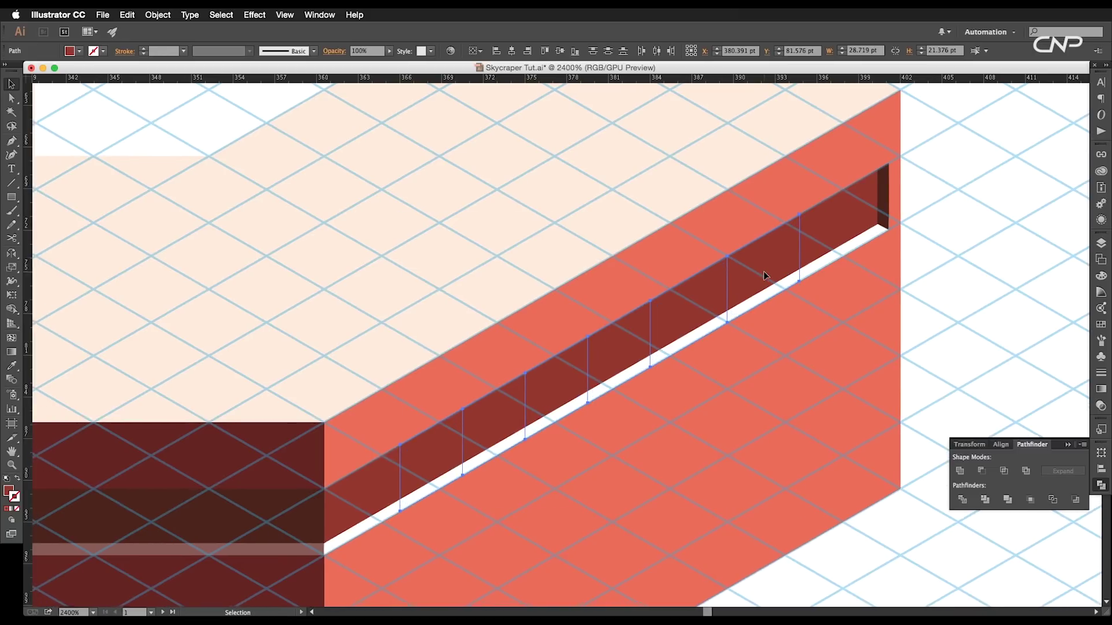
Step: Fill the right wall's panes with a mix of peach, terracotta, salmon and brick red sampled from the color palette
scroll(763, 271, "down", 2)
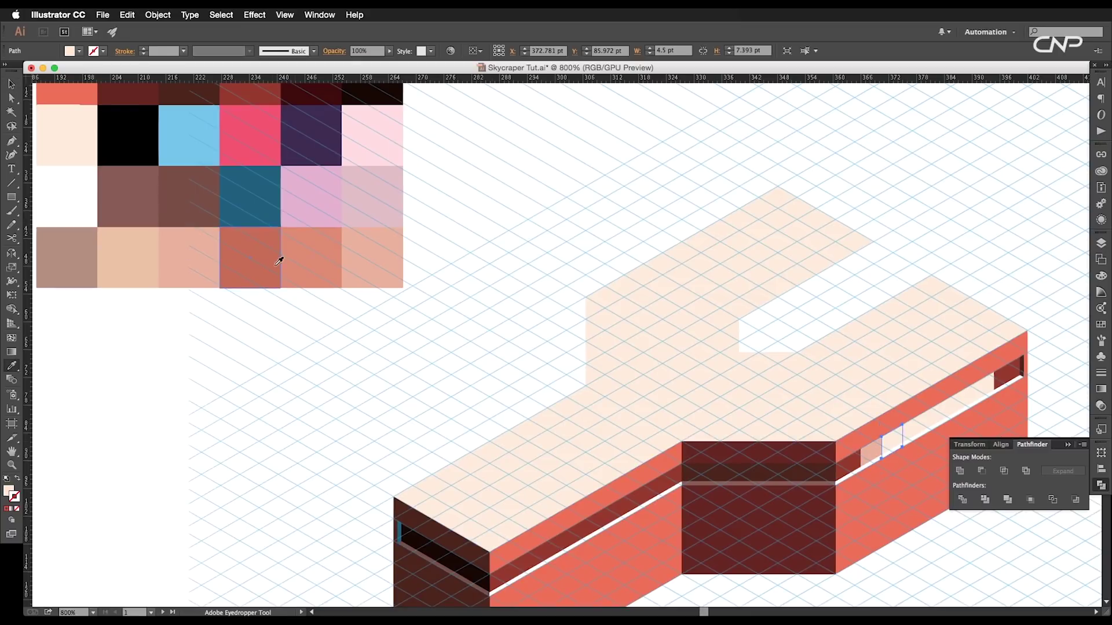
left_click(278, 261)
key("v")
left_click(350, 261)
key("v")
left_click(933, 417)
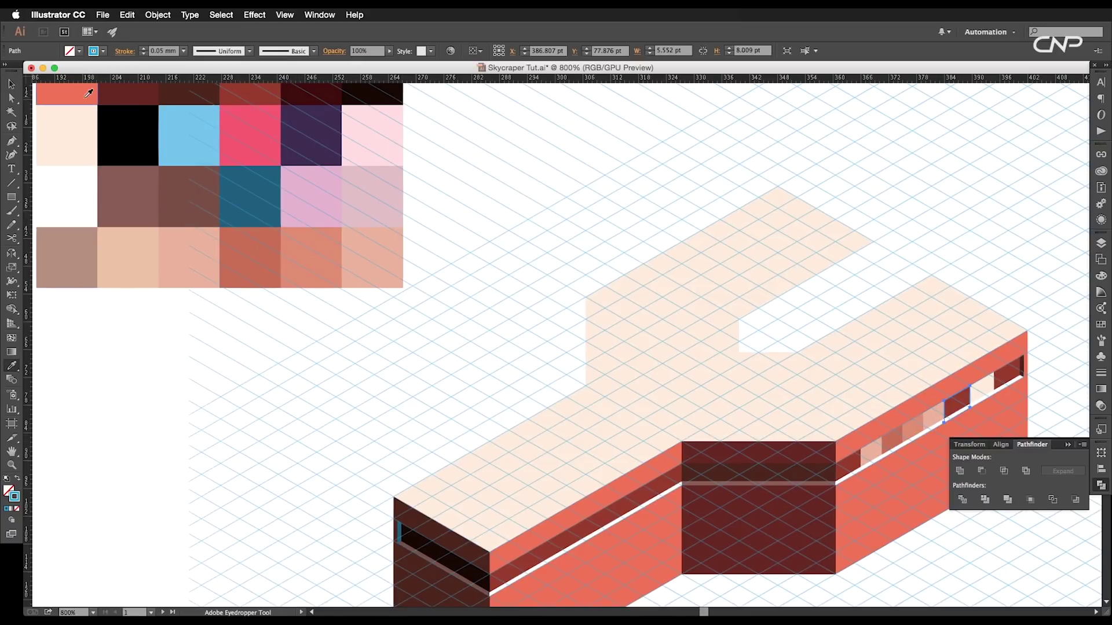
left_click(237, 93)
key("v")
left_click(988, 391)
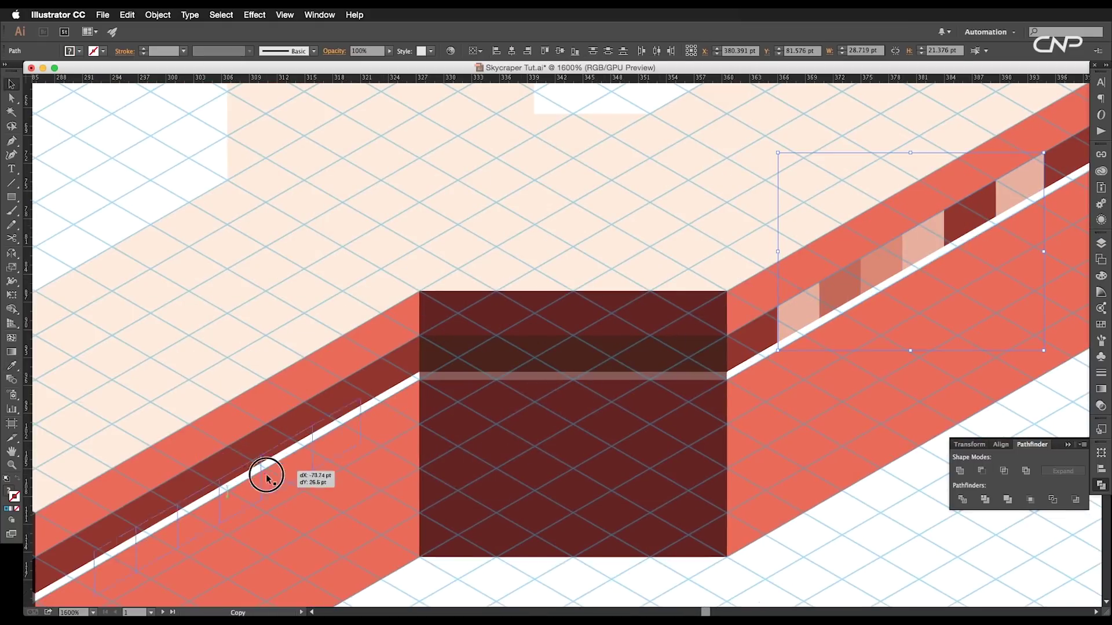
Step: Copy the set of colored panes onto the left coral wall's stripe and align it along the slope
left_click_drag(266, 472, 236, 488)
scroll(372, 372, "left", 5)
left_click_drag(429, 348, 523, 292)
scroll(347, 371, "down", 2)
Step: Vary the left wall's pane colors, refilling the third pane with brick red
left_click(477, 434)
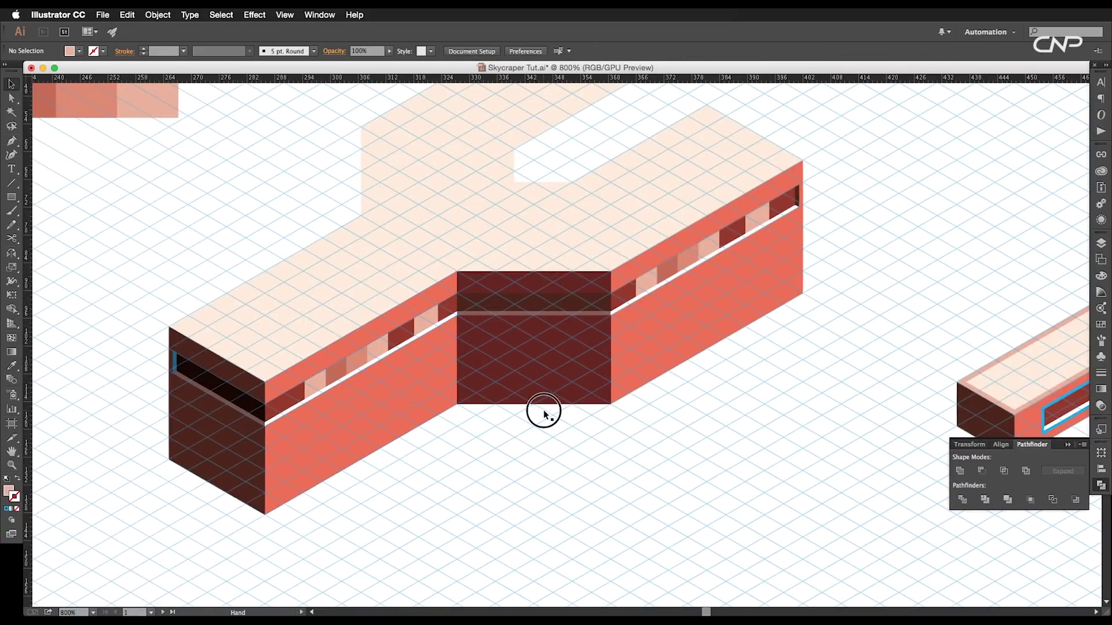
left_click_drag(543, 413, 552, 424)
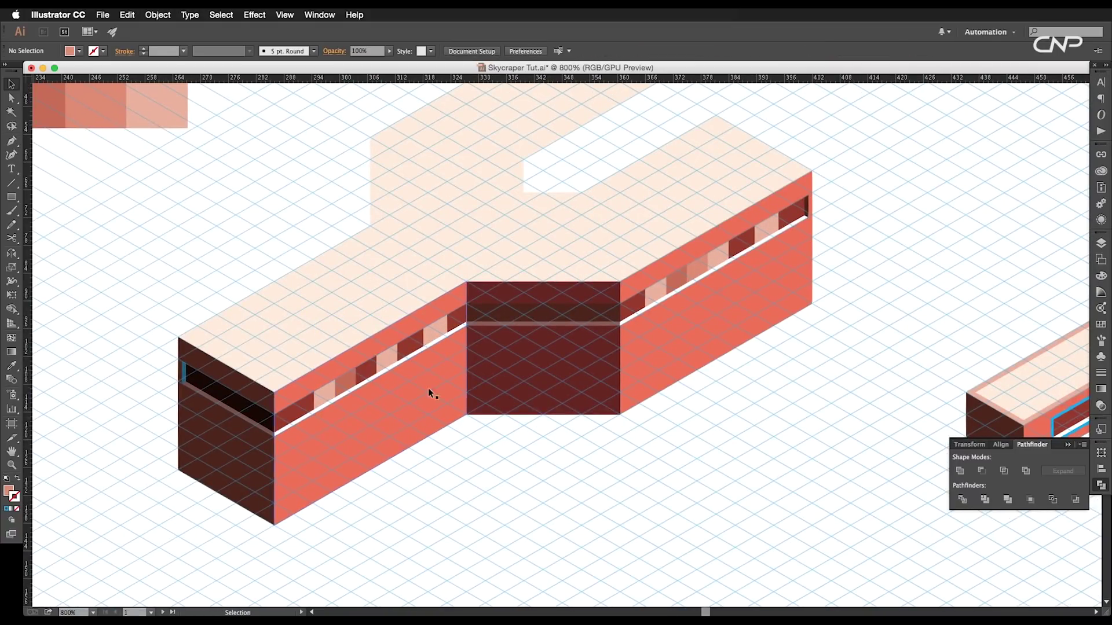
scroll(496, 432, "down", 1)
Step: Move the cream roof aside, duplicate all window stripes downward as a second row on every wall, and put the roof back
left_click_drag(510, 304, 627, 90)
left_click_drag(782, 211, 213, 555)
left_click(366, 444, "shift")
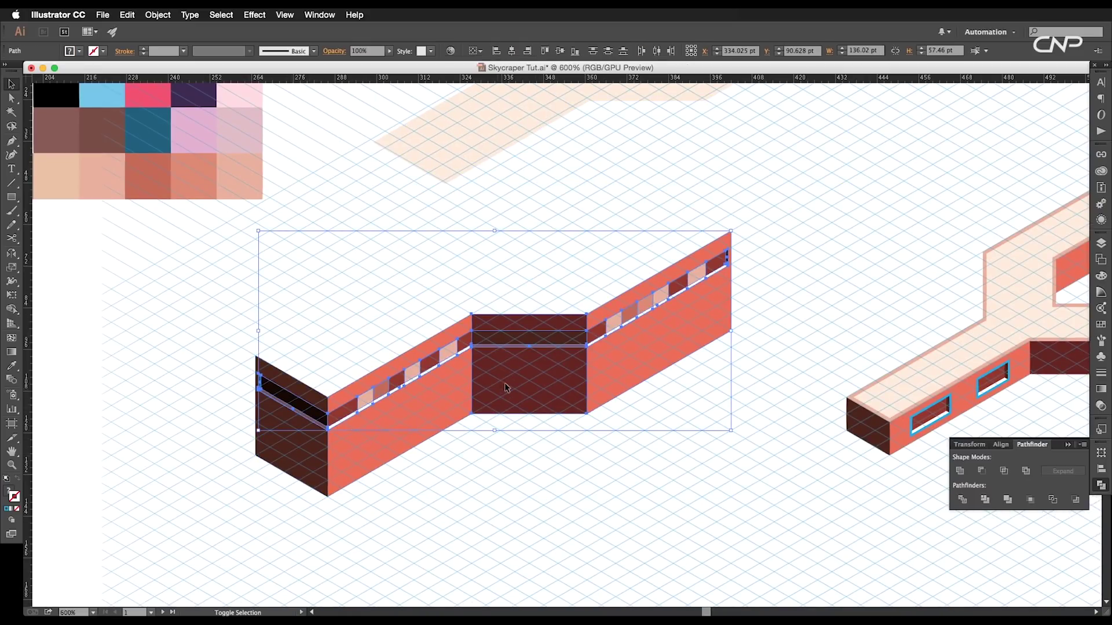
left_click(615, 364, "shift")
left_click_drag(636, 316, 668, 456)
key("super+z")
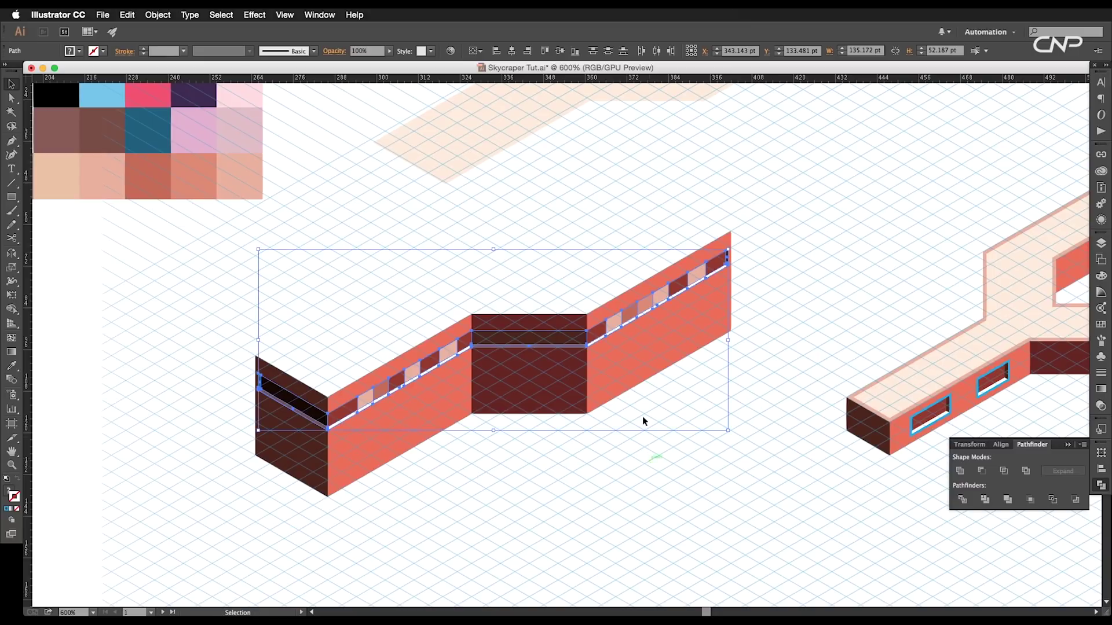
key("v")
left_click_drag(603, 334, 603, 380)
left_click(753, 300)
scroll(747, 347, "up", 3)
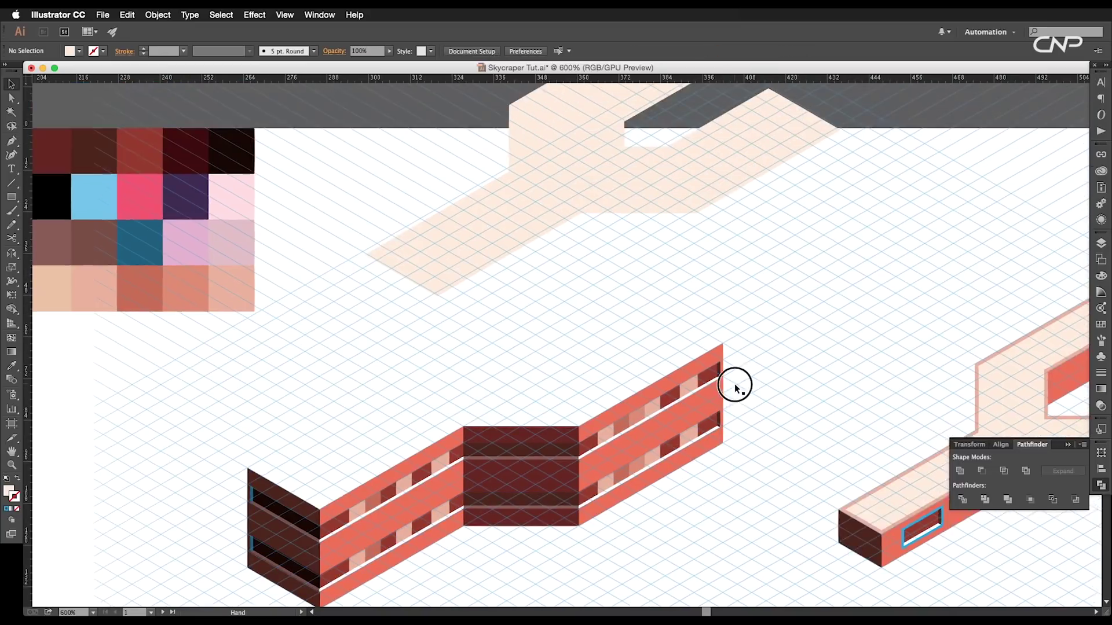
left_click_drag(642, 215, 523, 431)
Step: Copy the right coral wall and its paned stripe onto the rear wing, arranging the stripe behind the cream roof
left_click(554, 345)
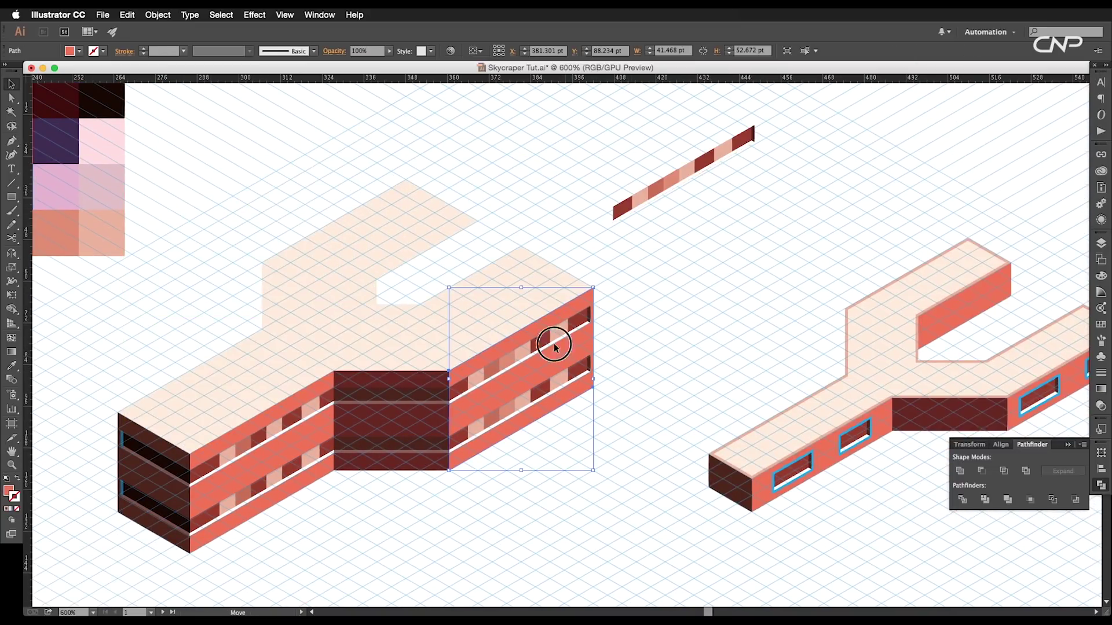
left_click_drag(555, 348, 451, 289)
left_click_drag(734, 152, 463, 261)
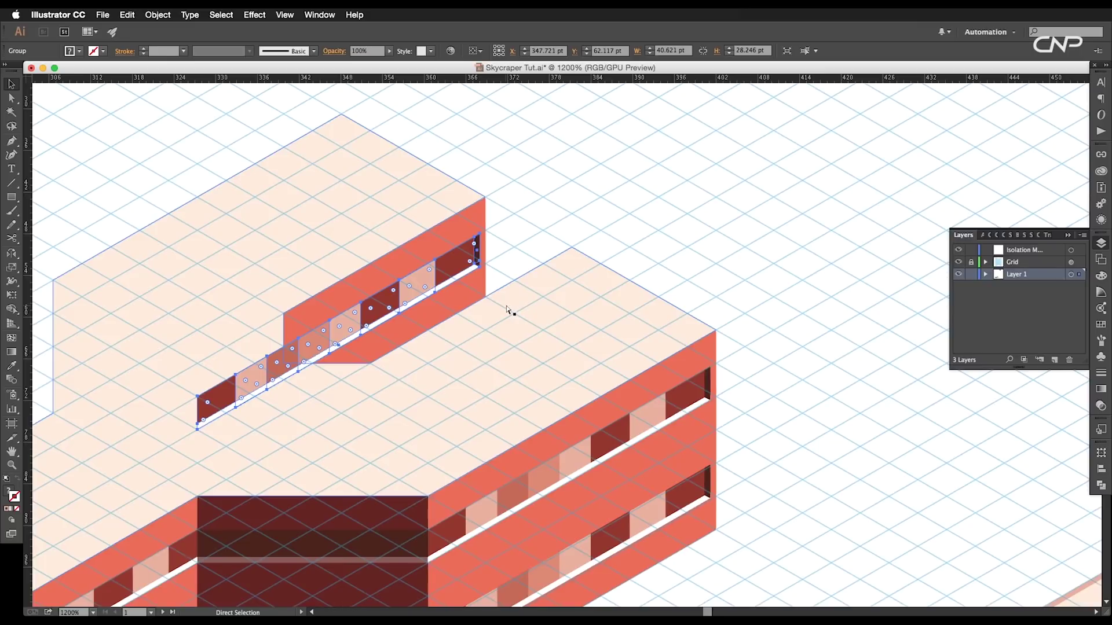
key("super+bracketleft")
key("super+bracketleft")
key("super+bracketright")
key("v")
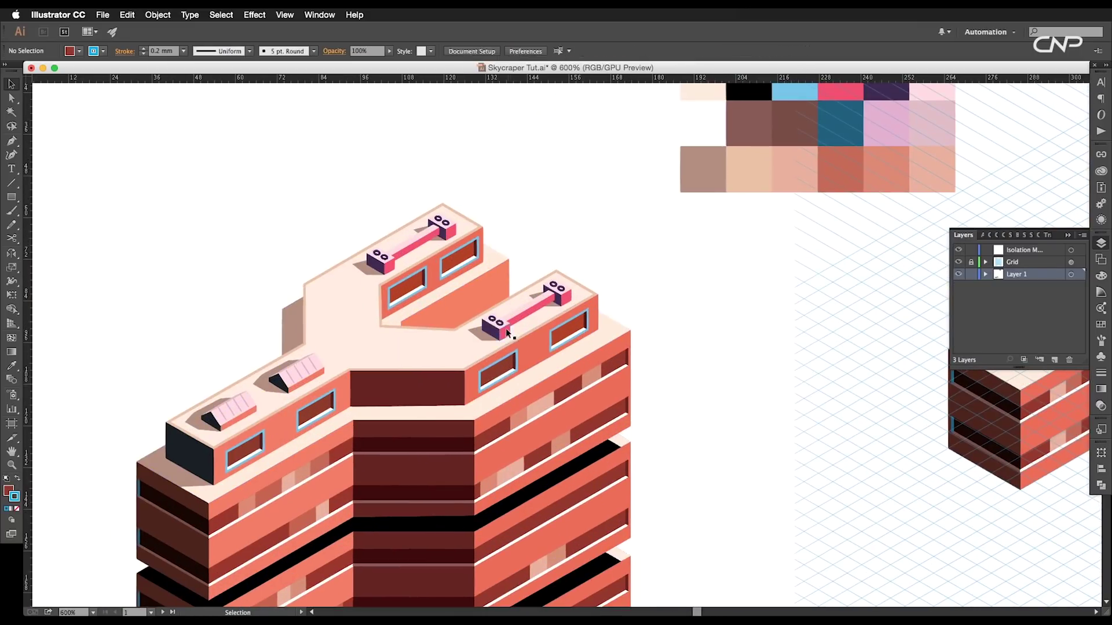
Step: Draw a brick-red rectangle about 5.1 × 2.7 pt without stroke on the roof's right wing, following the reference rooftop unit
left_click(506, 331)
scroll(510, 334, "up", 2)
left_click_drag(480, 278, 518, 342)
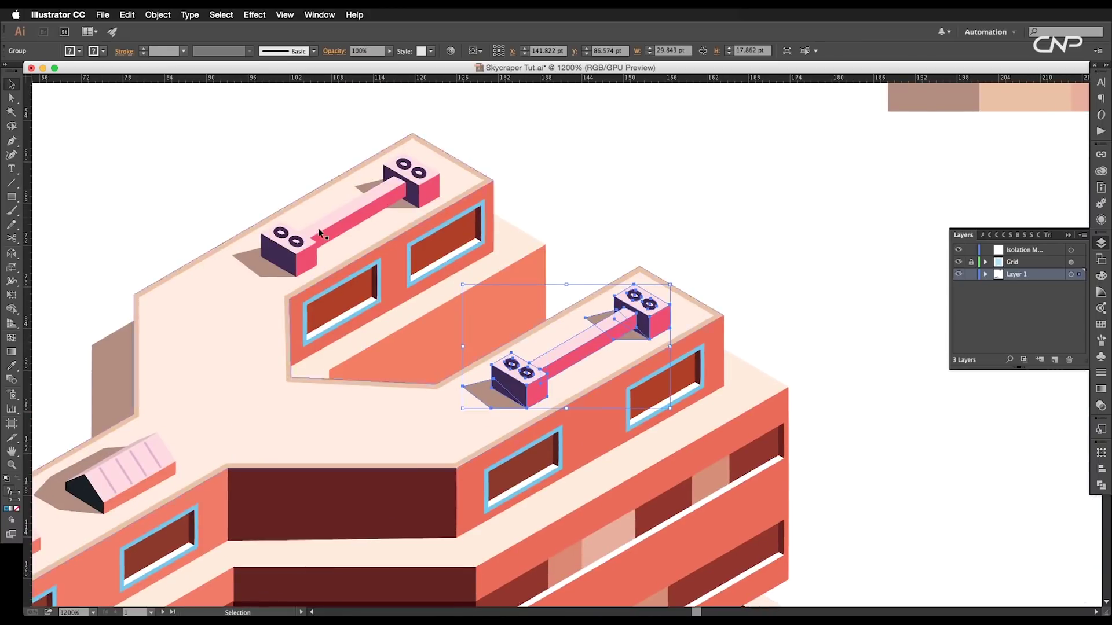
left_click_drag(1012, 406, 473, 396)
scroll(780, 420, "down", 2)
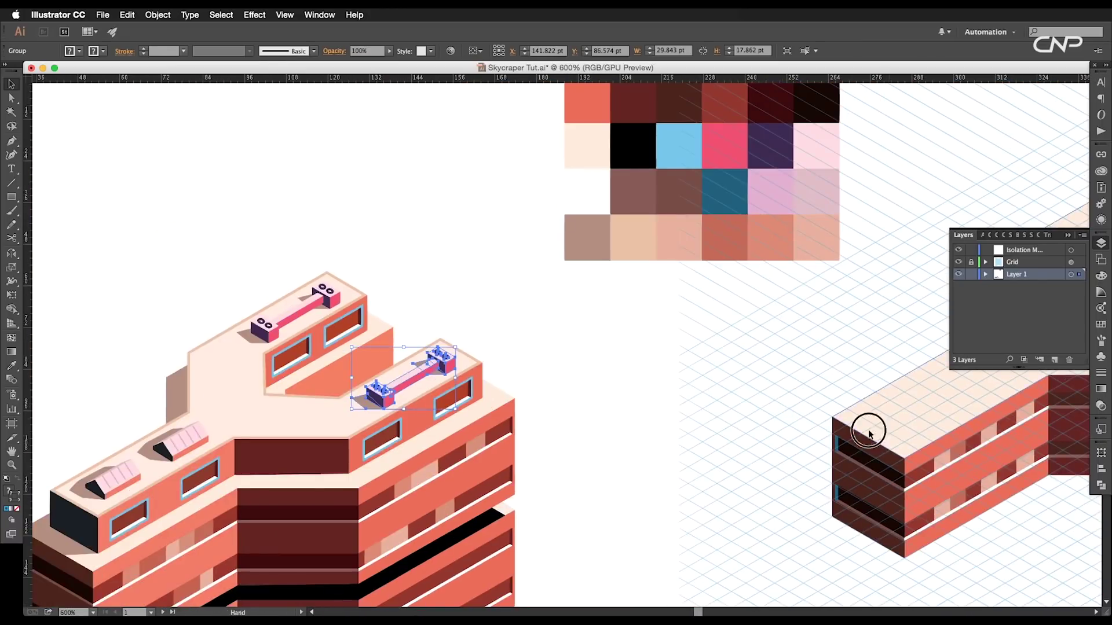
left_click_drag(517, 341, 589, 384)
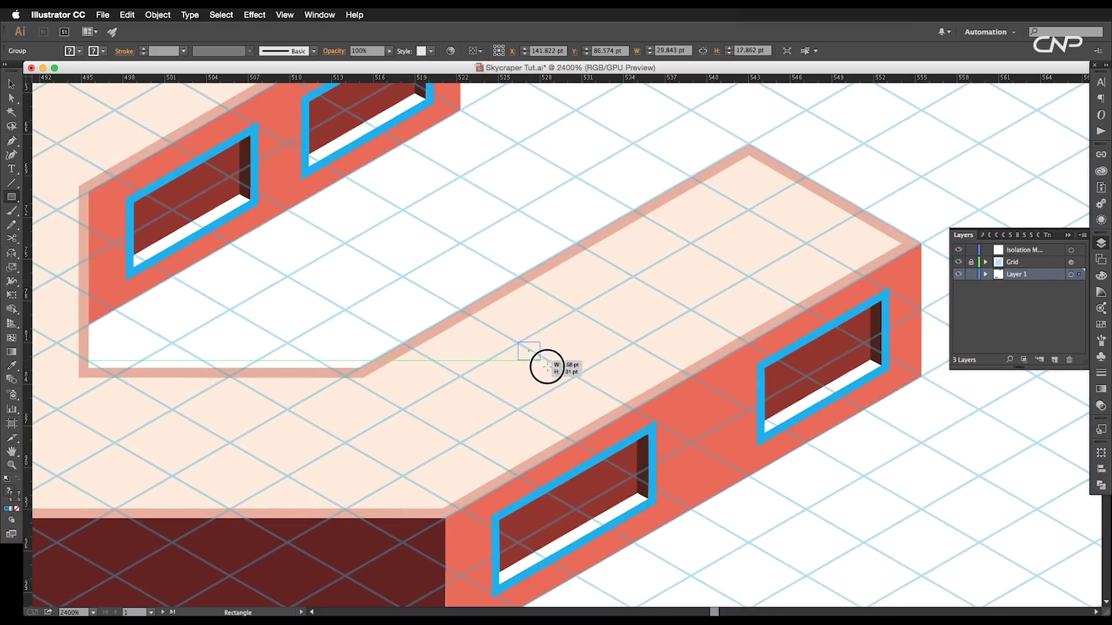
left_click(105, 51)
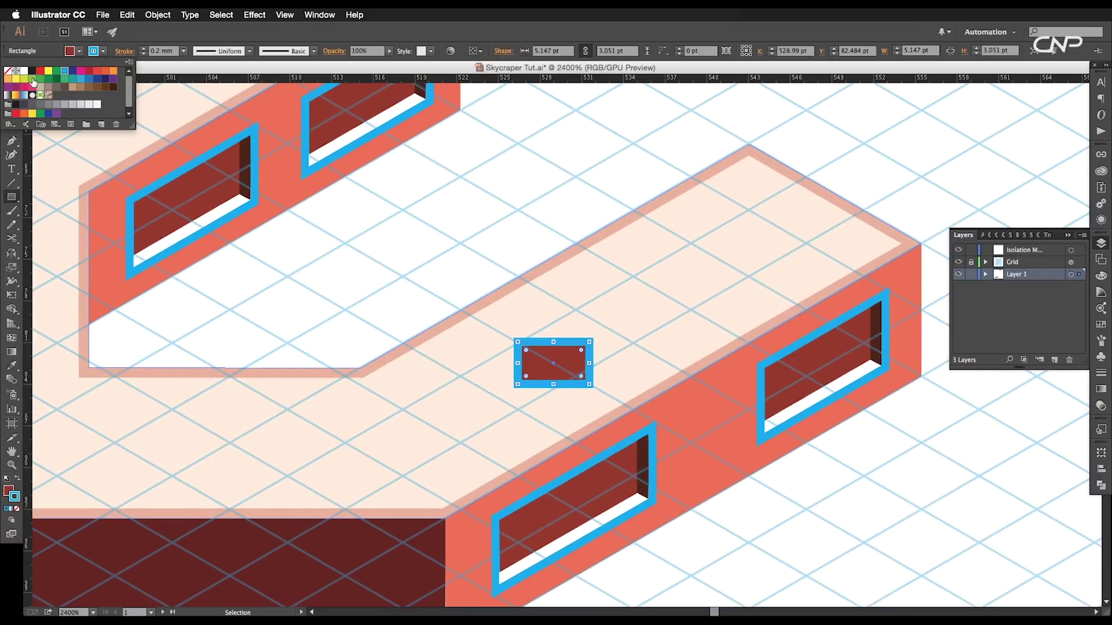
left_click(9, 71)
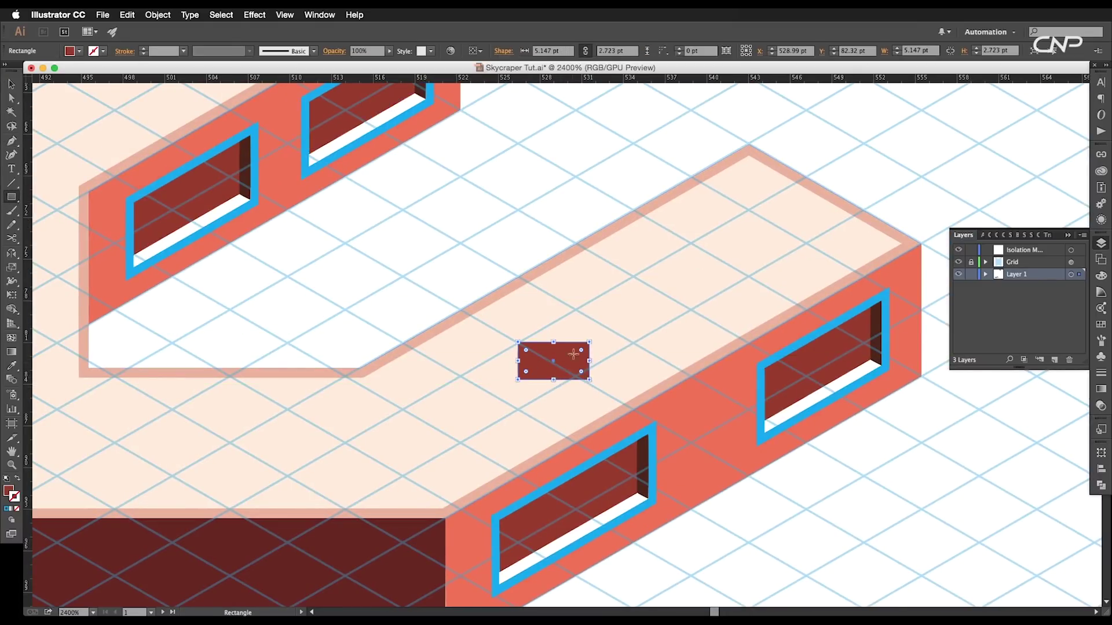
Step: Rotate the rectangle onto the grid slope and shift its corner points so it becomes a box's front-left face with vertical sides
key("r")
left_click_drag(593, 346, 603, 365)
left_click_drag(715, 278, 771, 290)
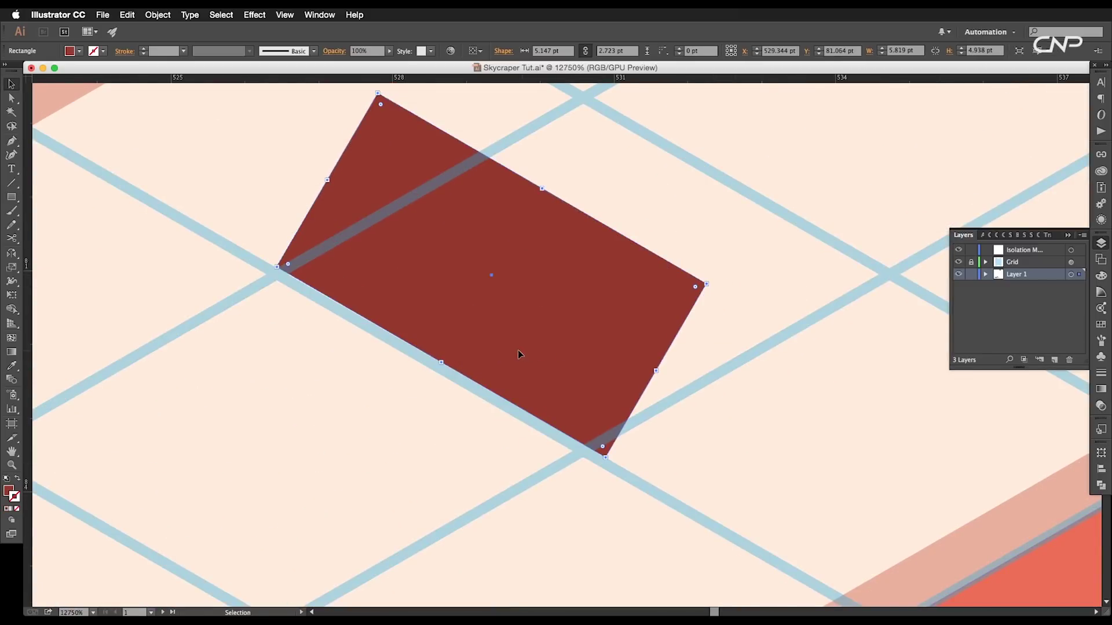
key("Left")
key("a")
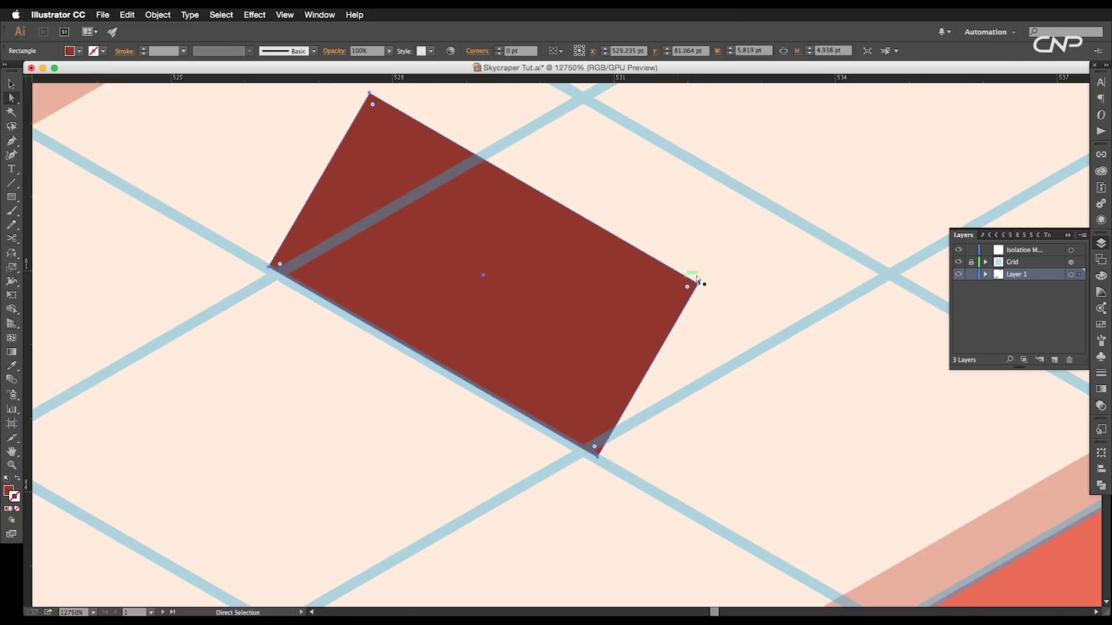
left_click(698, 283)
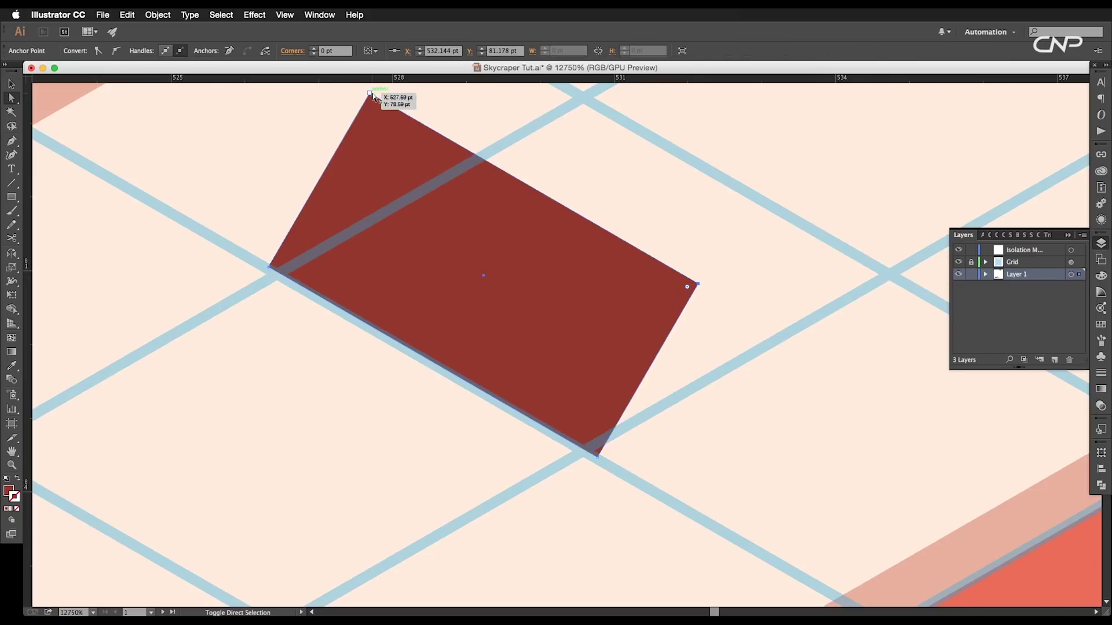
left_click(355, 144)
mouse_move(355, 145)
left_mouse_down()
mouse_move(589, 284)
mouse_move(492, 240)
left_mouse_up()
mouse_move(797, 432)
left_mouse_down()
mouse_move(625, 380)
mouse_move(648, 486)
mouse_move(682, 494)
mouse_move(685, 461)
mouse_move(668, 431)
mouse_move(660, 446)
left_mouse_up()
Step: Add a second brick-red face adjoining the first, with its outer edge raised along the grid slope as the box's right side
key("super+minus")
key("m")
key("a")
left_click(682, 494)
left_click_drag(617, 382, 658, 409)
Step: Close the box with a Pen-drawn top face and color the faces dark purple, pink and light pink from the palette
key("p")
left_click(462, 291)
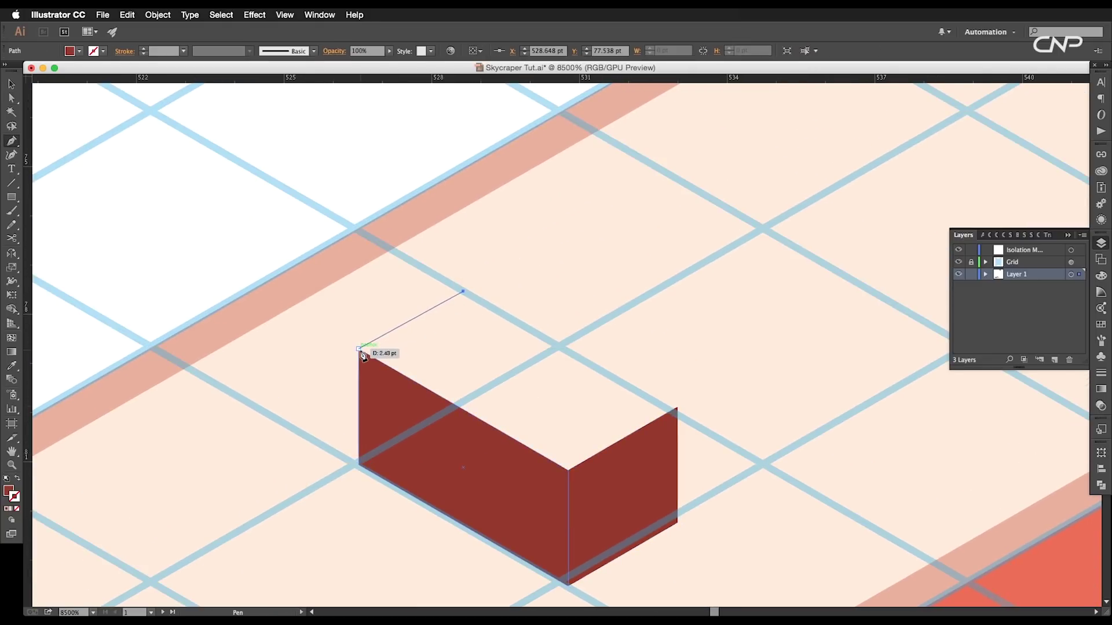
left_click(359, 349)
left_click(568, 471)
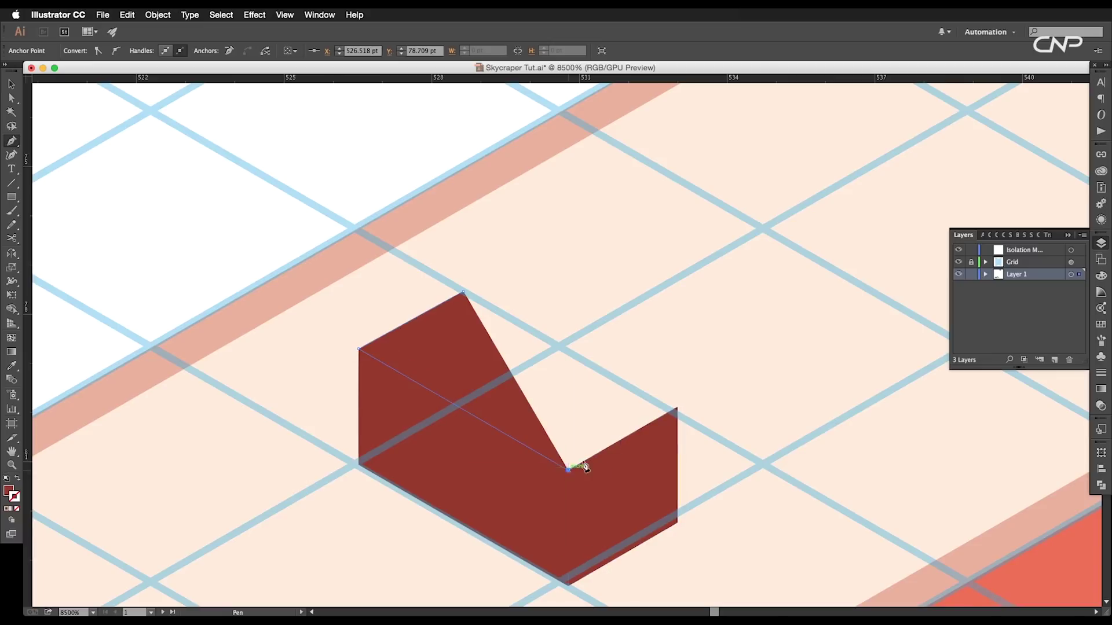
left_click(677, 407)
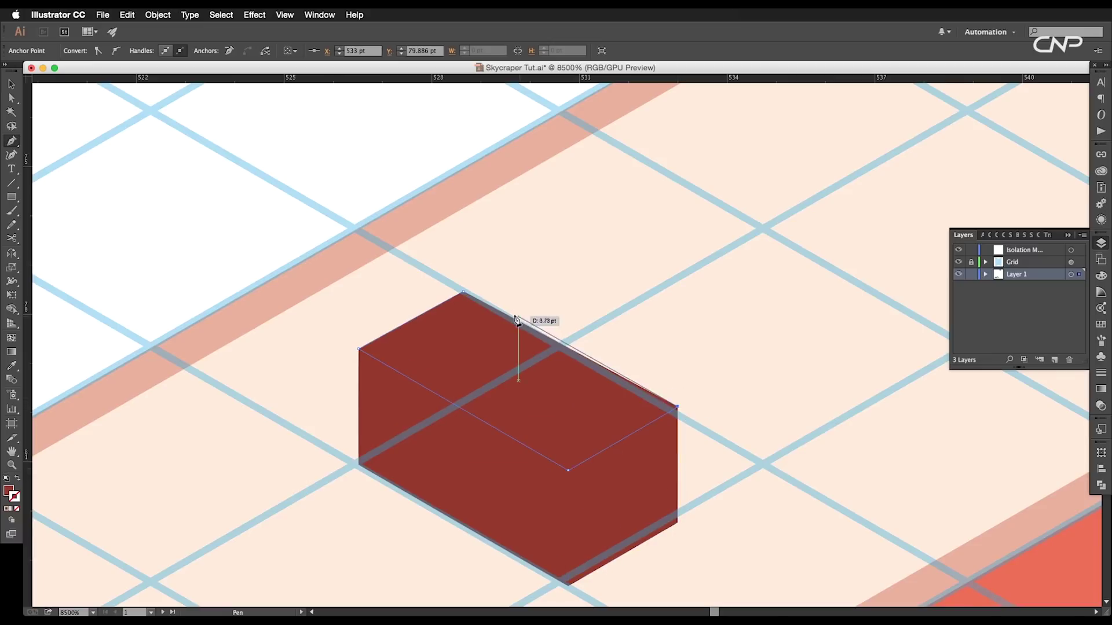
left_click(463, 291)
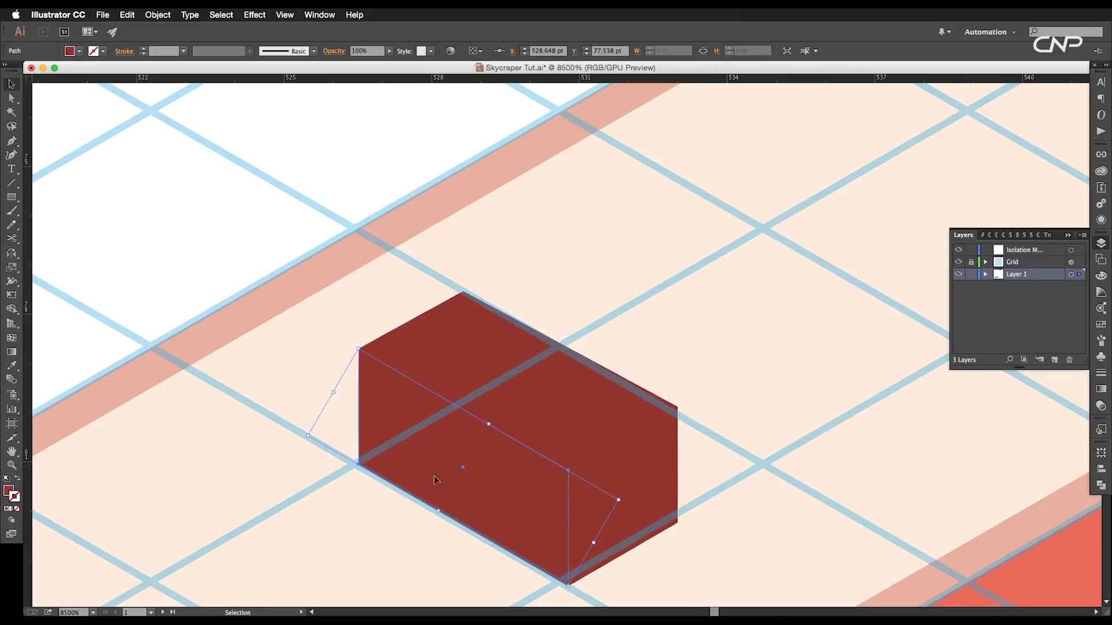
left_click(389, 287)
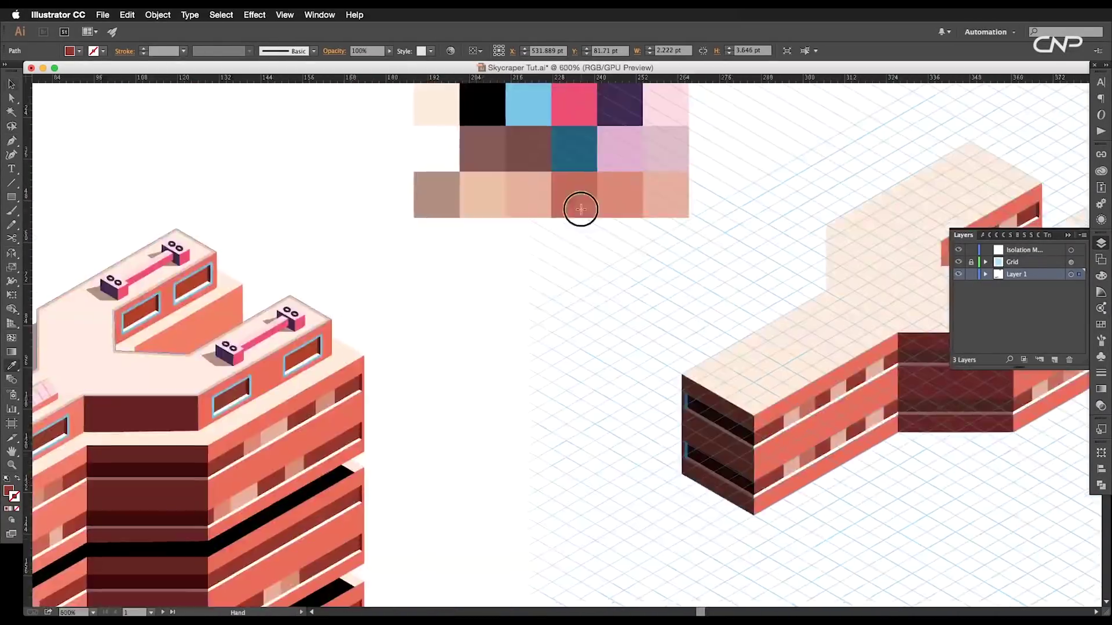
scroll(581, 206, "up", 3)
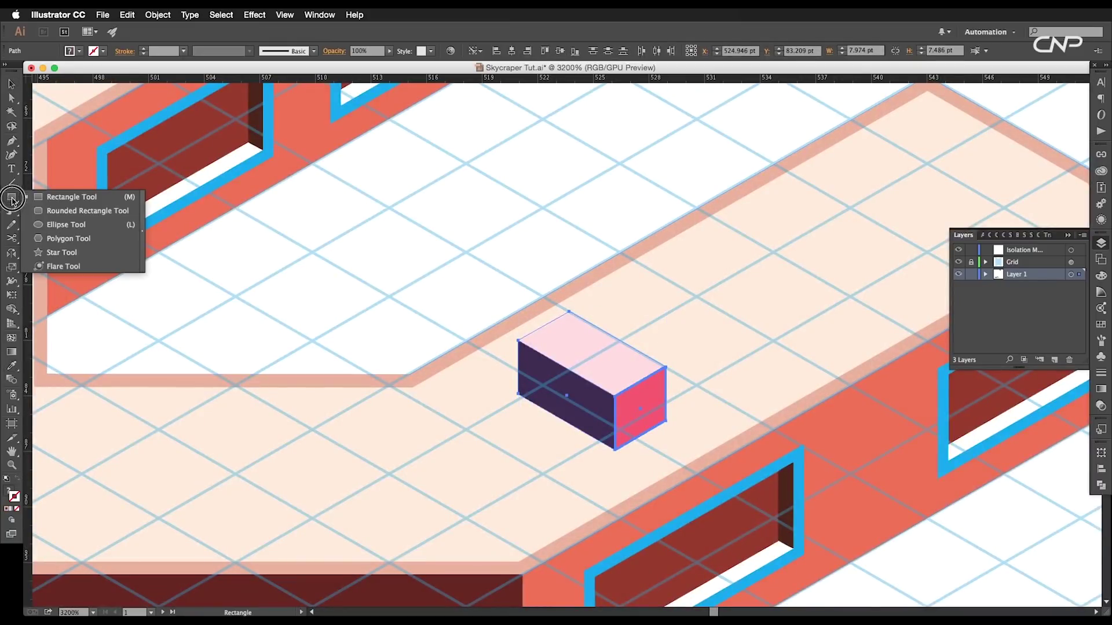
Step: Draw a small ellipse on the box top, give it no fill and a 0.2 mm dark purple stroke, and tilt it along the slope
left_click(44, 229)
left_click_drag(727, 325, 570, 349)
key("v")
key("i")
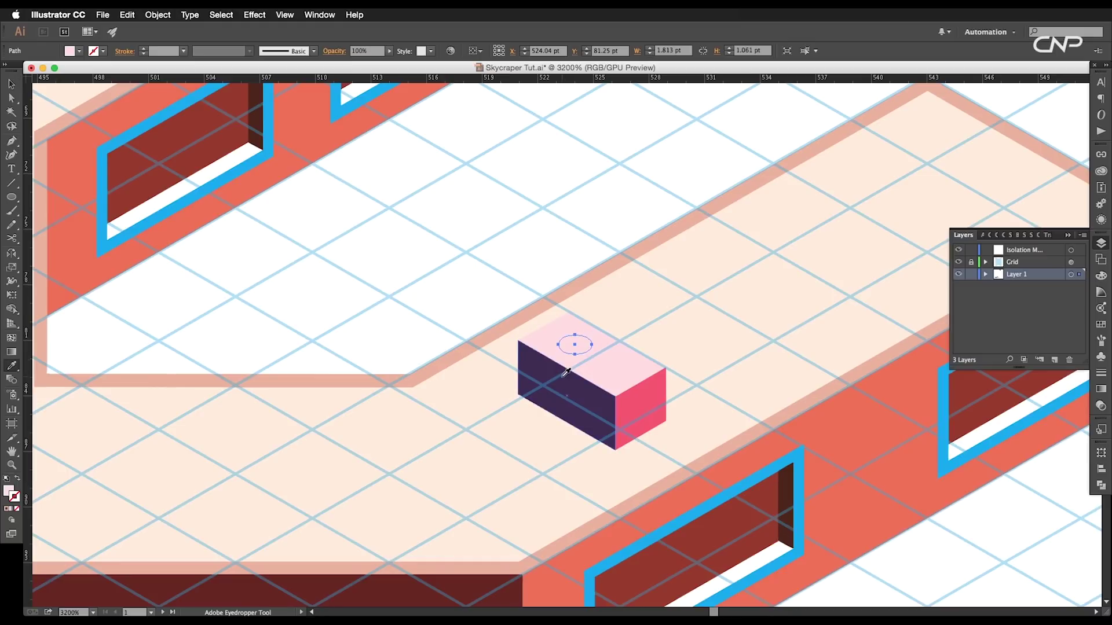
left_click(547, 389)
left_click(18, 481)
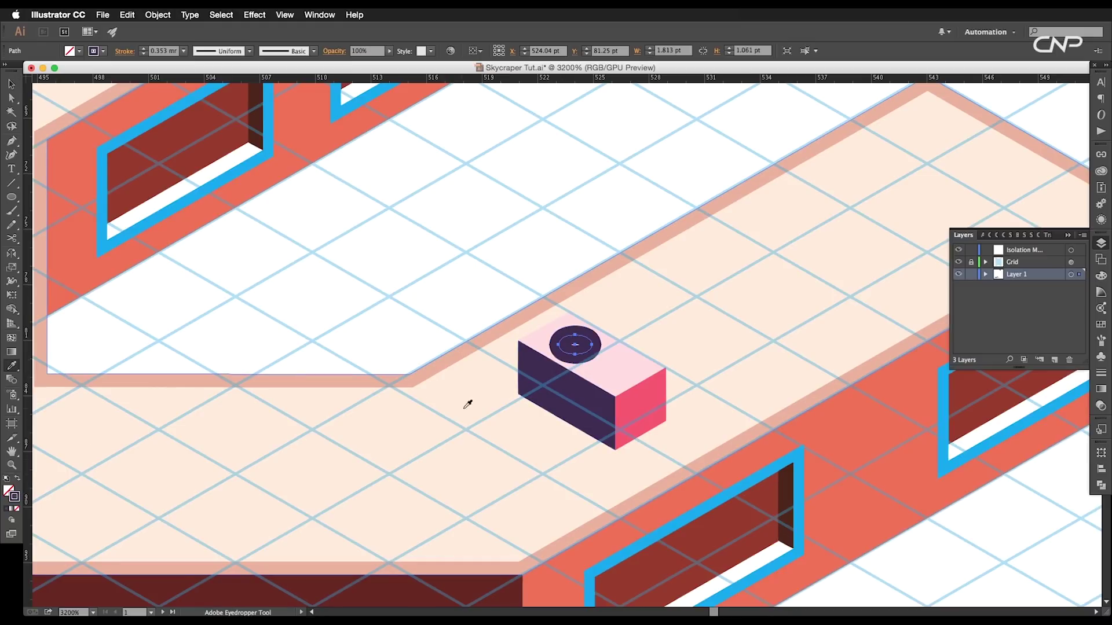
key("super+equal")
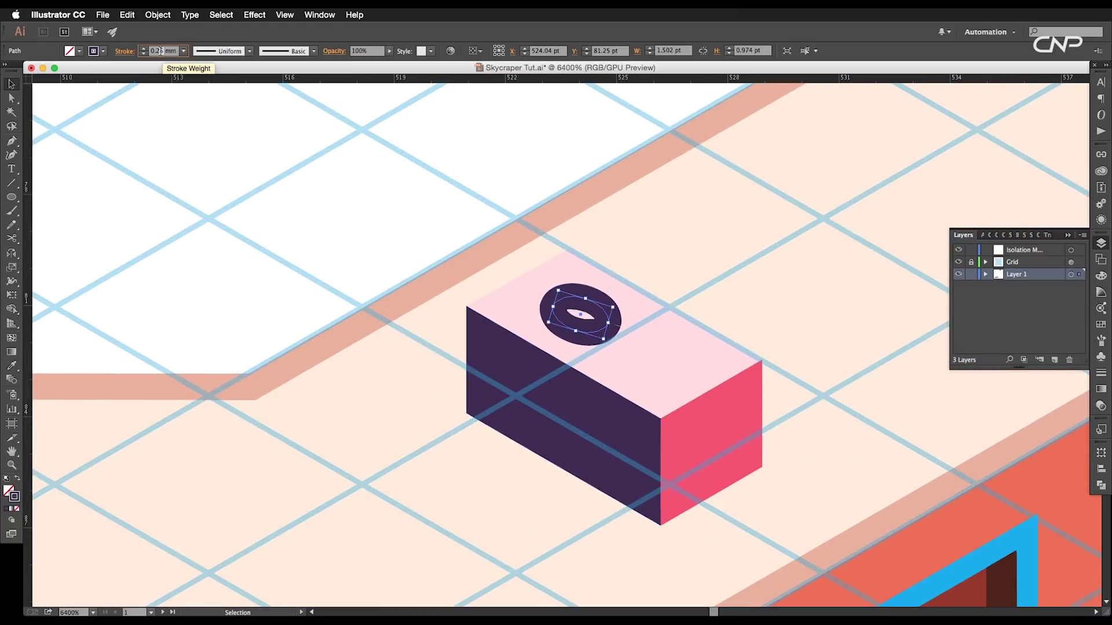
key("super+minus")
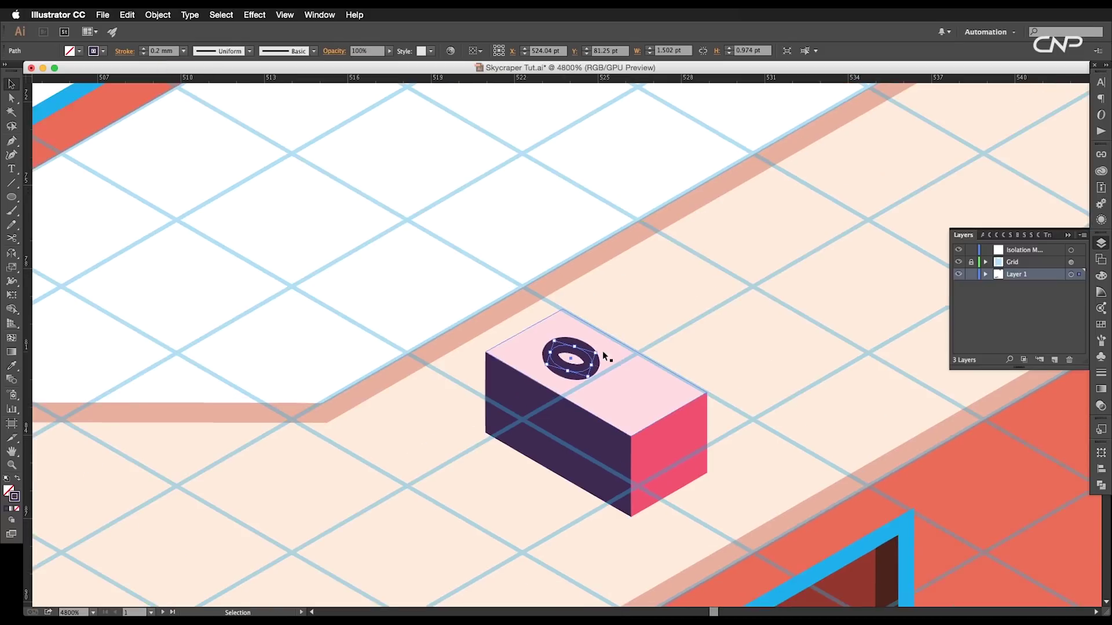
Step: Duplicate the ring beside itself on the box top and copy the complete box to the far end of the wing
left_click_drag(586, 375, 641, 405)
key("super+minus")
key("super+minus")
left_click(567, 380, "shift")
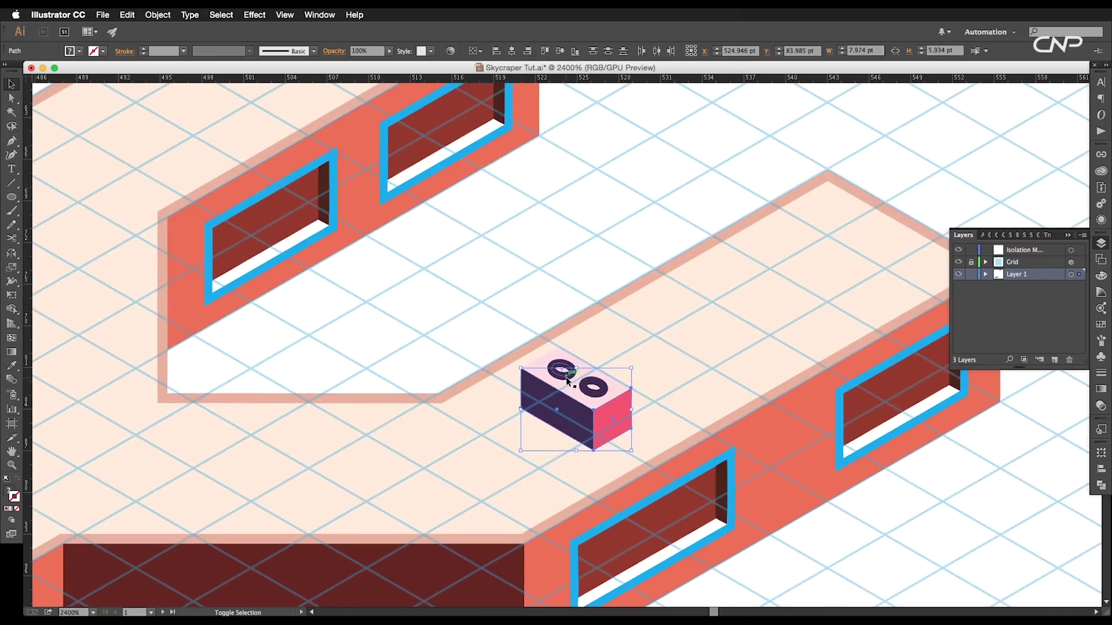
left_click_drag(603, 412, 857, 279)
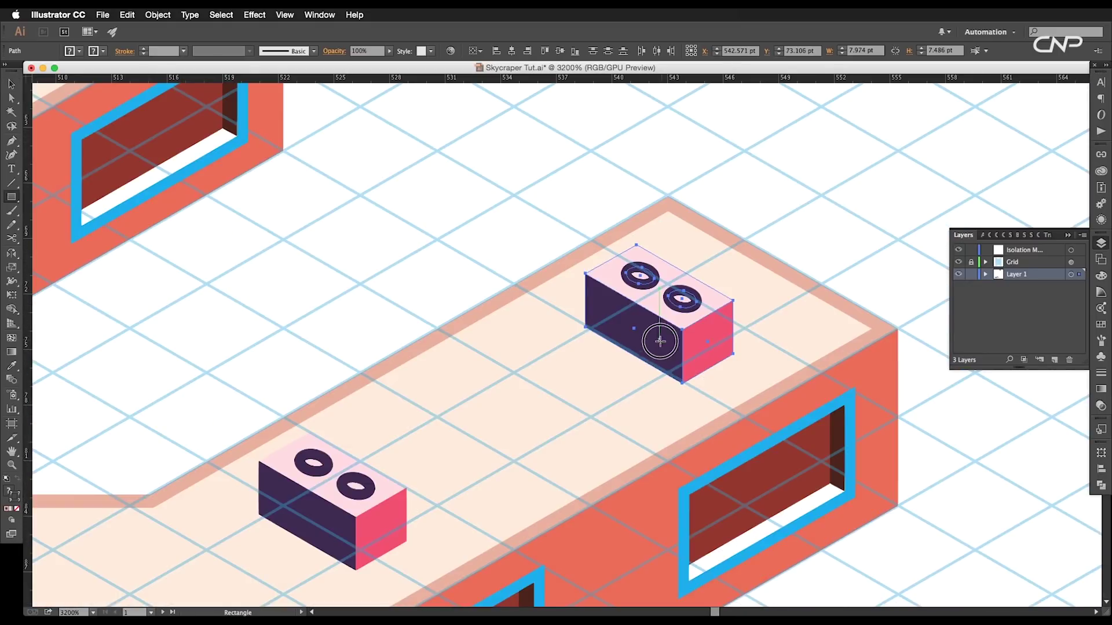
Step: Draw a pink strip from the near box to the far box, slanted along the grid as the duct's side face
left_click_drag(659, 341, 646, 361)
left_click_drag(467, 381, 314, 368)
left_click_drag(314, 351, 387, 506)
left_click(535, 416)
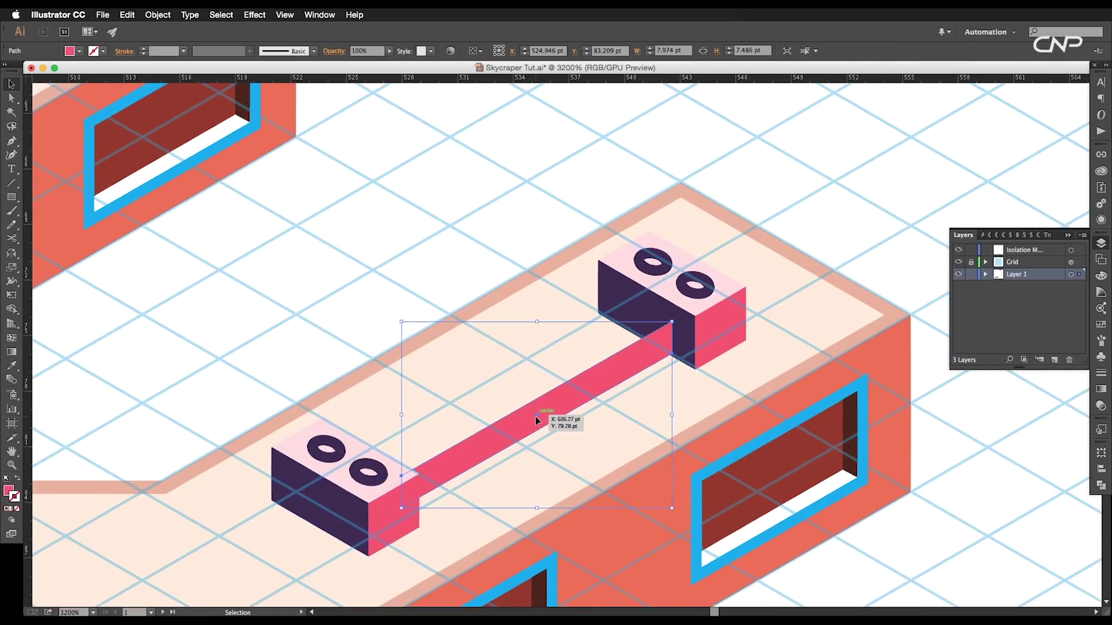
Step: Duplicate the duct strip upward, shift its far corner points back to form the duct's top face, and fill it light pink
left_click_drag(535, 415, 547, 385)
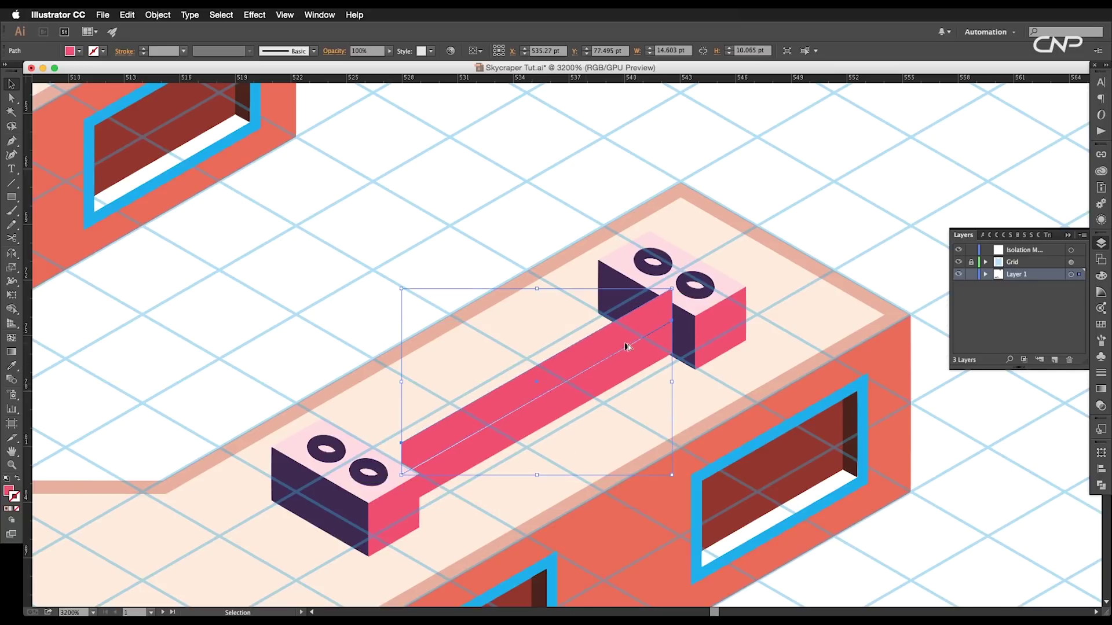
scroll(643, 335, "up", 2)
left_click_drag(687, 272, 627, 312)
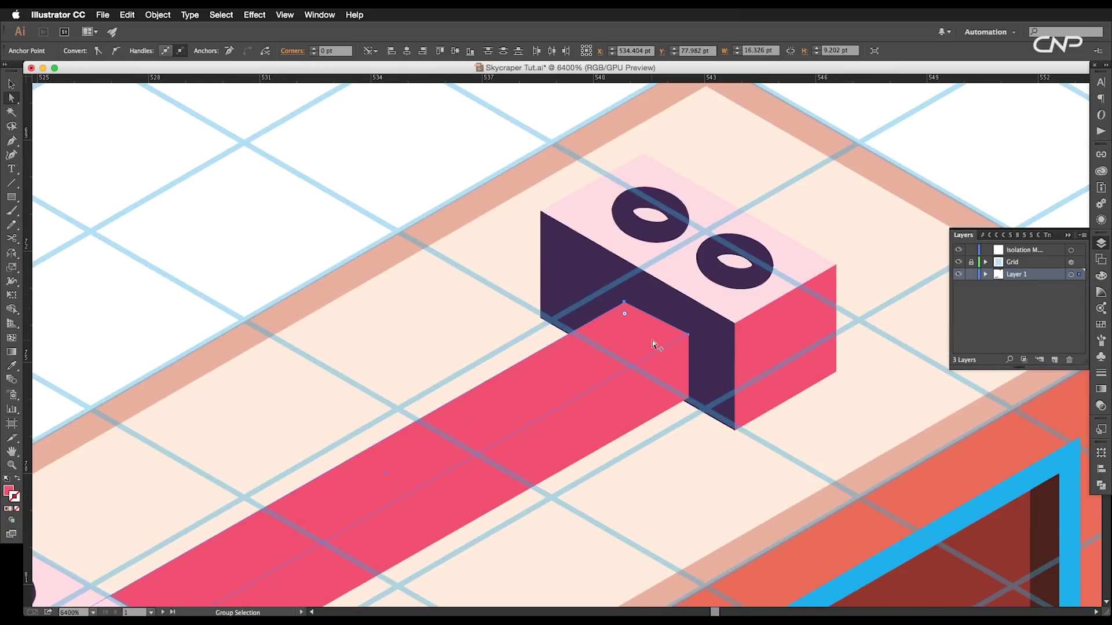
key("super+minus")
key("i")
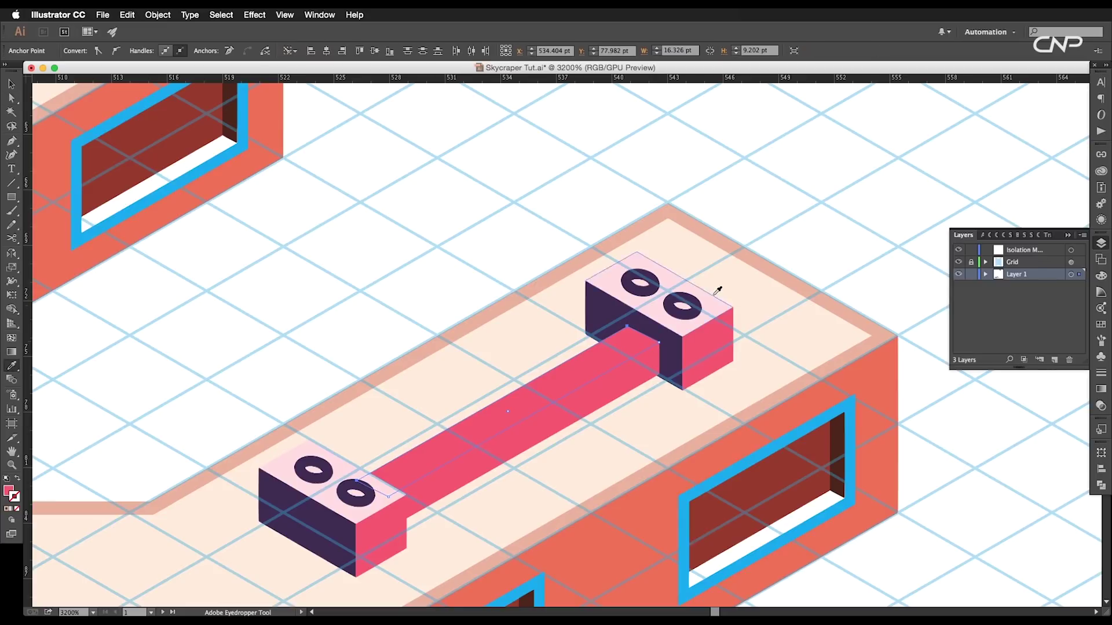
left_click(704, 313)
key("v")
key("super+equal")
key("super+equal")
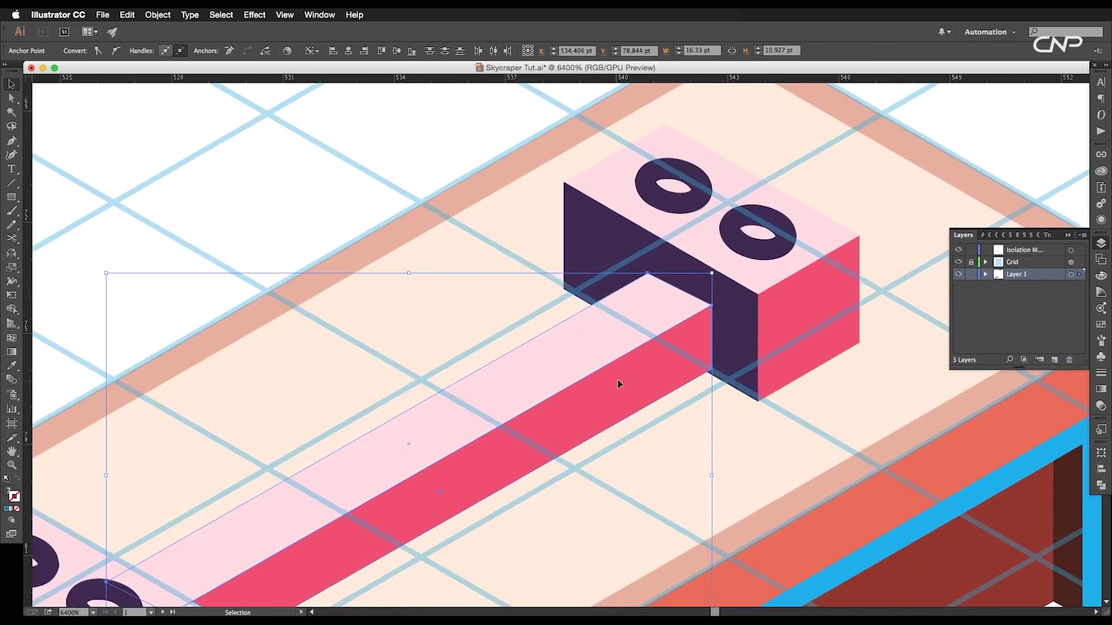
key("super+minus")
Step: Draw a closed shadow shape with the Pen tool on the roof beside the near box
left_click_drag(322, 586, 623, 440)
left_click(623, 440)
left_click(747, 457)
key("p")
left_click(583, 538)
scroll(592, 534, "down", 3)
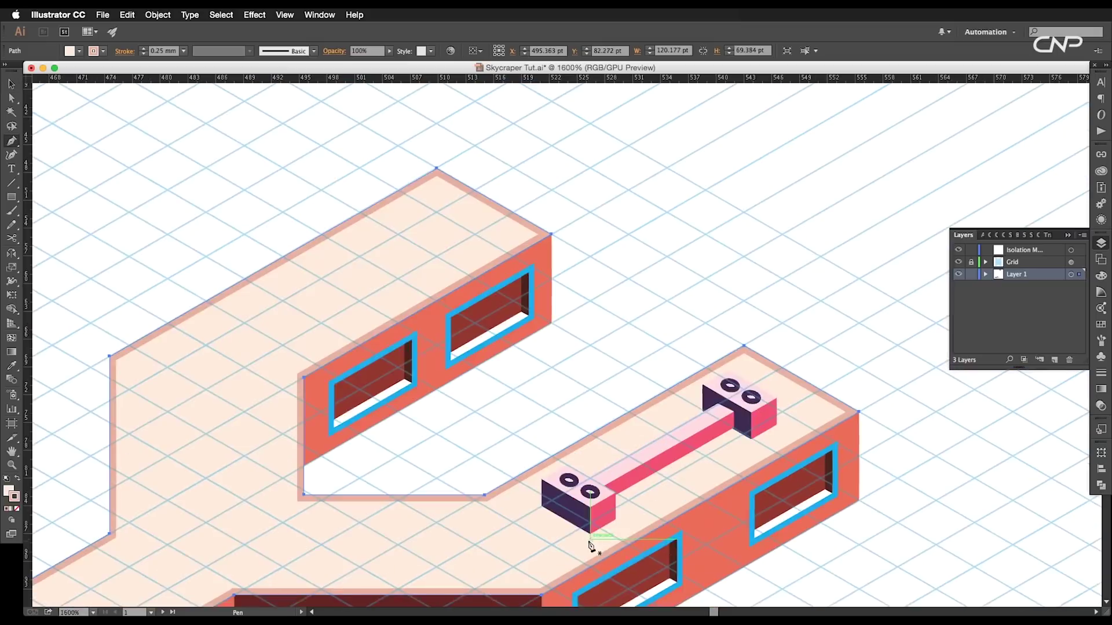
left_click(537, 533)
left_click(504, 514)
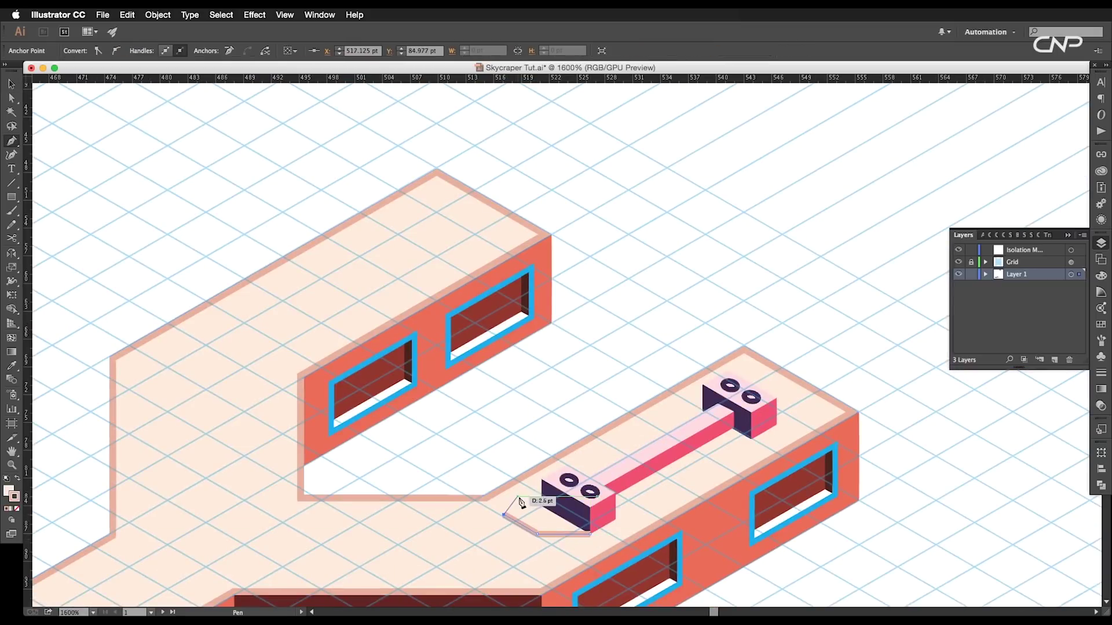
left_click(556, 488)
left_click(589, 533)
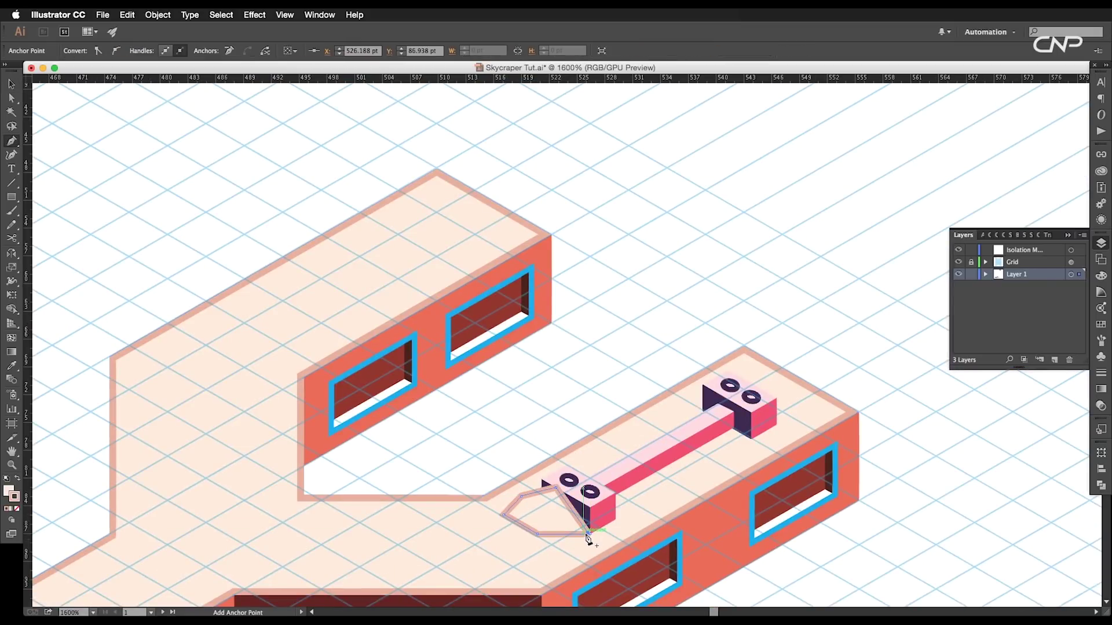
Step: Fill the shadow with the taupe palette swatch, without a stroke, and send it behind the near box
scroll(549, 521, "down", 1)
left_click_drag(377, 349, 584, 487)
scroll(533, 475, "down", 4)
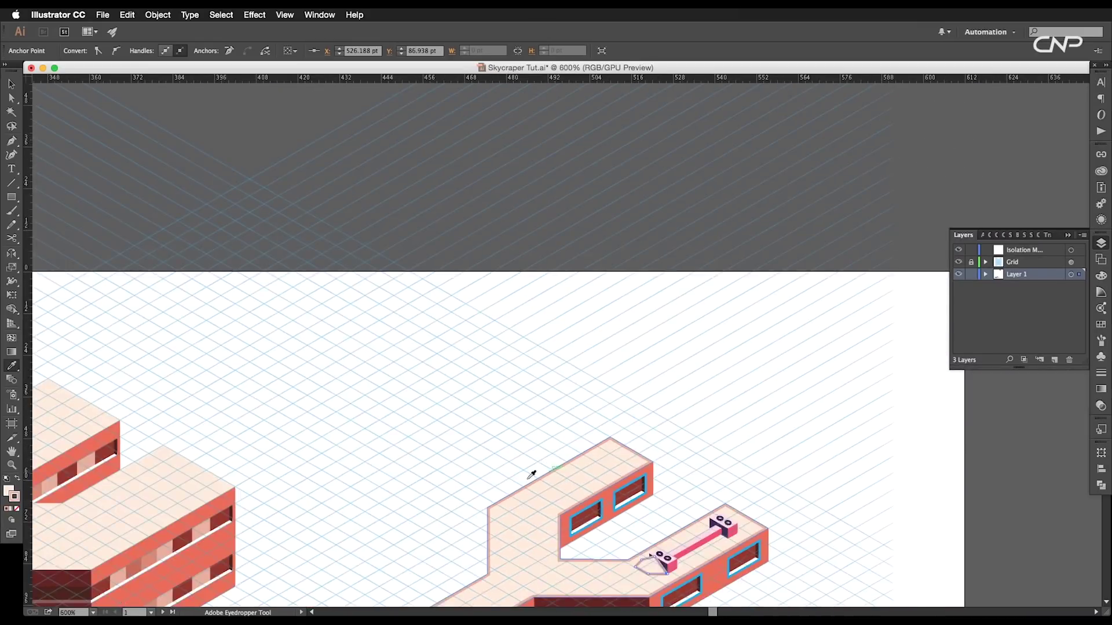
left_click_drag(243, 457, 629, 386)
left_click(432, 362)
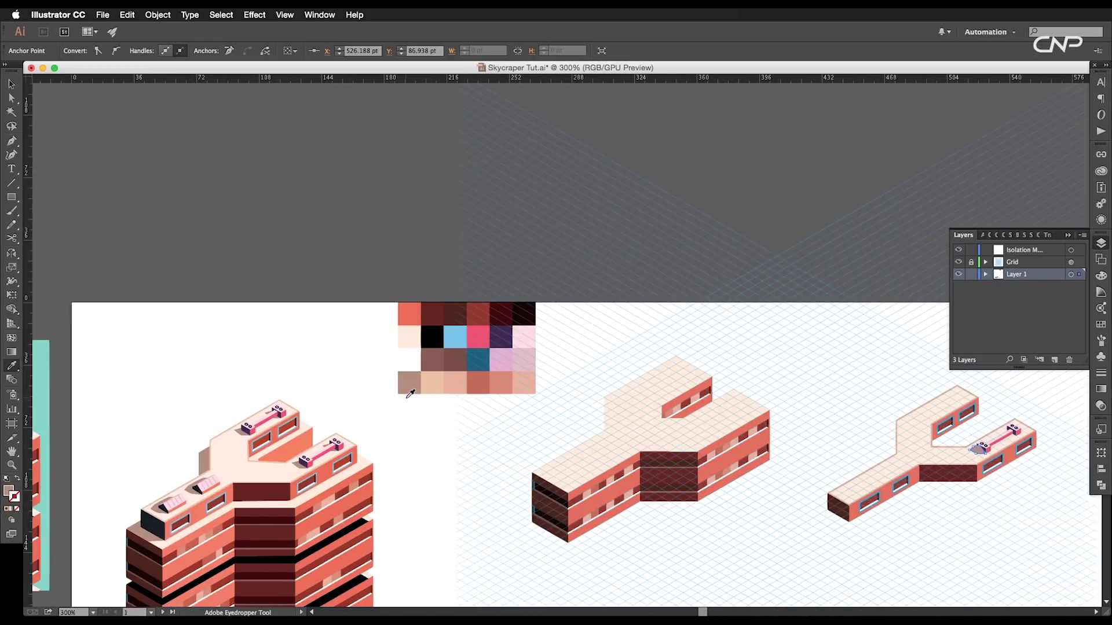
scroll(952, 451, "up", 6)
key("a")
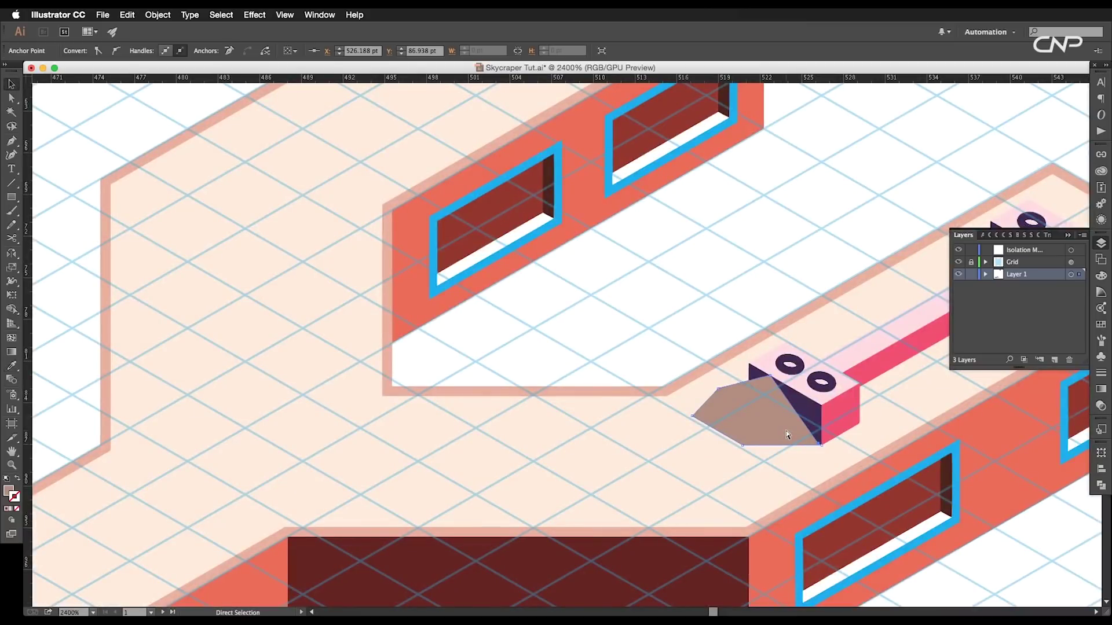
key("super+bracketleft")
Step: Copy the taupe shadow to the far box and place it behind the box and duct
left_click_drag(785, 430, 220, 517)
left_click_drag(131, 527, 421, 384)
left_click(588, 301)
scroll(589, 303, "down", 2)
left_click_drag(573, 397, 846, 453)
scroll(791, 436, "down", 1)
Step: Select both boxes, their rings, the duct and the shadows, and group them as one rooftop unit
scroll(846, 453, "up", 3)
left_click(555, 488)
left_click(506, 486, "shift")
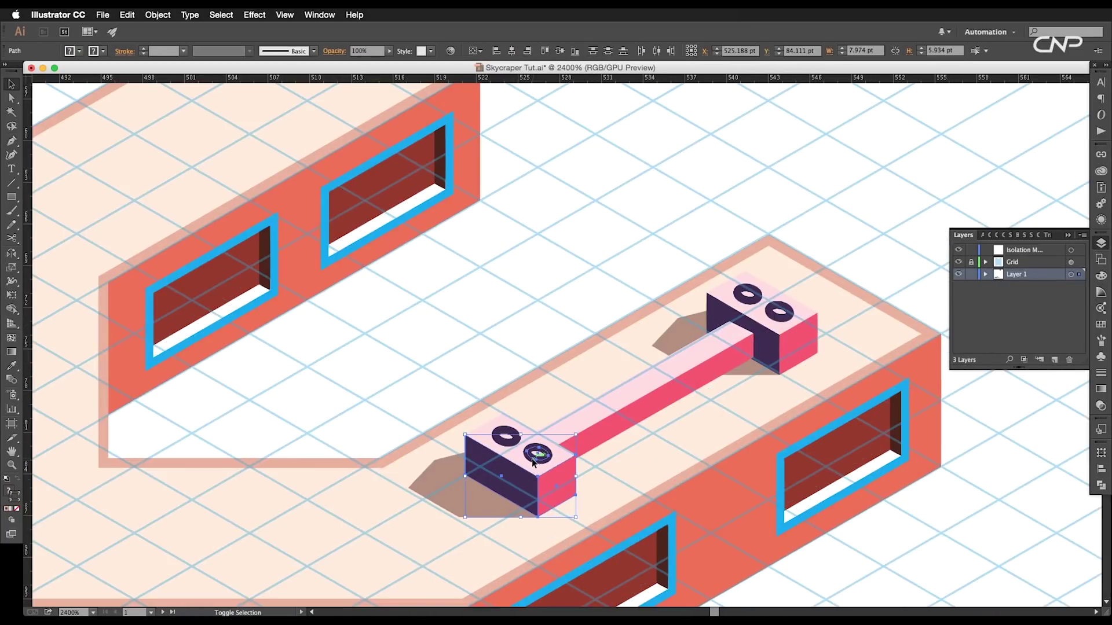
left_click(507, 444, "shift")
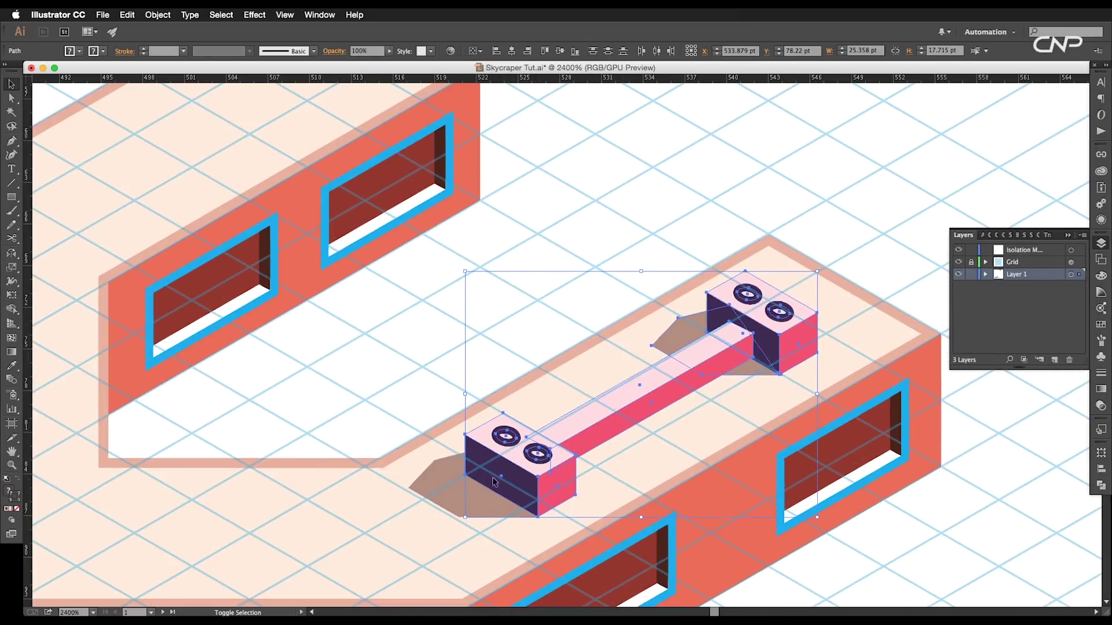
left_click(478, 503, "shift")
key("super+g")
Step: Copy the grouped rooftop unit onto the roof's rear wing
scroll(869, 511, "down", 3)
left_click_drag(829, 459, 653, 390)
left_click(825, 302)
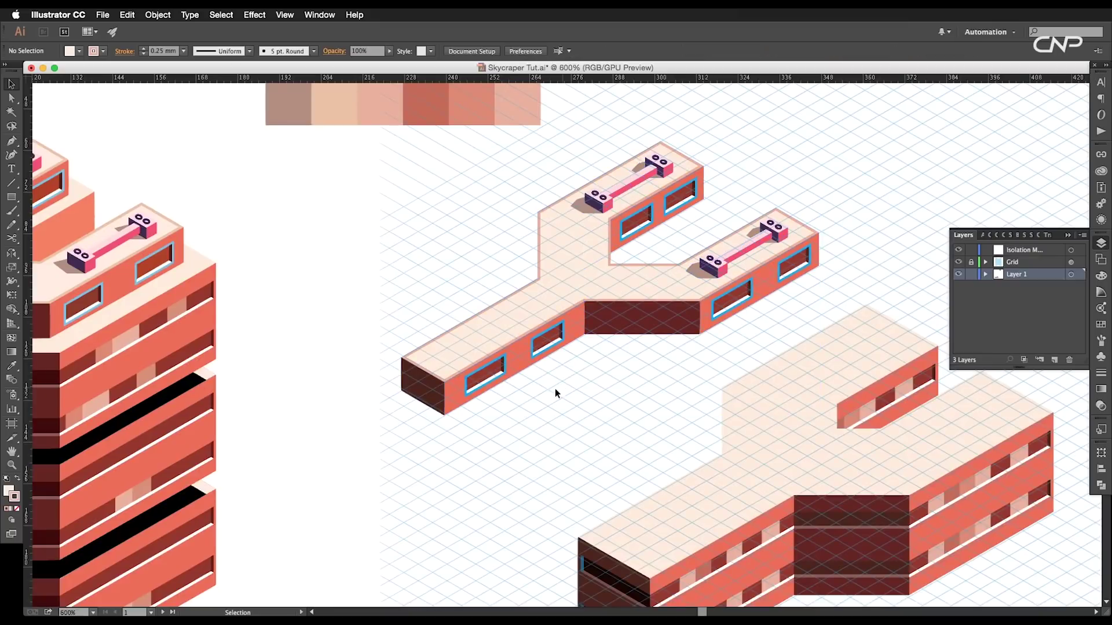
Step: Draw a closed five-sided gable outline about 5.6 pt wide on the roof of the front wing with the Pen tool
left_click_drag(555, 391, 688, 385)
scroll(688, 383, "up", 2)
left_click(687, 359)
key("p")
left_click(638, 324)
left_click(637, 312)
left_click(659, 304)
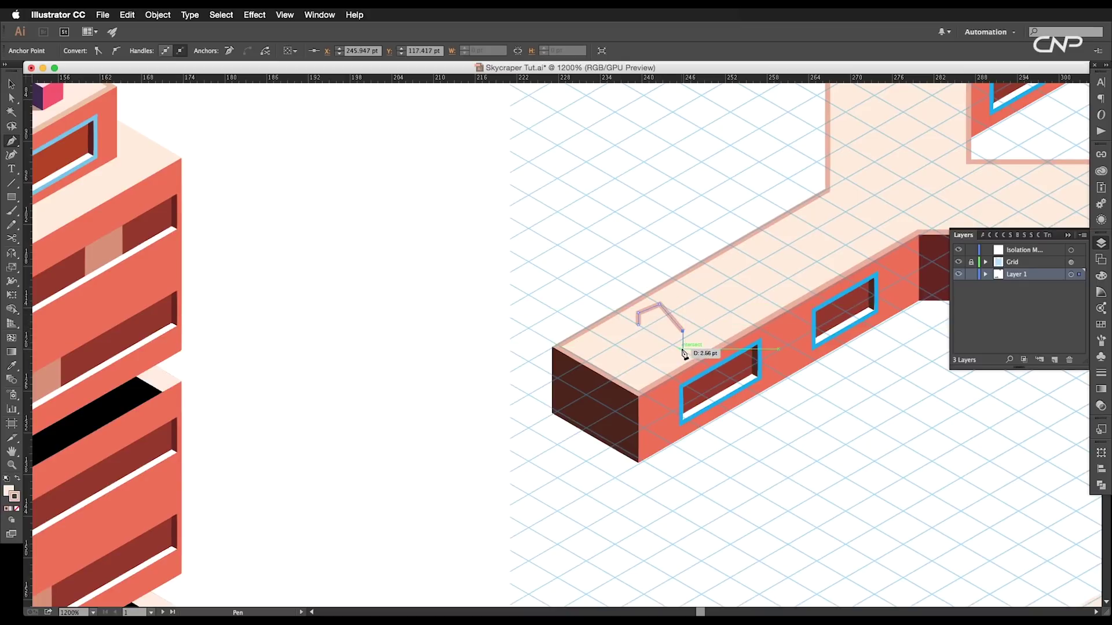
left_click(640, 326)
Step: Adjust the gable outline's corner and peak points to a lower gable, and fill it with the near-black palette swatch without a stroke
scroll(660, 337, "up", 2)
key("a")
left_click_drag(657, 279, 627, 327)
left_click_drag(754, 379, 754, 393)
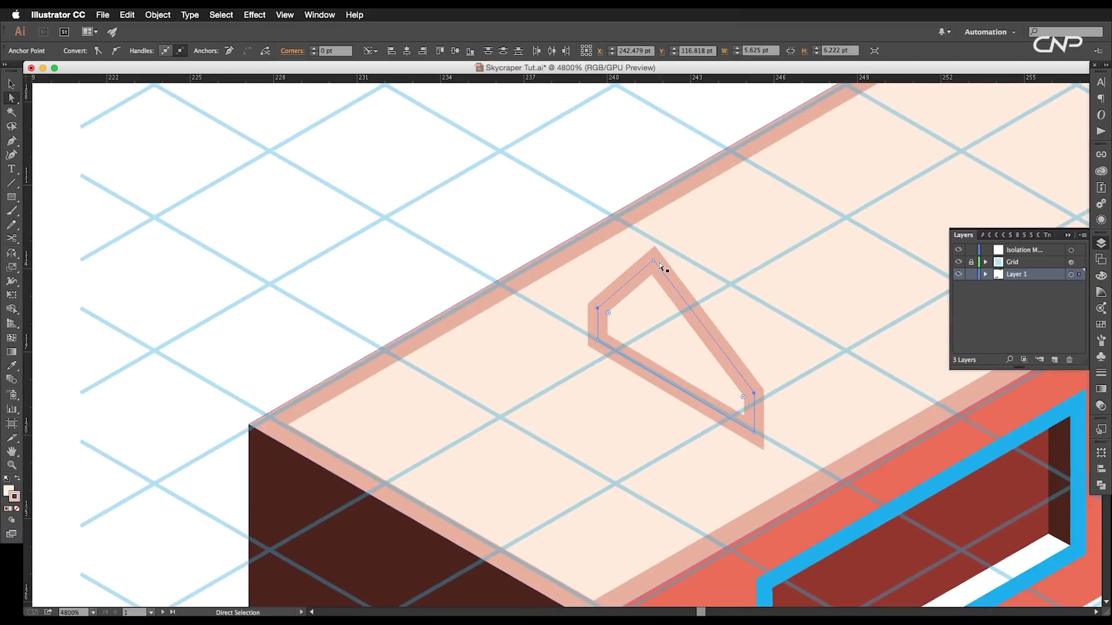
left_click_drag(654, 260, 653, 285)
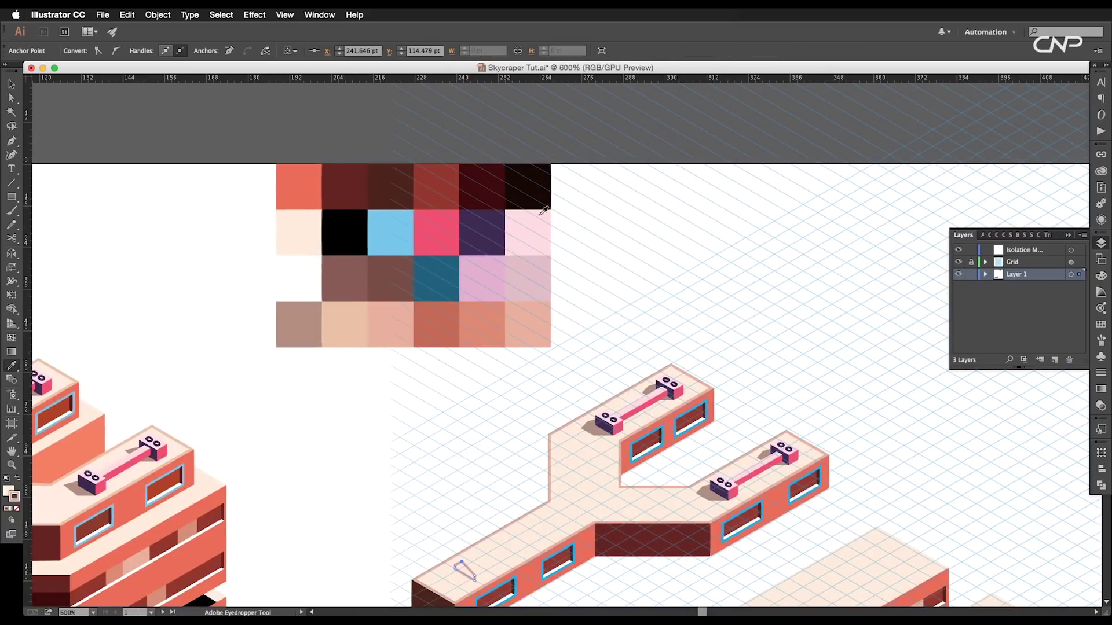
left_click_drag(490, 362, 531, 304)
Step: Copy the gable end further back along the roof and draw the skylight's rear slope between the two gable ends
left_click_drag(492, 476, 606, 410)
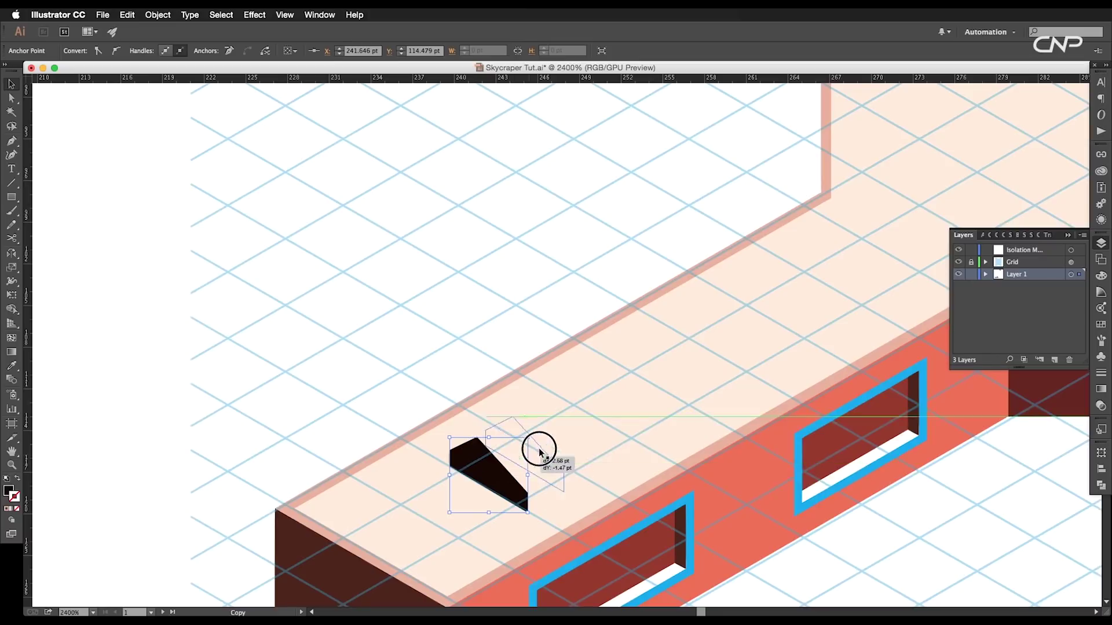
key("p")
left_click(450, 450)
left_click(563, 384)
left_click(590, 371)
left_click(477, 438)
left_click(449, 451)
Step: Draw the skylight's front slope as a closed four-sided shape between the two gable peaks and eaves
left_click(641, 427)
left_click(591, 372)
left_click(476, 438)
left_click(527, 493)
left_click(641, 427)
Step: Draw the skylight's long side wall below the front slope and fill it with the coral of the building's facade
left_click(527, 512)
left_click(527, 492)
left_click(641, 428)
left_click(641, 446)
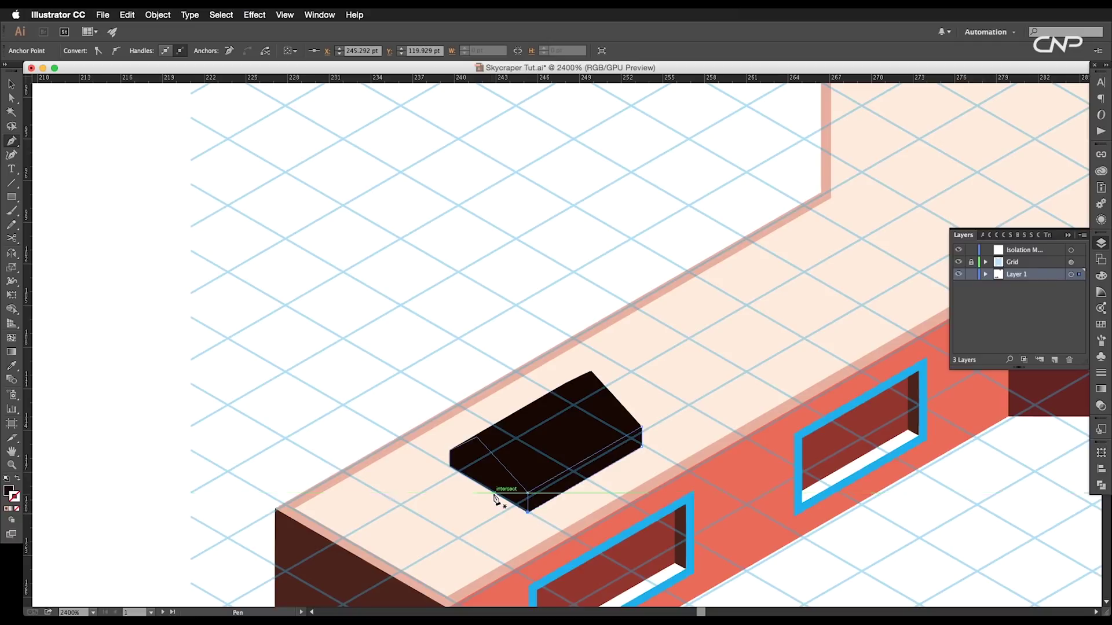
key("v")
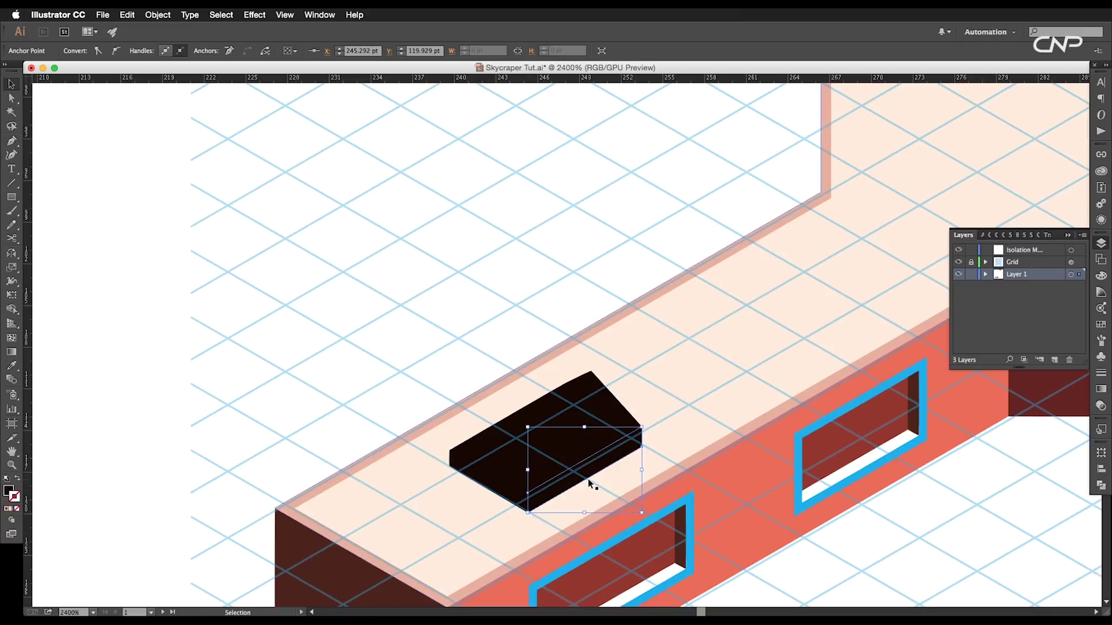
key("i")
left_click(751, 497)
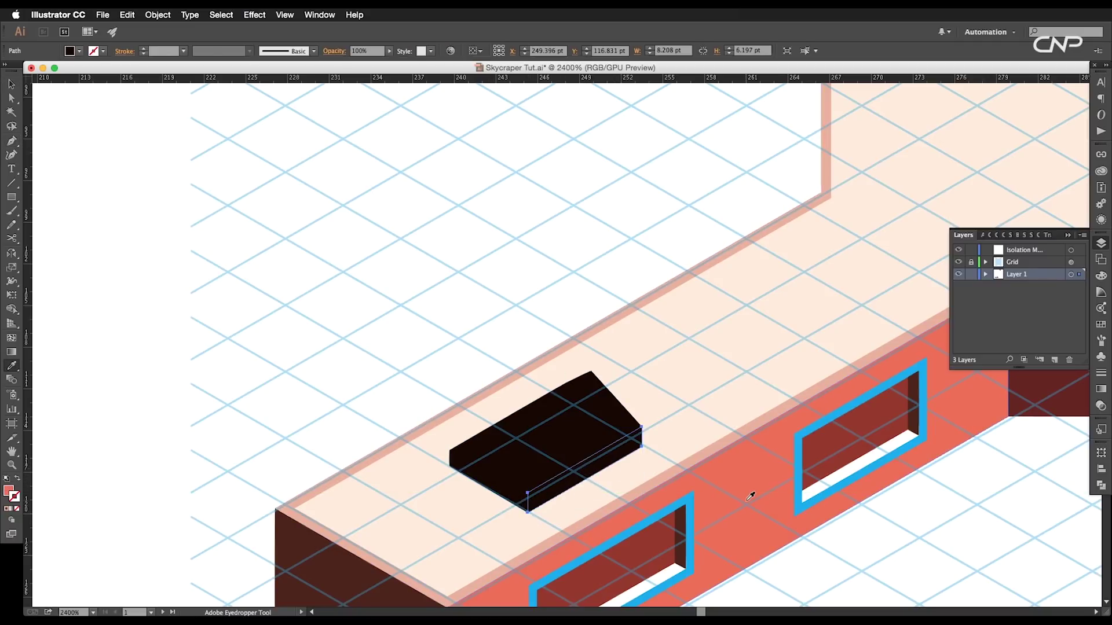
Step: Fill the skylight's front slope with the pale pink palette swatch
key("v")
left_click(591, 443)
scroll(605, 457, "down", 4)
key("i")
left_click(641, 123)
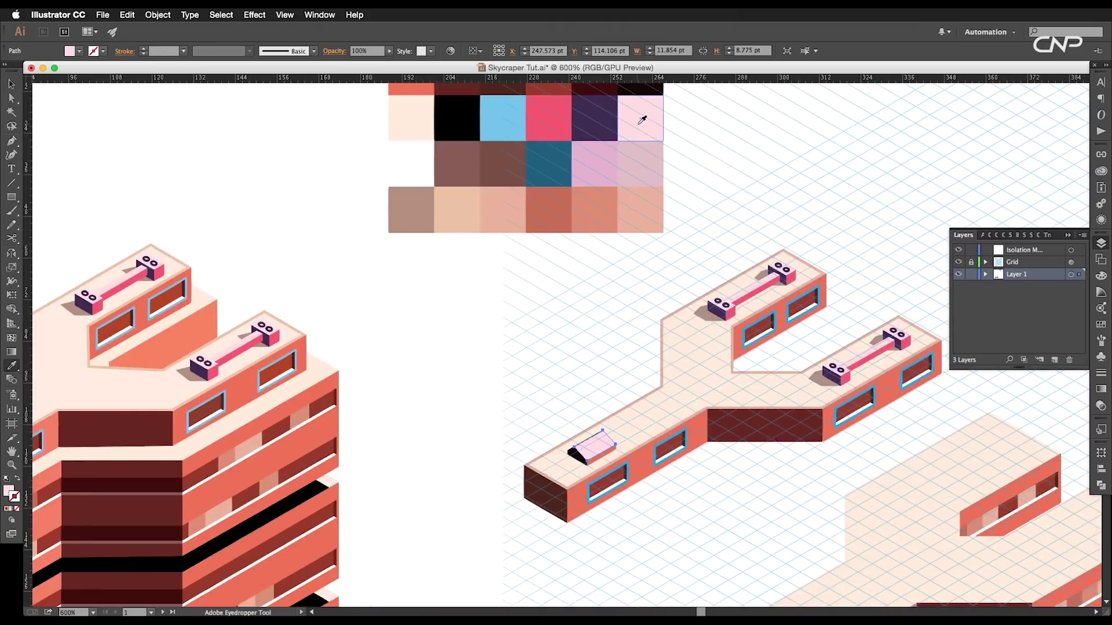
Step: Fill the skylight's rear slope with the dusty pink palette swatch
key("v")
scroll(597, 440, "up", 1)
left_click(589, 442)
scroll(588, 442, "up", 3)
key("i")
left_click(642, 152)
key("v")
scroll(625, 573, "up", 3)
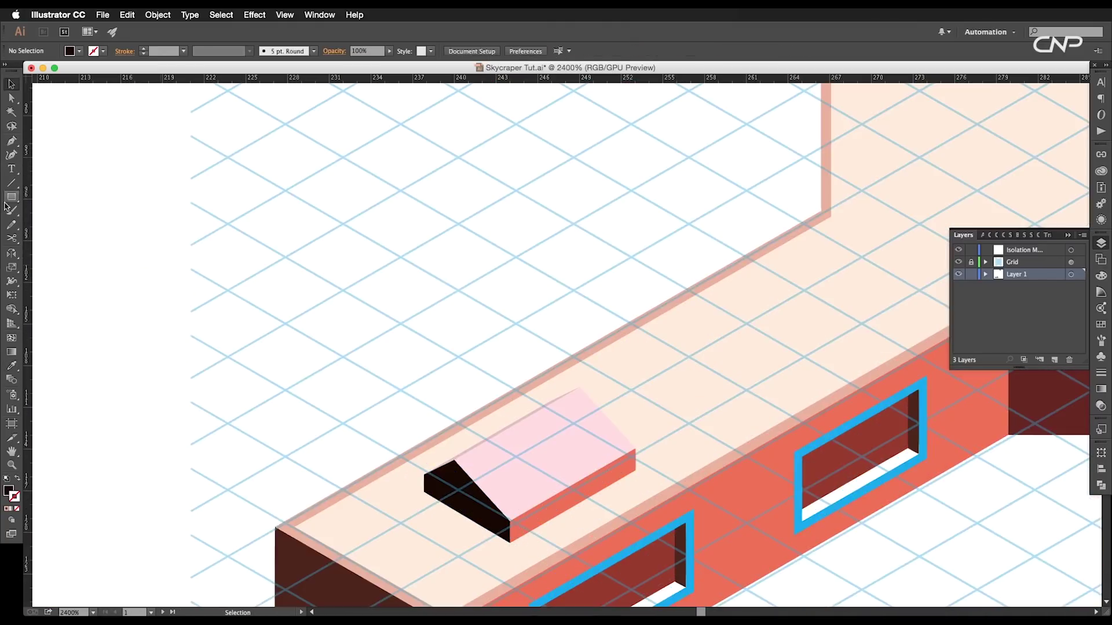
Step: Draw a slanted line about 2.7 by 3.4 pt down the skylight's front slope, with a 0.1 mm lilac stroke and no fill
left_click_drag(522, 482, 525, 487)
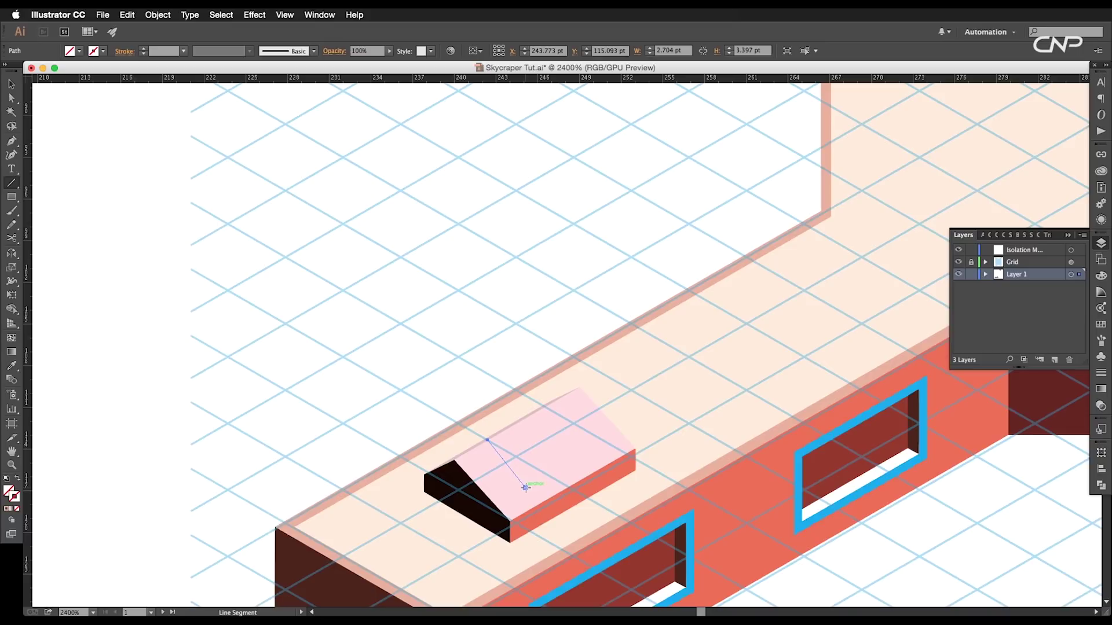
scroll(442, 382, "down", 4)
key("i")
left_click(450, 118)
key("shift+x")
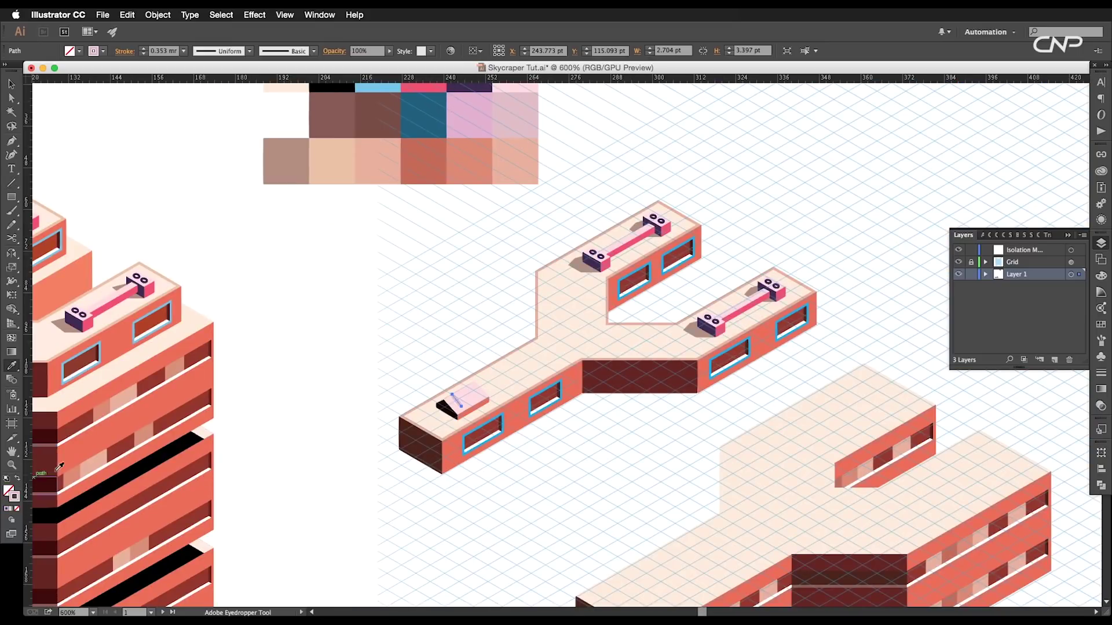
scroll(456, 424, "up", 5)
left_click(183, 50)
left_click(198, 68)
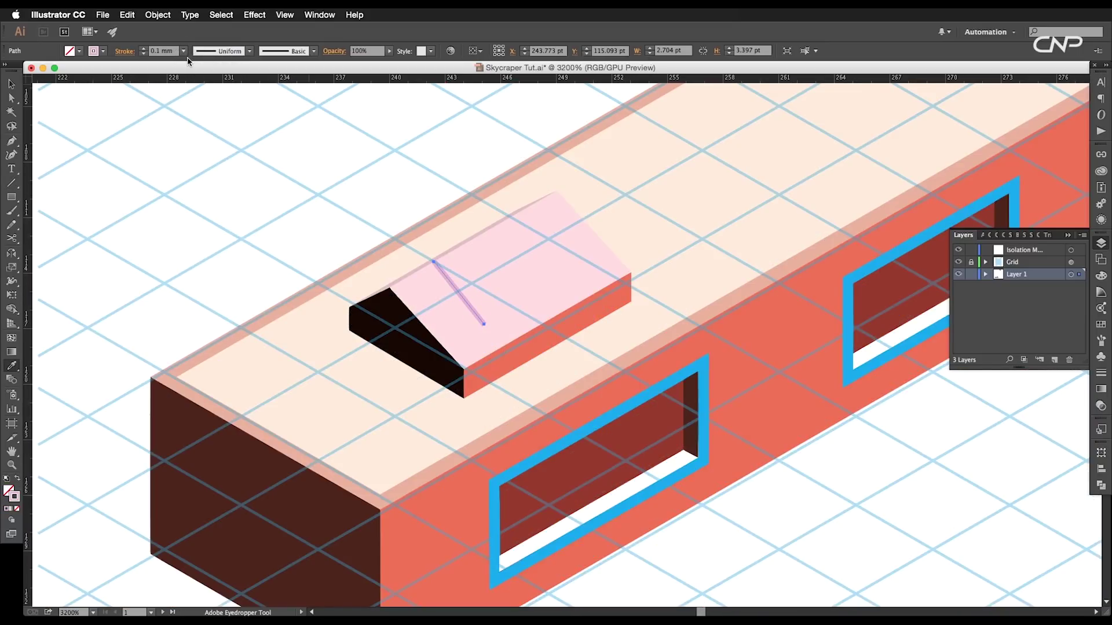
Step: Copy the lilac line along the skylight's front slope to make four spaced stripes
left_click(11, 84)
left_click_drag(469, 302, 509, 283)
scroll(511, 289, "up", 3)
left_click_drag(514, 328, 601, 290)
key("v")
left_click(545, 374)
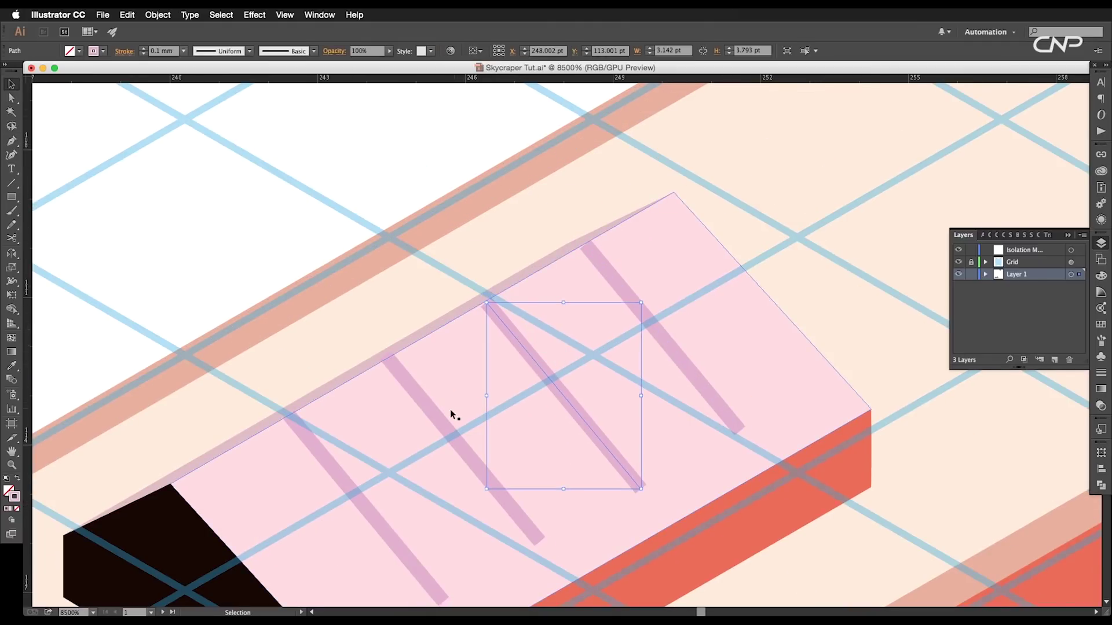
left_click(434, 414)
Step: Group the skylight's faces and stripes, and place a copy further back along the front wing's roof
left_click(325, 464)
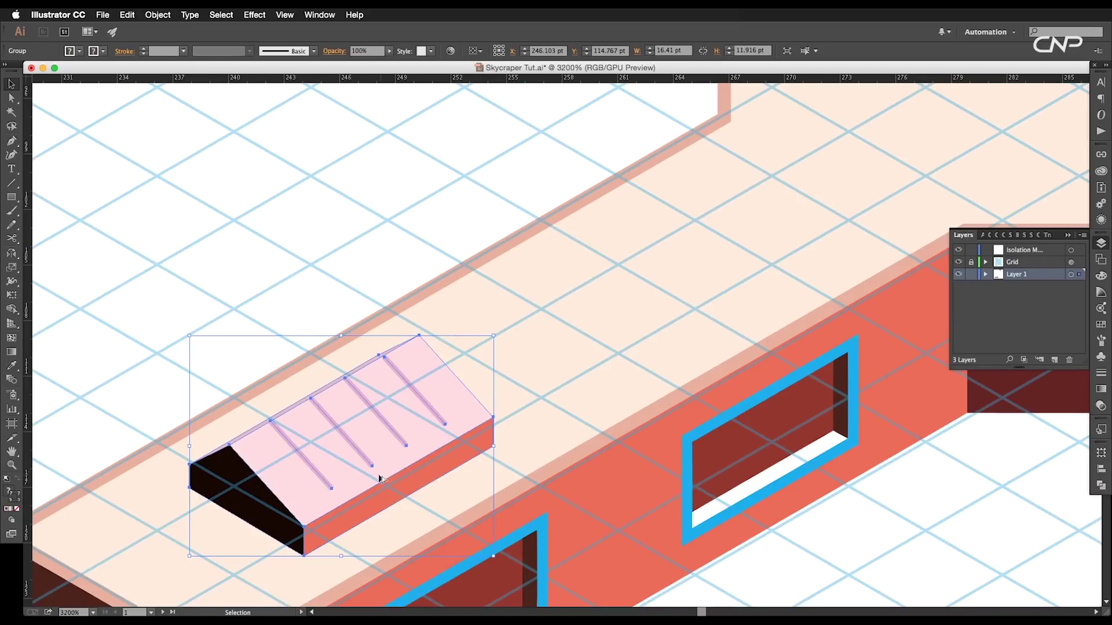
left_click_drag(381, 478, 745, 277)
scroll(746, 276, "down", 2)
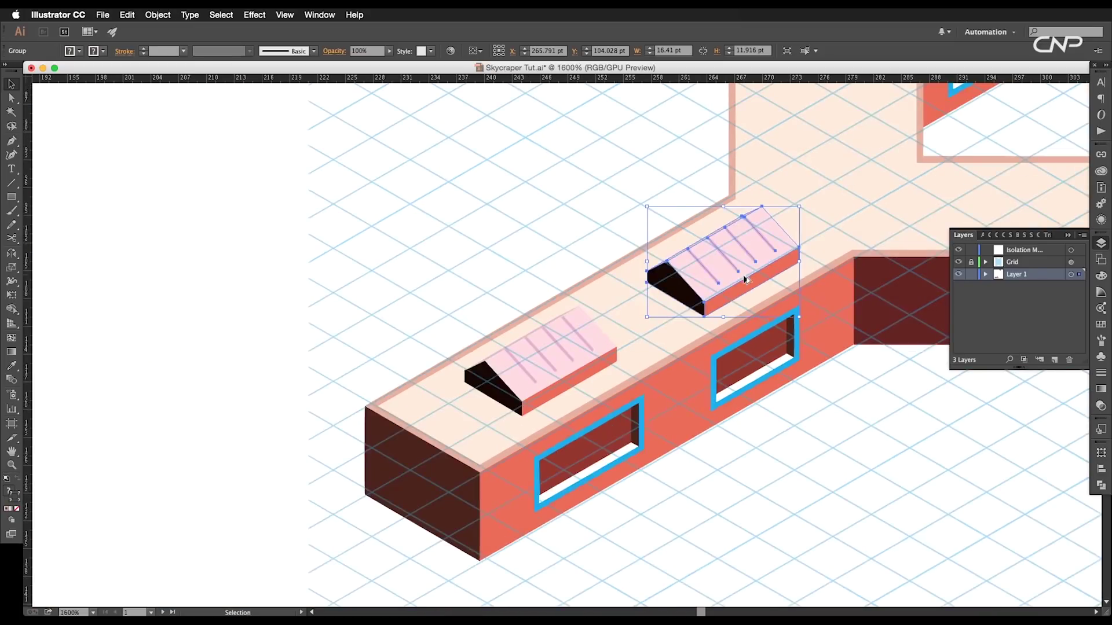
Step: Draw a closed shadow shape around the front skylight's dark gable end and rear side with the Pen tool
left_click(521, 427)
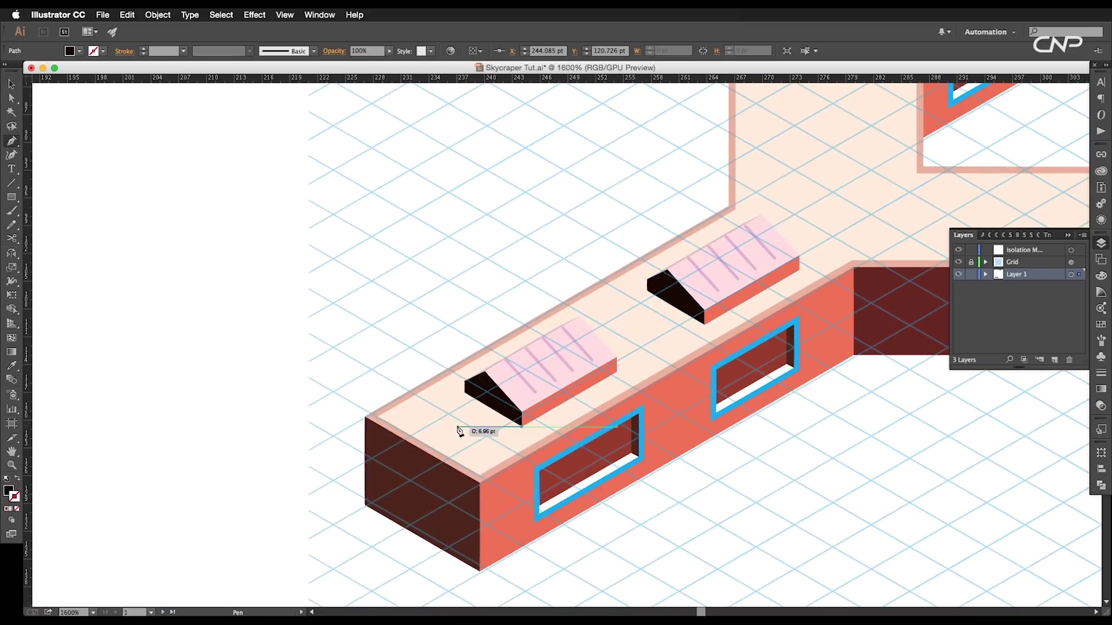
left_click(458, 429)
left_click(429, 412)
left_click(440, 386)
left_click(502, 348)
left_click(552, 341)
left_click(521, 427)
Step: Fill the skylight's shadow with the taupe palette swatch and place it behind the skylight
scroll(521, 428, "down", 2)
key("v")
key("i")
scroll(596, 179, "up", 4)
scroll(597, 180, "left", 6)
left_click(597, 179)
left_click(451, 232)
key("v")
scroll(725, 457, "up", 2)
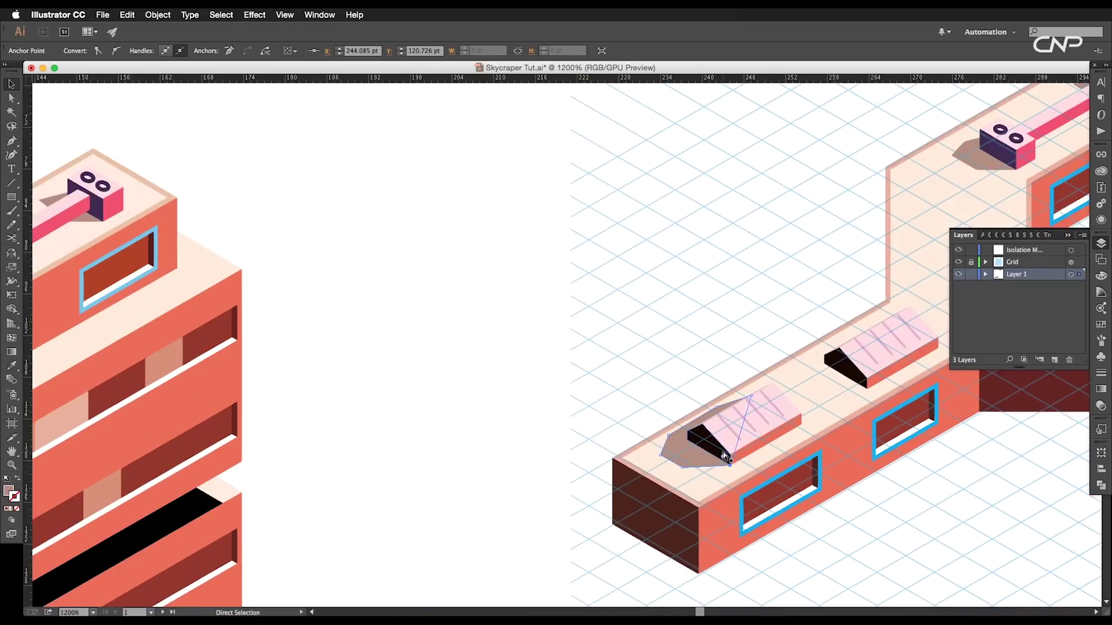
Step: Copy the taupe shadow to the second skylight and place it behind that skylight
left_click_drag(705, 465, 841, 389)
scroll(798, 339, "up", 2)
left_click_drag(798, 338, 572, 412)
left_click(464, 440)
scroll(463, 440, "down", 3)
left_click_drag(612, 489, 660, 430)
left_click(683, 342)
Step: Select the complete top block with its windows, duct units and skylights, leaving out the palette swatches, and group it
key("super+minus")
key("super+minus")
left_click_drag(793, 460, 820, 511)
left_click_drag(725, 165, 401, 382)
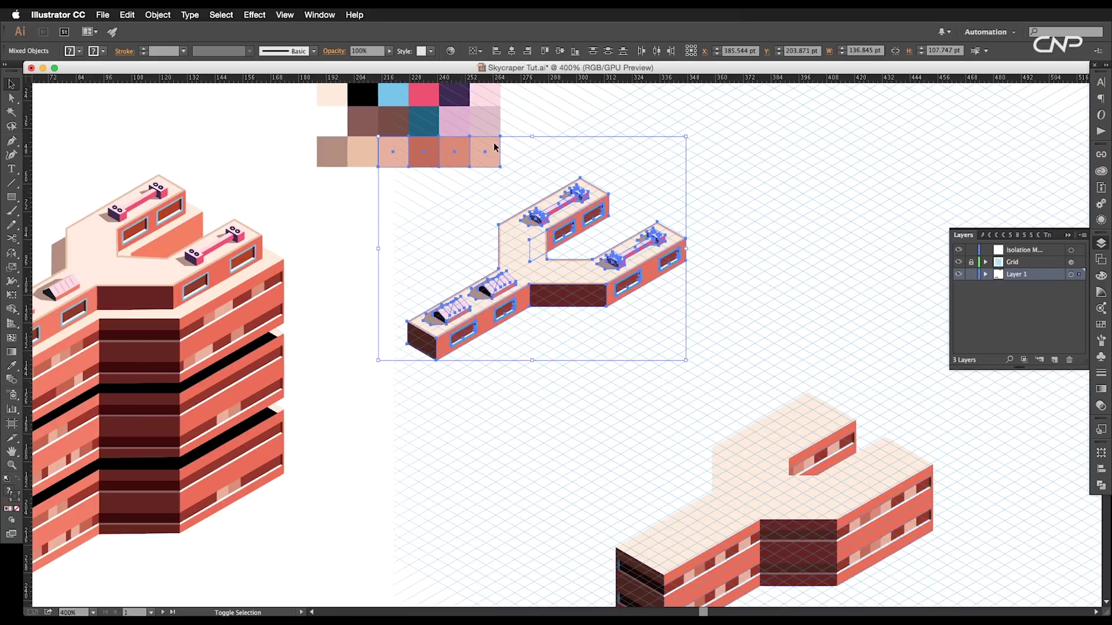
left_click_drag(407, 161, 475, 170)
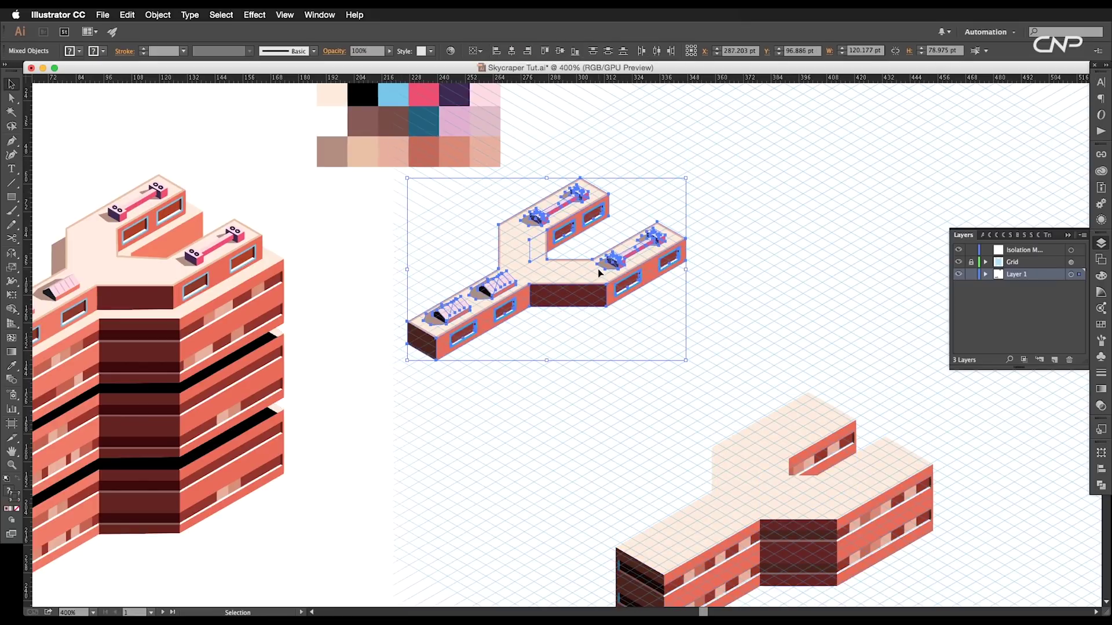
key("super+g")
Step: Move the top block onto the floor blocks, bring it to the front, and align its front corner above the floor block's front corner
left_click_drag(600, 276, 758, 368)
left_click_drag(777, 367, 799, 389)
right_click(734, 273)
left_click(745, 273)
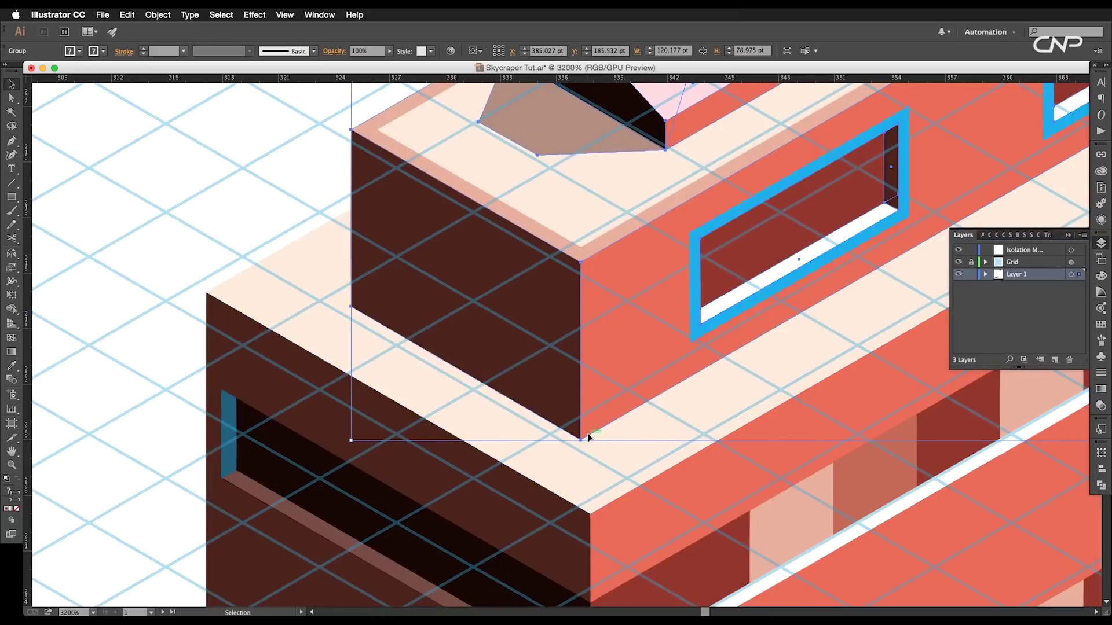
left_click_drag(587, 434, 559, 521)
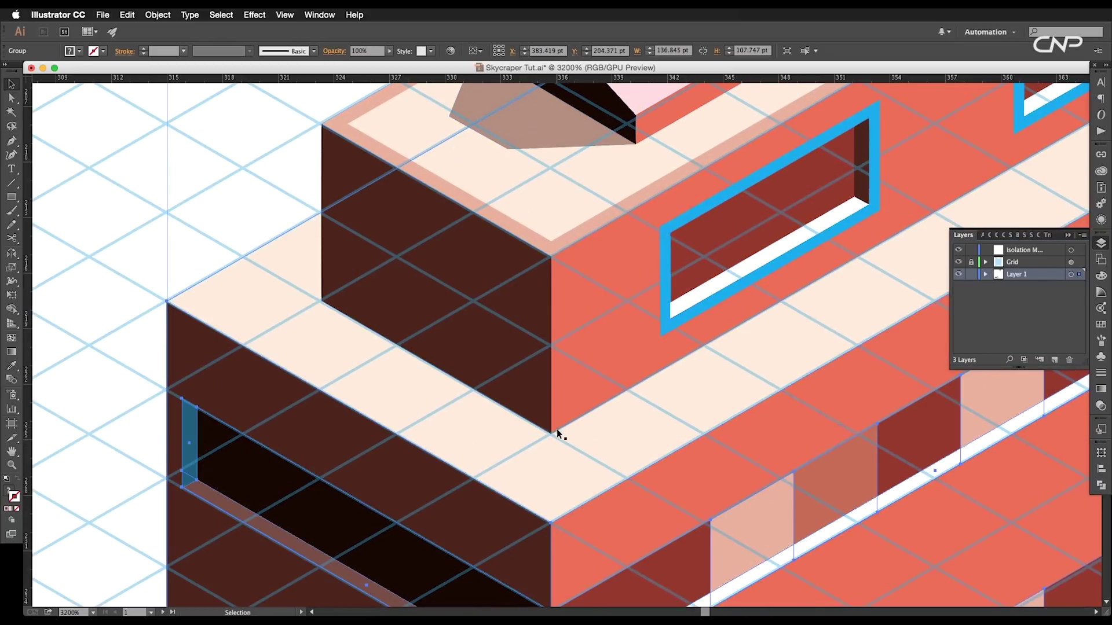
scroll(556, 415, "down", 7)
left_click(789, 431)
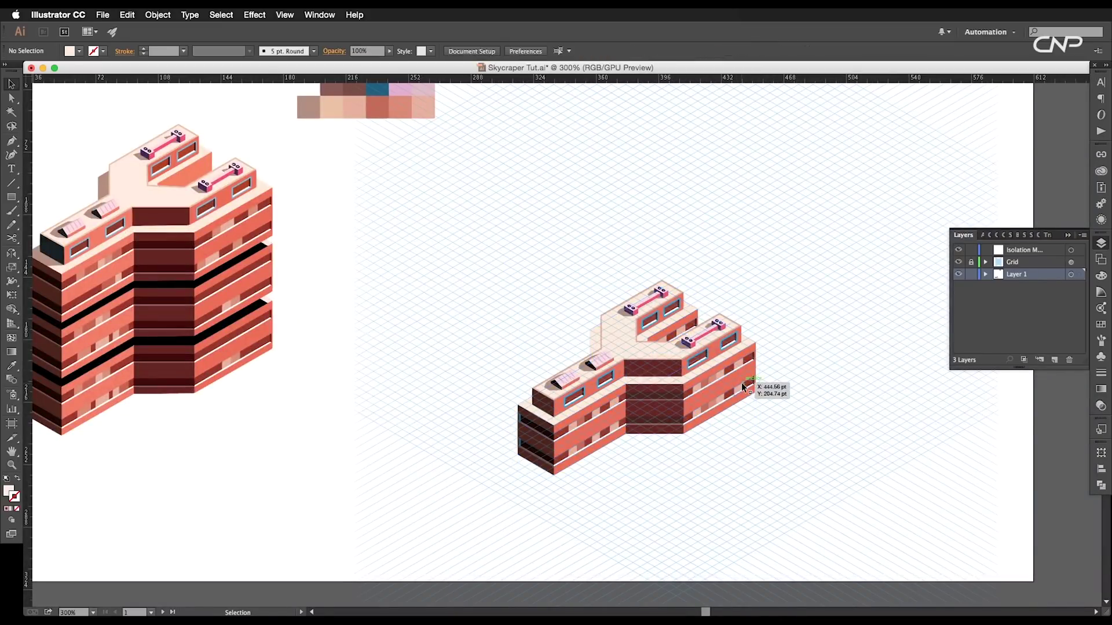
Step: Draw a closed shadow outline from the top block's front base corner over the front wing and beyond its outer edge
scroll(743, 388, "up", 1)
left_click_drag(678, 334, 712, 377)
left_click_drag(645, 384, 748, 402)
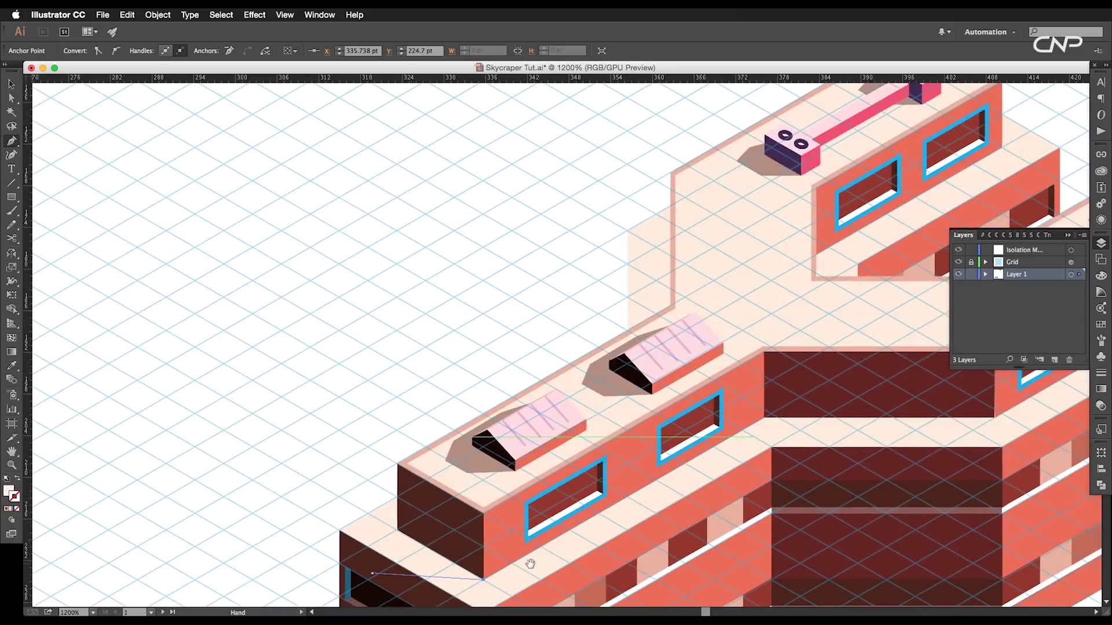
left_click(747, 335)
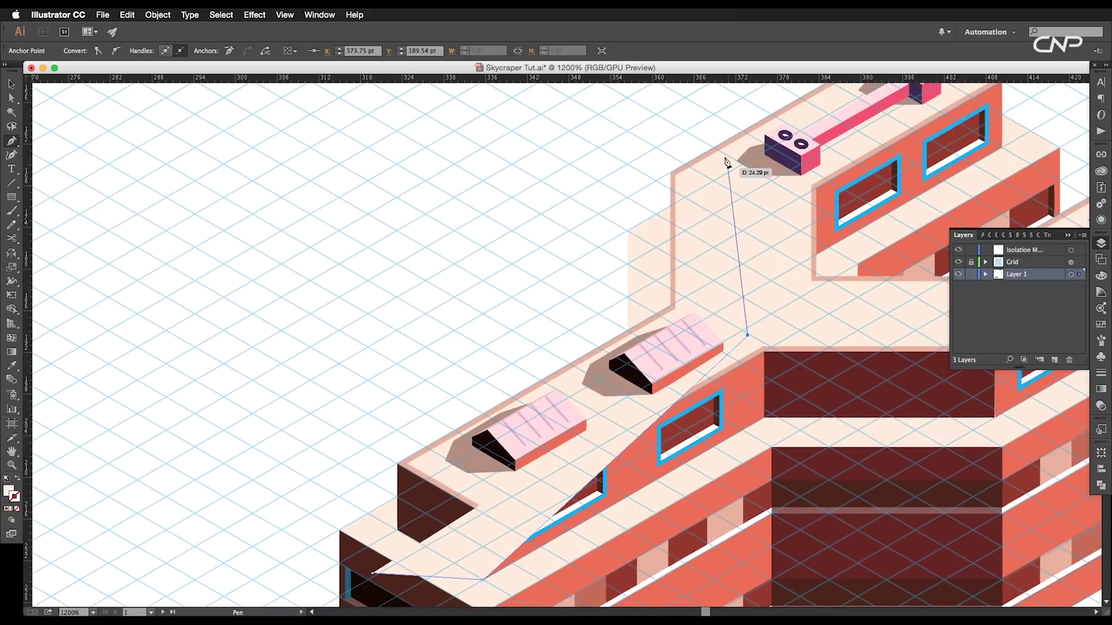
left_click(717, 130)
left_click(306, 395)
left_click(290, 541)
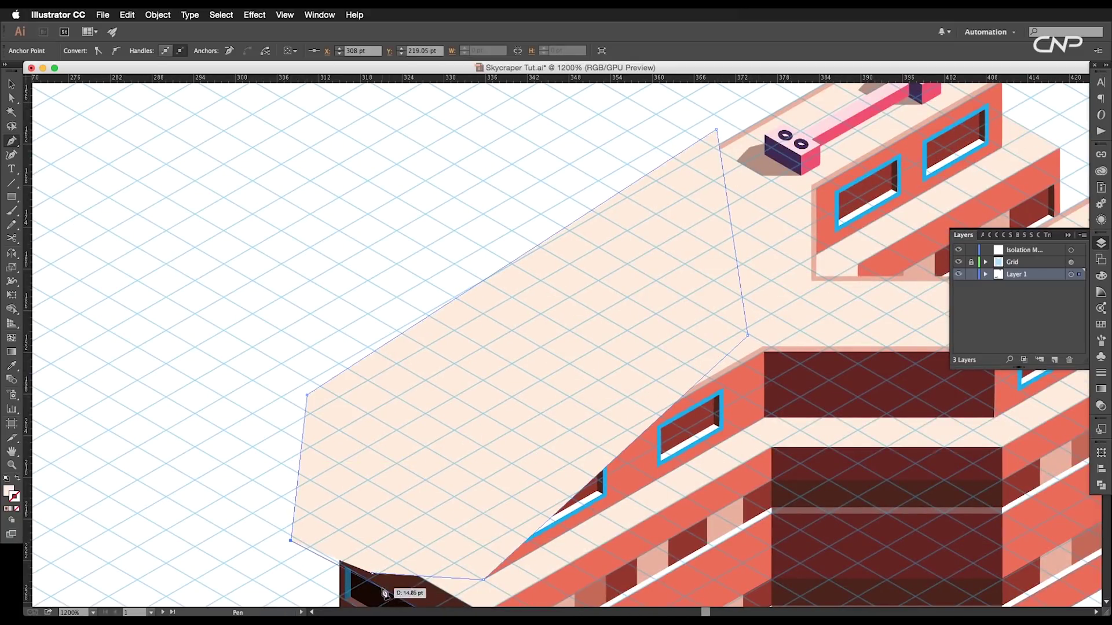
left_click(371, 574)
left_click(16, 87)
left_click(175, 235)
scroll(359, 356, "down", 2)
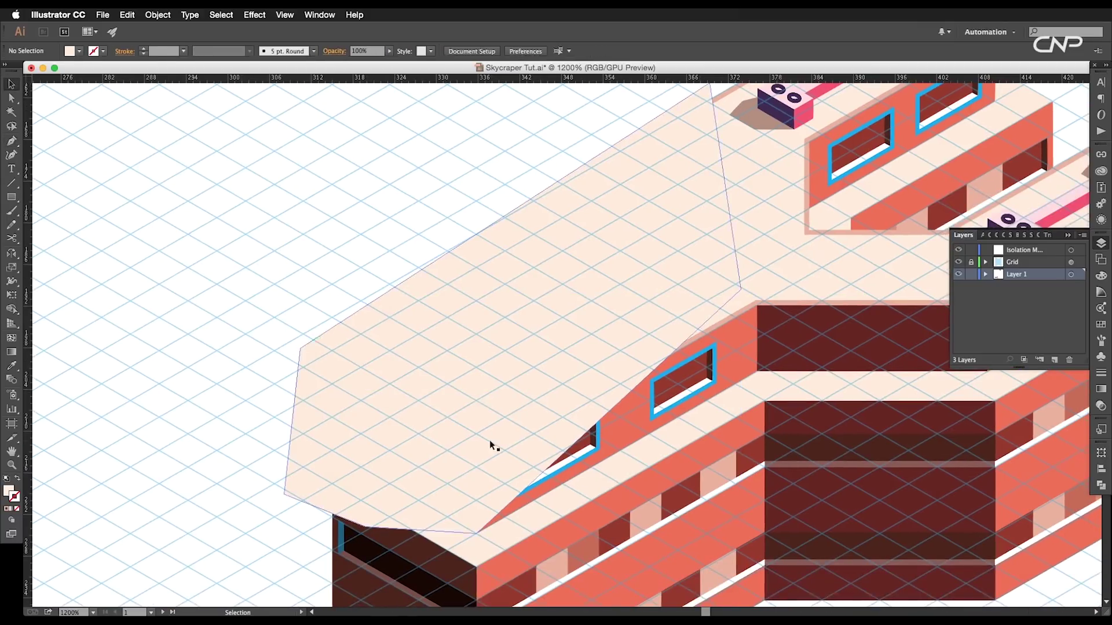
left_click(609, 477)
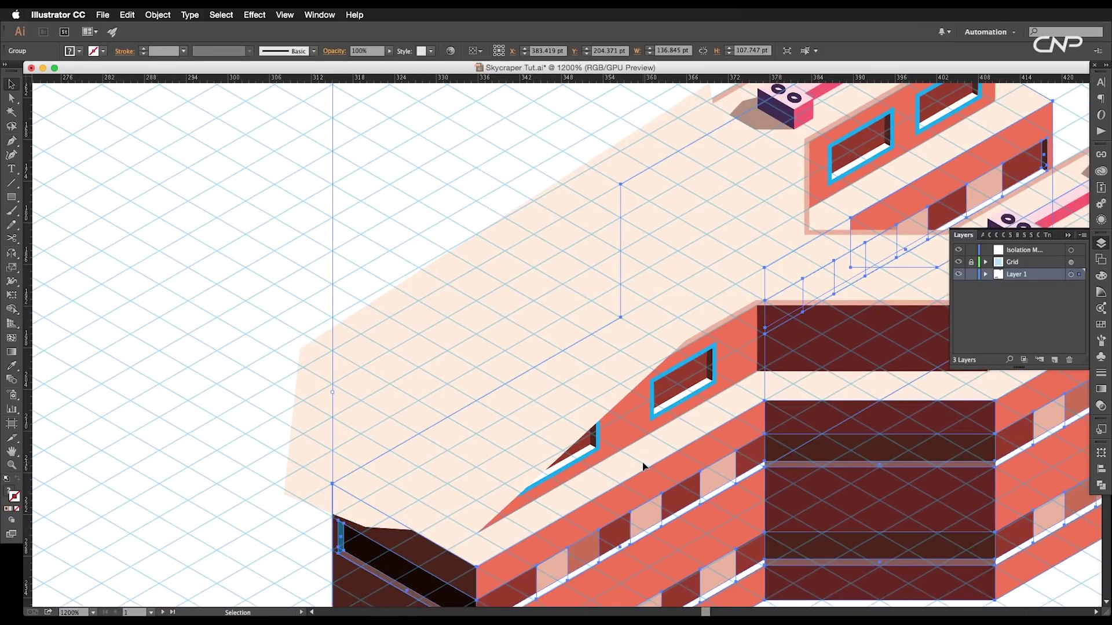
double_click(641, 469)
left_click(627, 469)
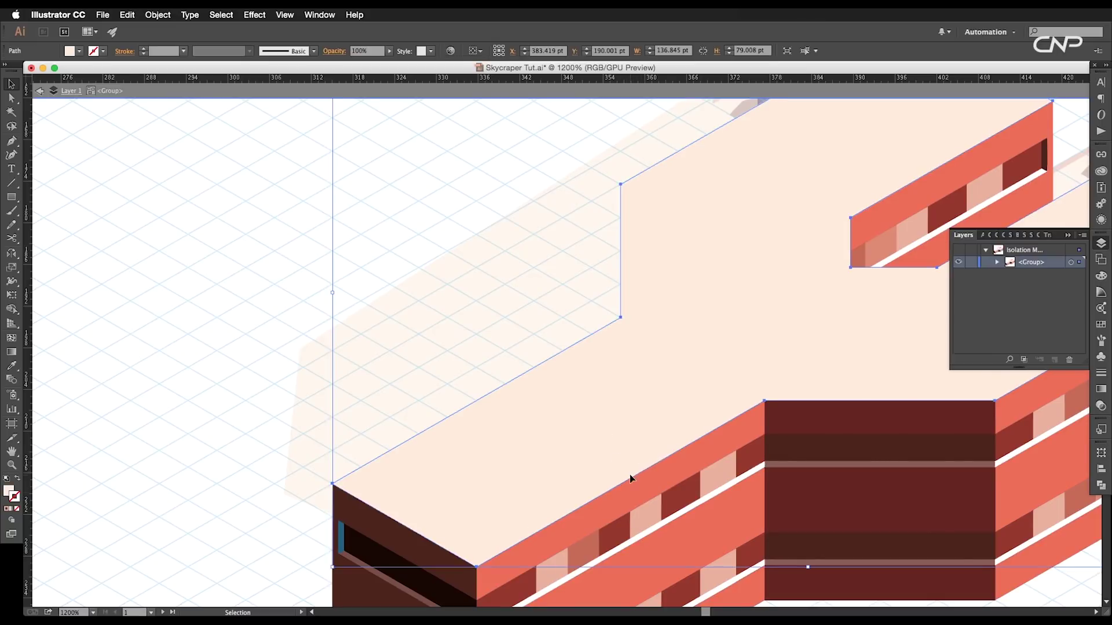
key("a")
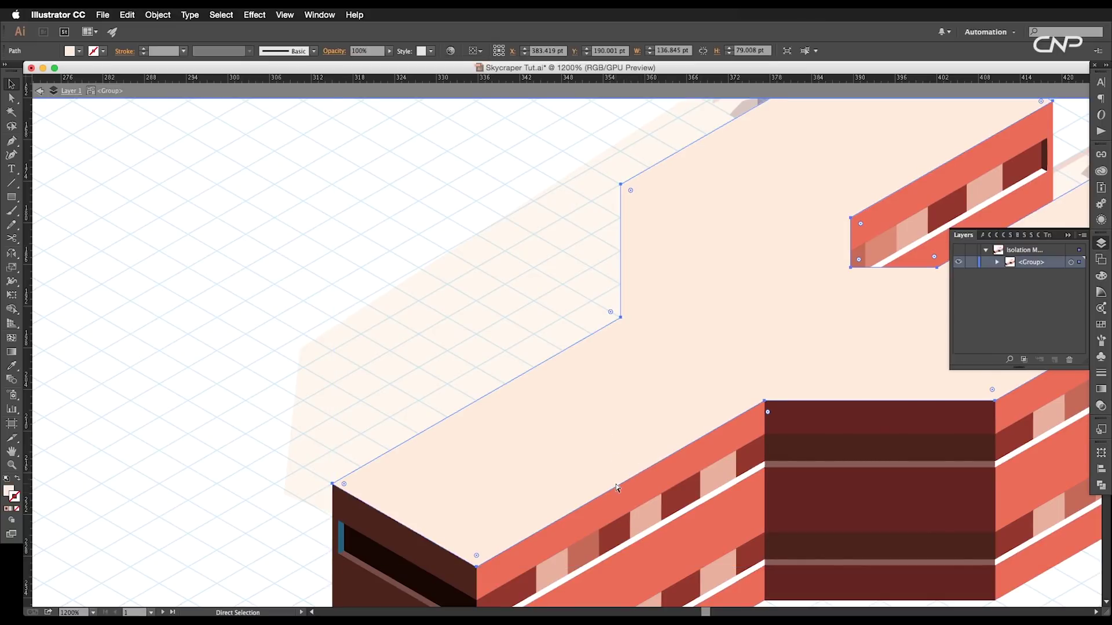
key("v")
double_click(199, 496)
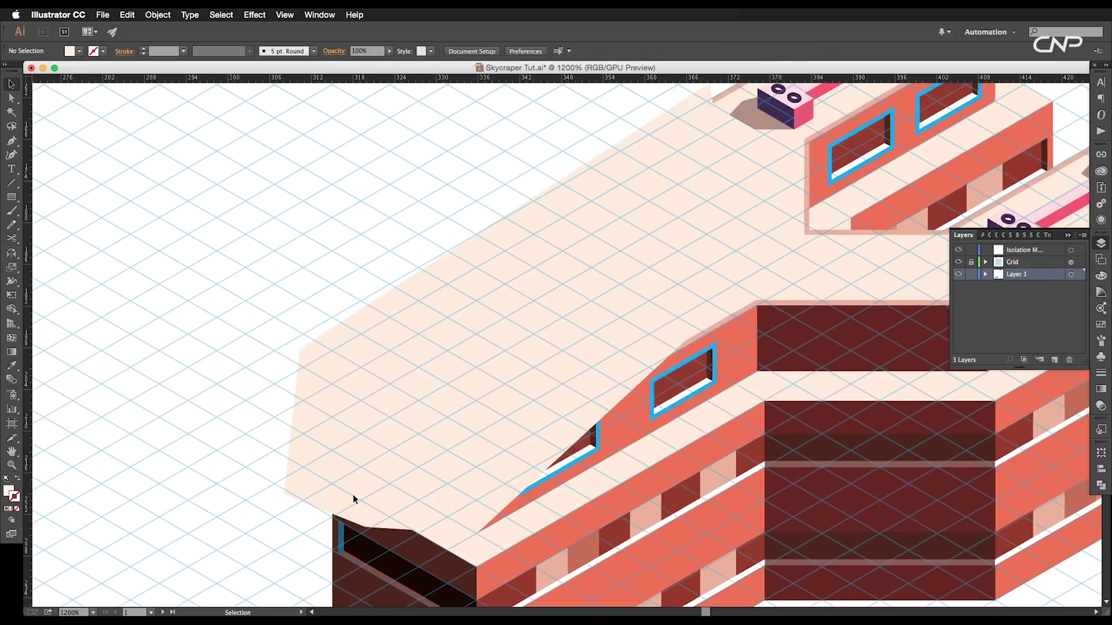
Step: Duplicate the floor block's cream roof in front and intersect the copy with the large shadow outline
key("a")
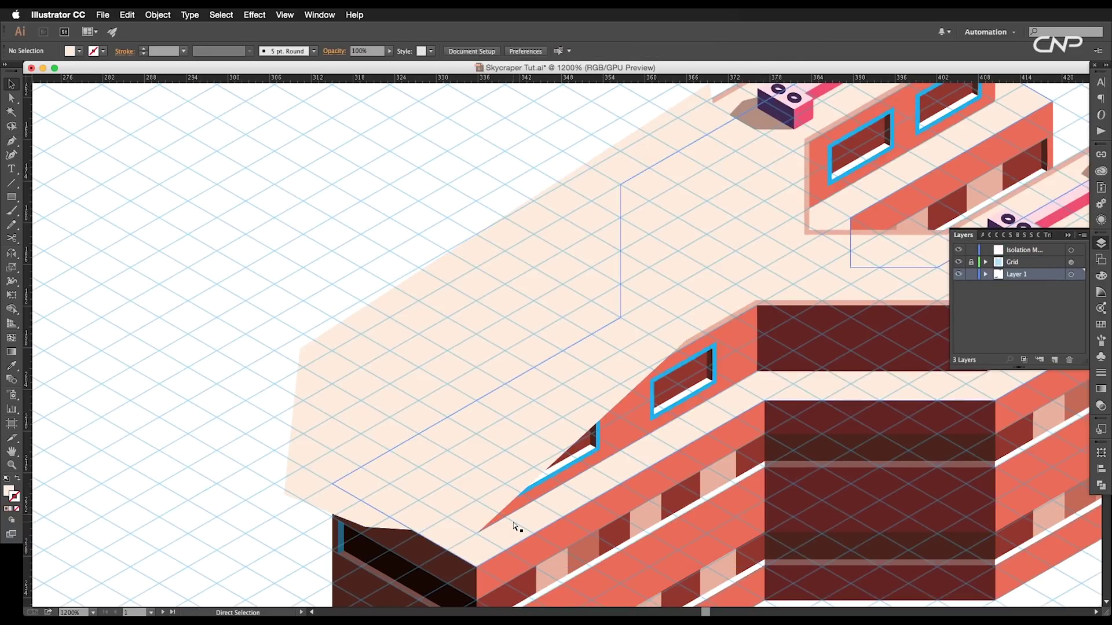
double_click(514, 525)
left_click(513, 521)
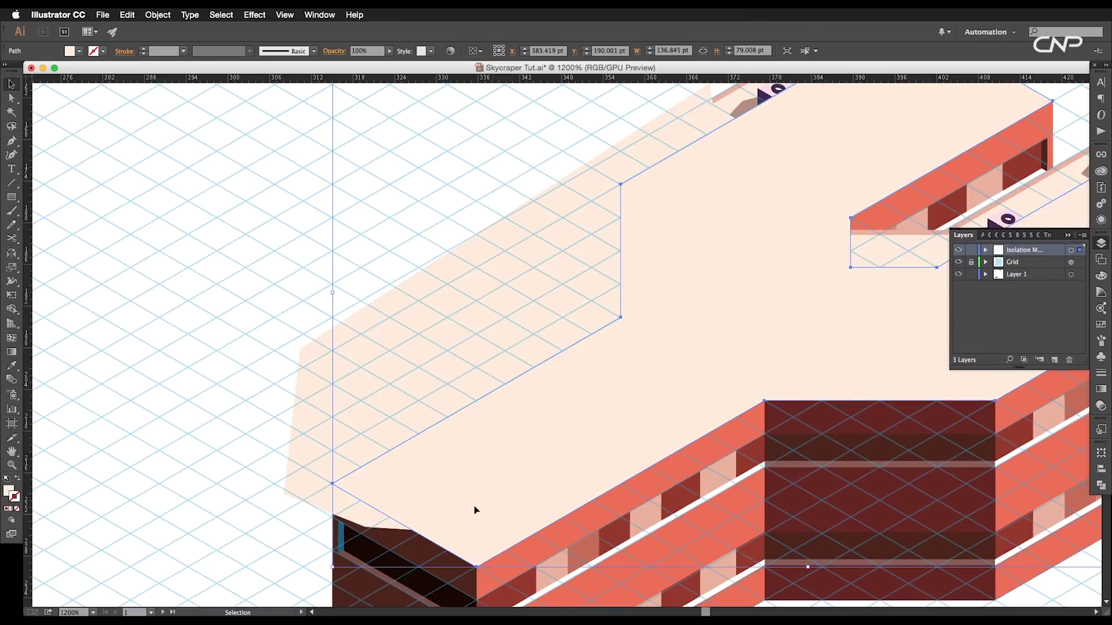
left_click(390, 408)
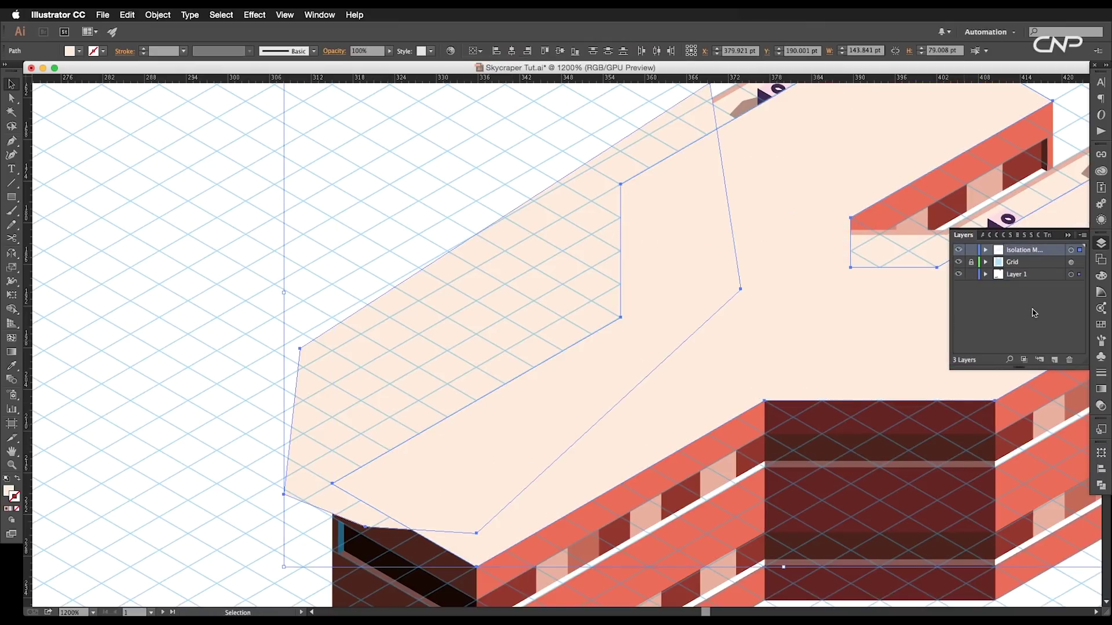
left_click(1102, 486)
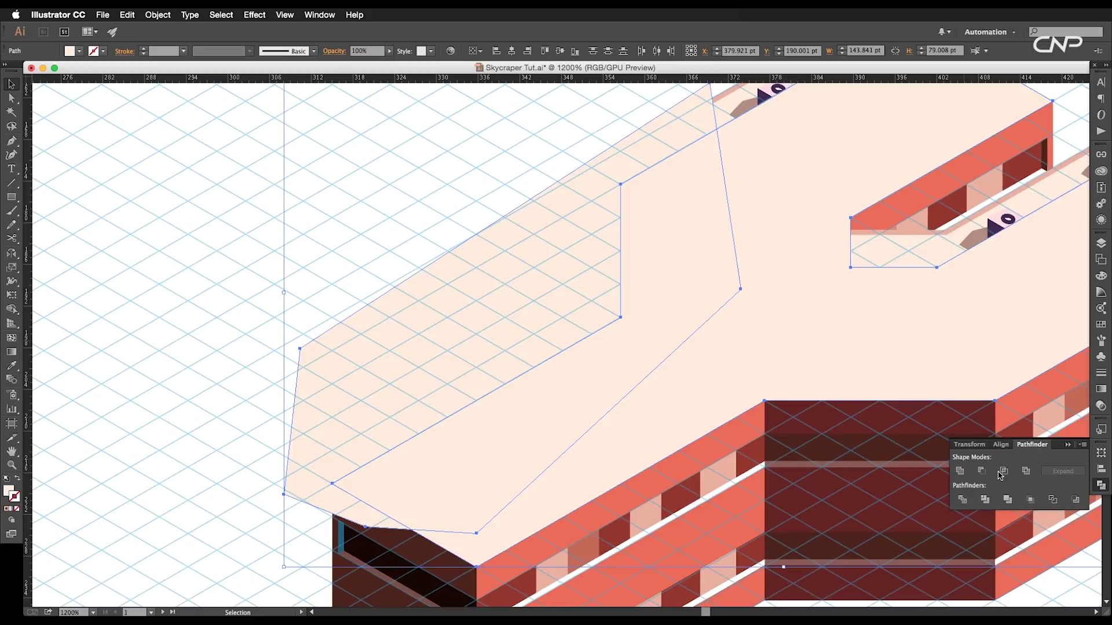
left_click(1003, 471)
Step: Fill the intersected shadow shape with the taupe of the skylight shadows
key("i")
left_click(455, 400)
key("v")
key("F7")
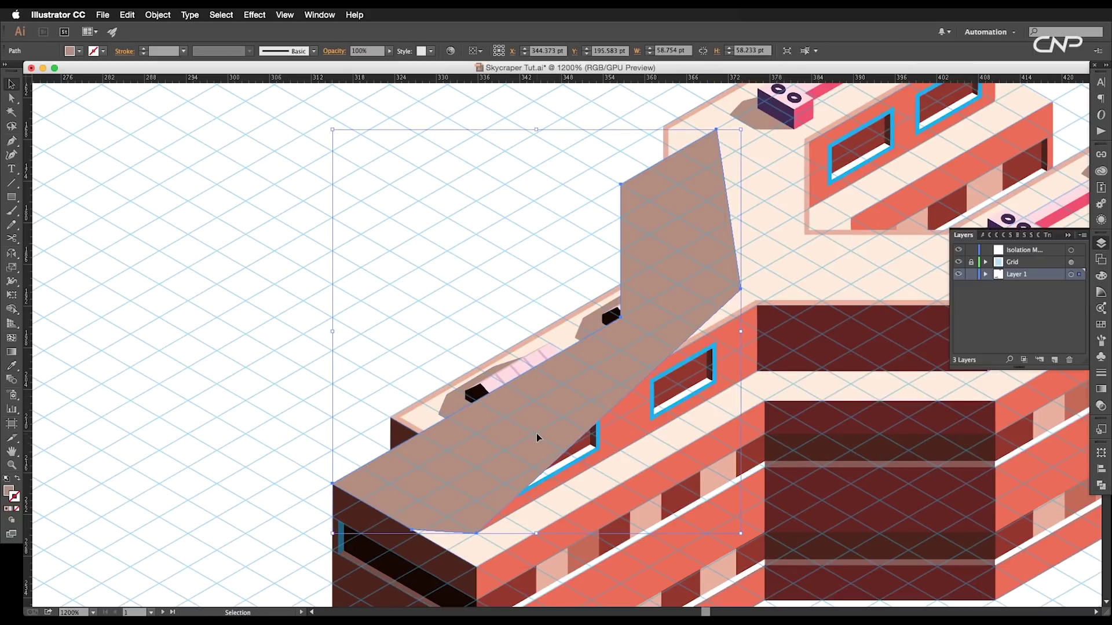
Step: Send the taupe shadow shape behind the top block so it falls on the floor block's roof, and hide the grid layer
key("a")
key("super+shift+bracketleft")
key("v")
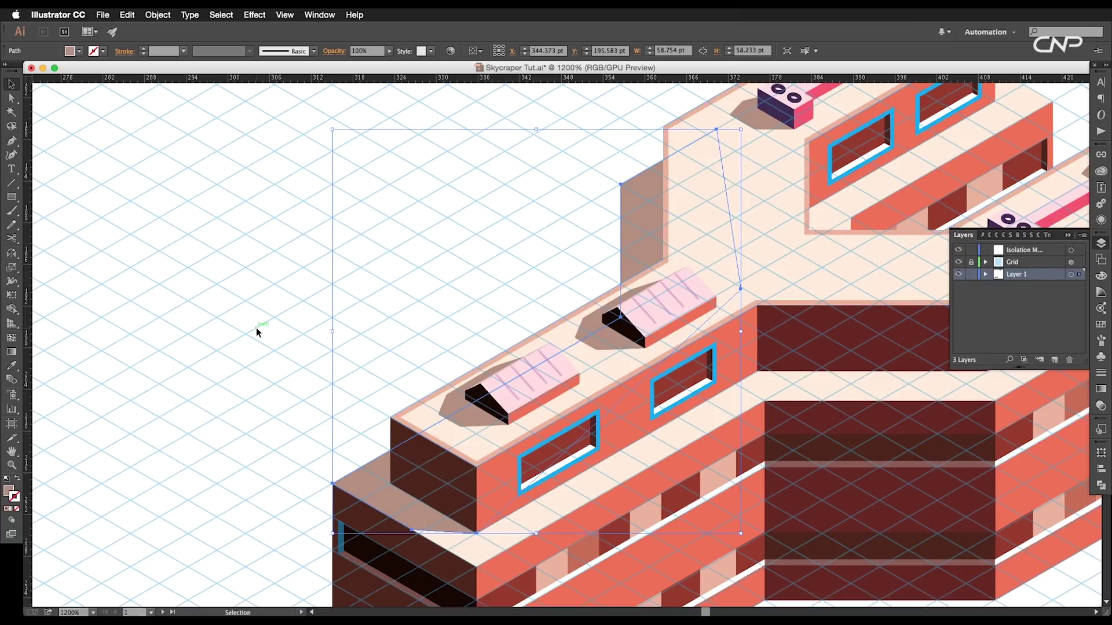
left_click(255, 328)
scroll(266, 338, "down", 1)
left_click(959, 262)
scroll(959, 263, "down", 1)
scroll(588, 463, "up", 2)
Step: Isolate the floor block's window group and delete a light pane near the inner end of the right wing's lower row
left_click_drag(732, 481, 512, 475)
left_click(462, 462)
double_click(463, 461)
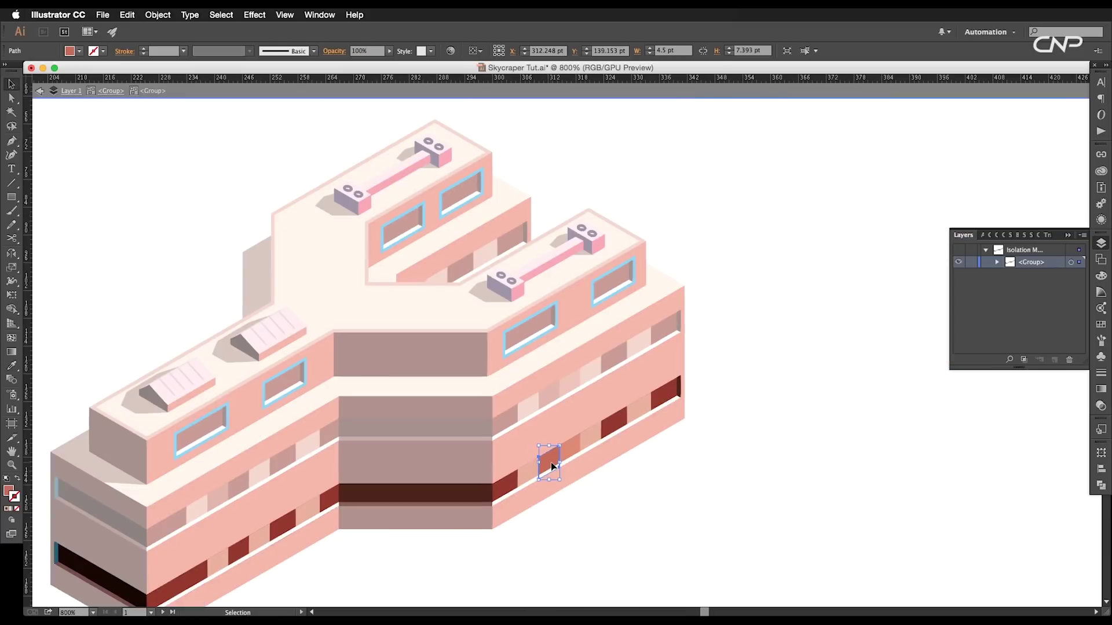
key("Delete")
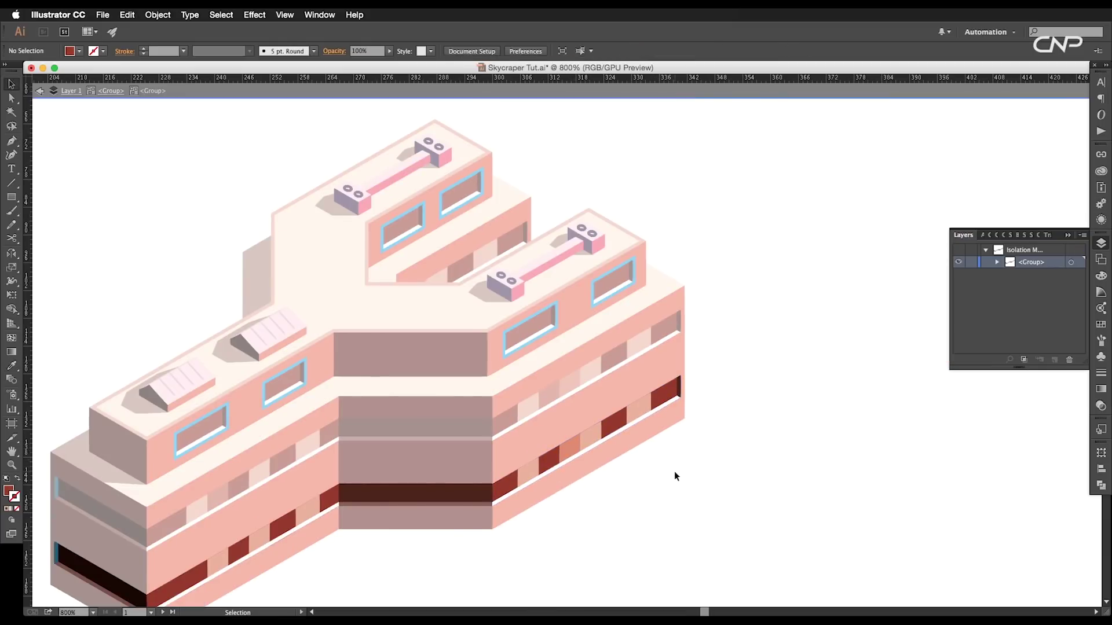
double_click(694, 474)
Step: Duplicate the floor block straight down into the empty space below the building and isolate the copy's cream roof
left_click_drag(715, 436, 715, 501)
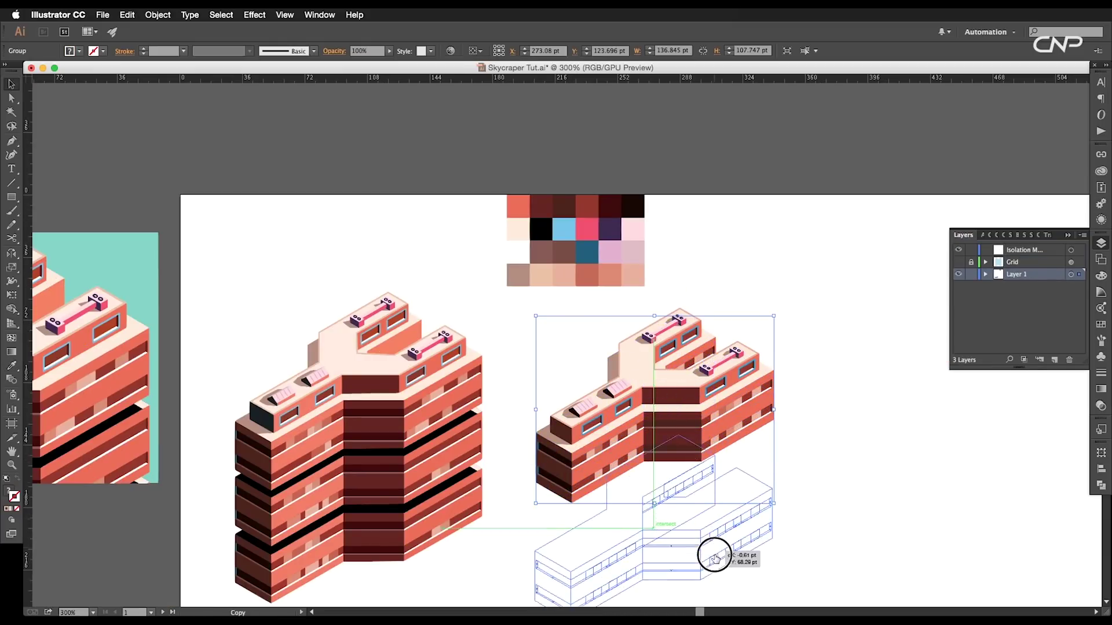
double_click(715, 467)
left_click(718, 476)
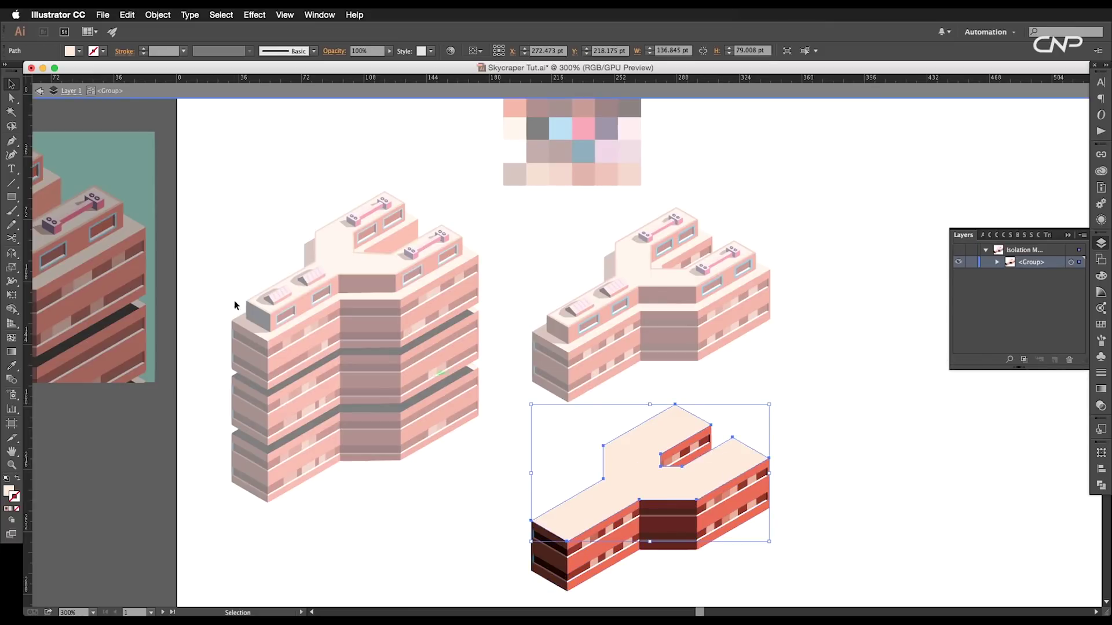
Step: Draw a diagonal line across the far ends of the copy's roof wings and divide the roof with it
left_click(11, 189)
scroll(706, 422, "up", 1)
left_click_drag(650, 399, 803, 488)
key("v")
left_click(689, 495, "shift")
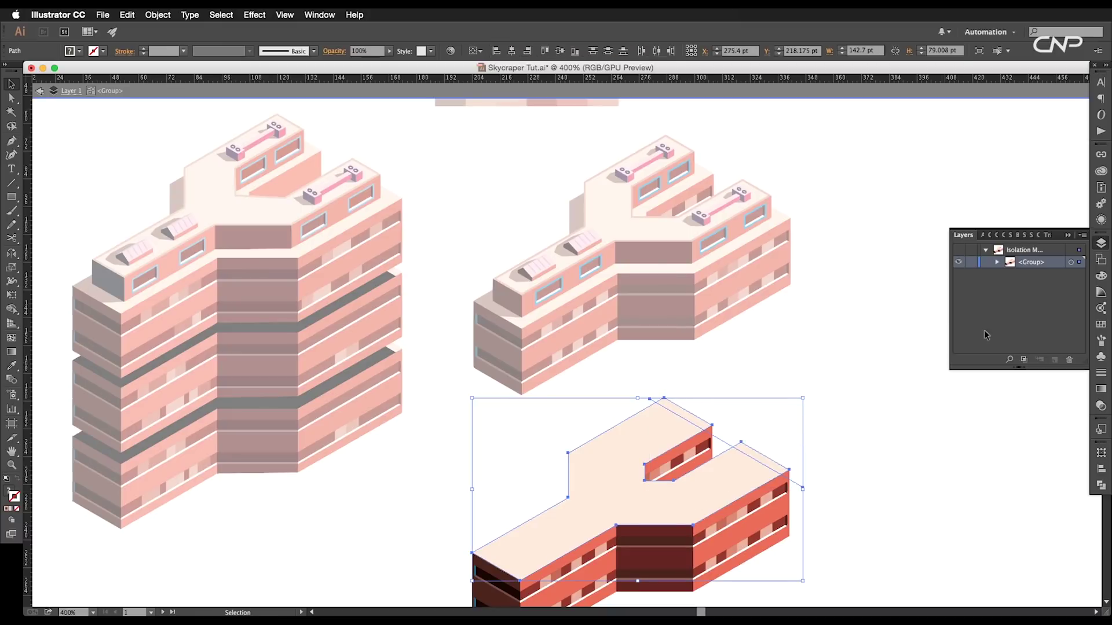
left_click(1098, 487)
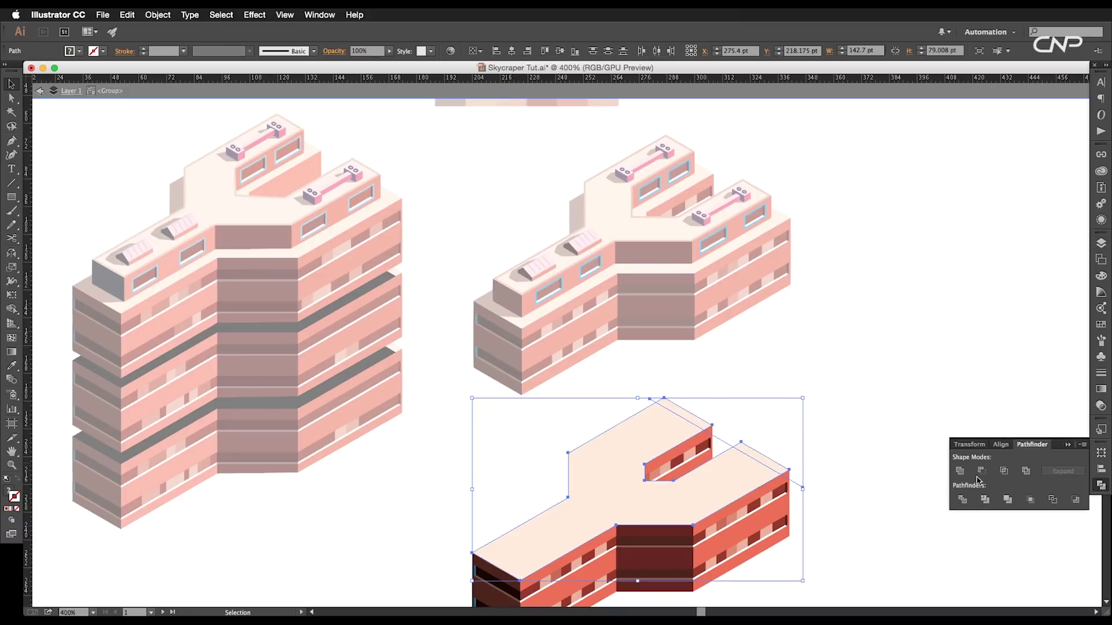
left_click(963, 498)
Step: Ungroup the divided roof and fill its large front piece with black from the palette, leaving the end strips cream
right_click(724, 466)
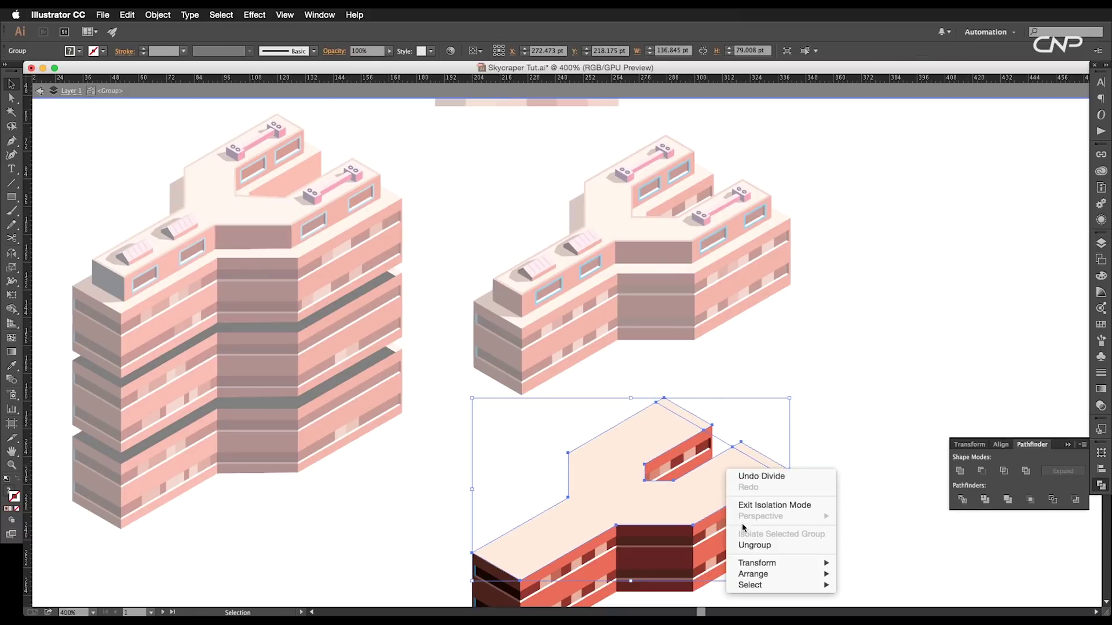
left_click(745, 540)
left_click(715, 428)
left_click(708, 476)
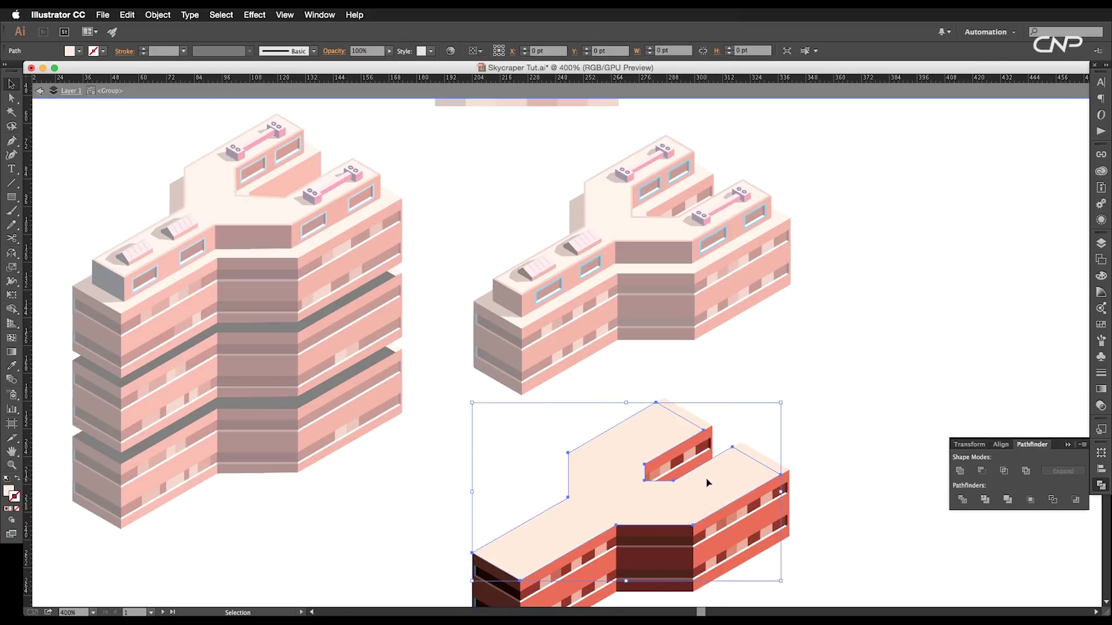
key("super+minus")
key("i")
left_click(457, 165)
key("v")
double_click(764, 457)
Step: Stack the black-roofed floor block directly beneath the building and add a copy of it below as another tier
scroll(761, 457, "down", 2)
left_click_drag(663, 510, 666, 408)
scroll(667, 400, "up", 2)
left_click_drag(693, 398, 689, 346)
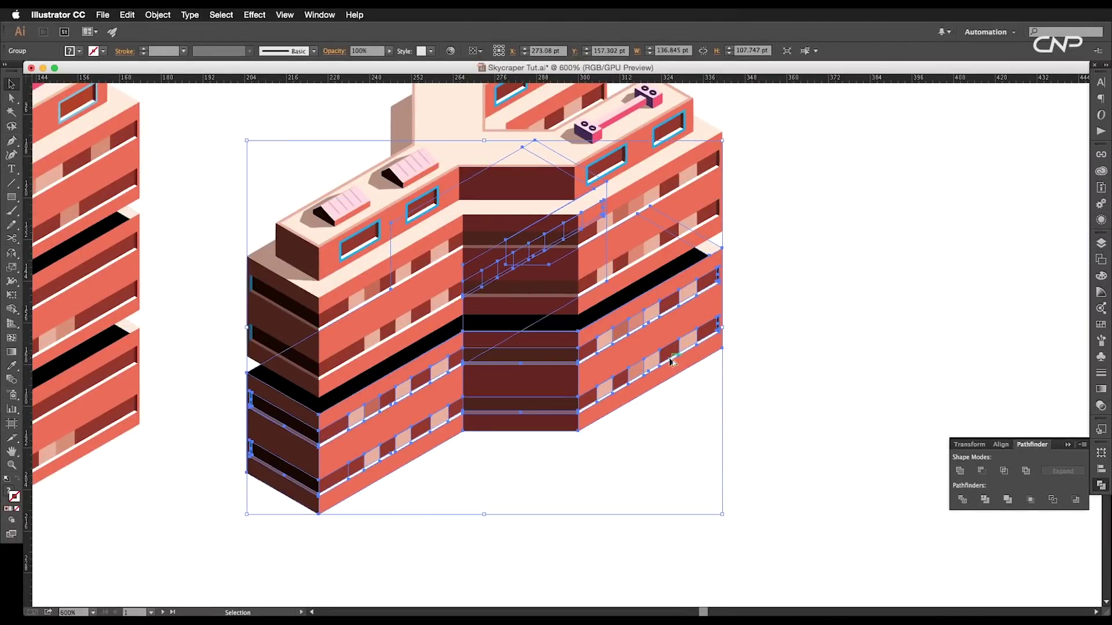
scroll(670, 361, "down", 1)
left_click_drag(617, 375, 616, 454)
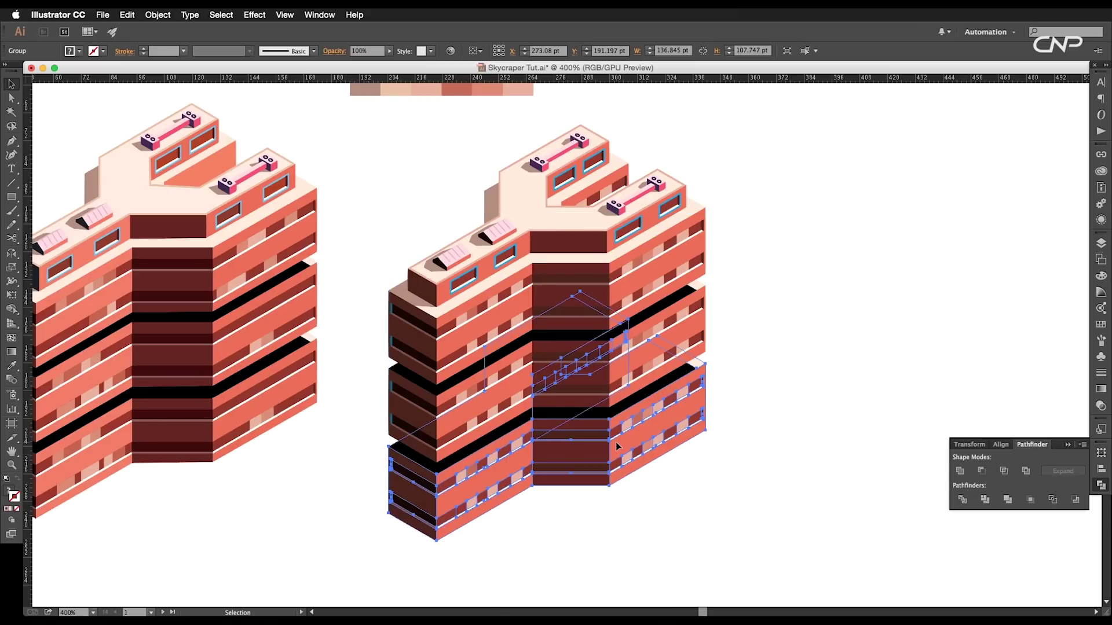
Step: Reposition the stacked building on the cleared artboard and enlarge it proportionally
left_click(759, 379)
scroll(754, 386, "down", 1)
left_click_drag(754, 399, 756, 432)
scroll(680, 398, "up", 3)
left_click_drag(598, 399, 676, 411)
left_click_drag(657, 372, 650, 454)
left_click_drag(688, 280, 678, 357)
scroll(679, 358, "down", 4)
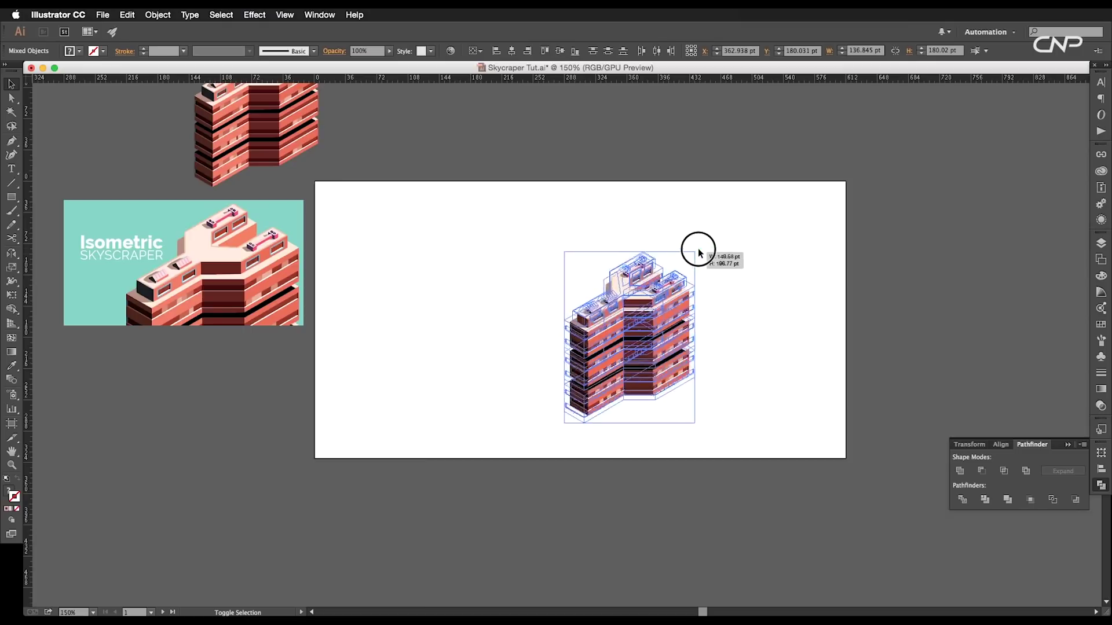
left_click_drag(697, 248, 712, 241)
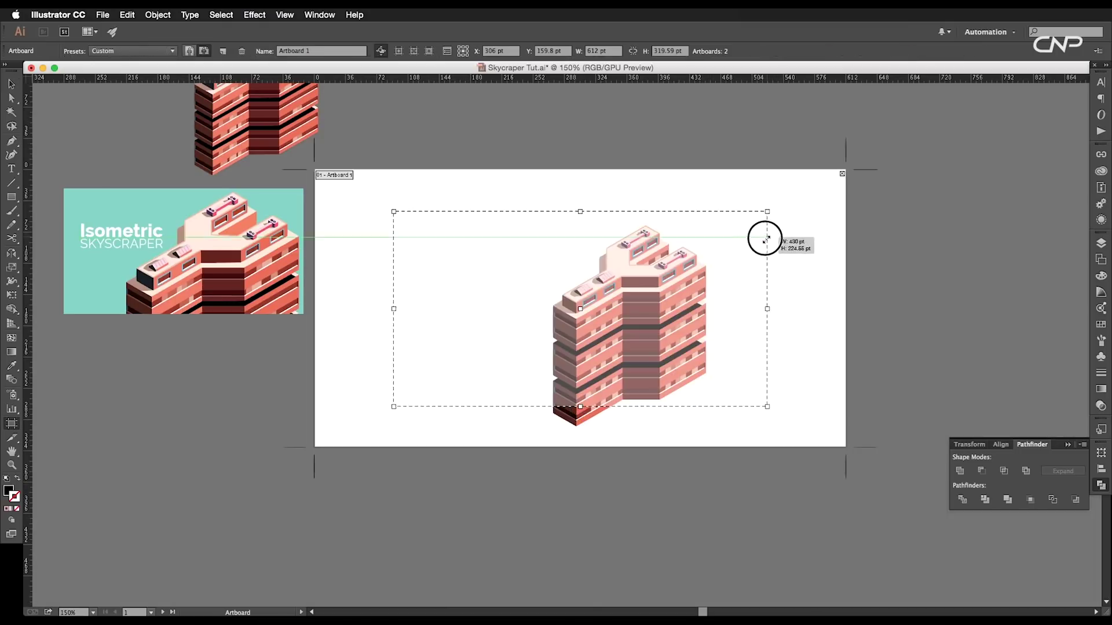
Step: Shrink the artboard around the building and place a 316.667 × 165.908 pt turquoise rectangle behind everything as the background
left_click_drag(765, 238, 749, 246)
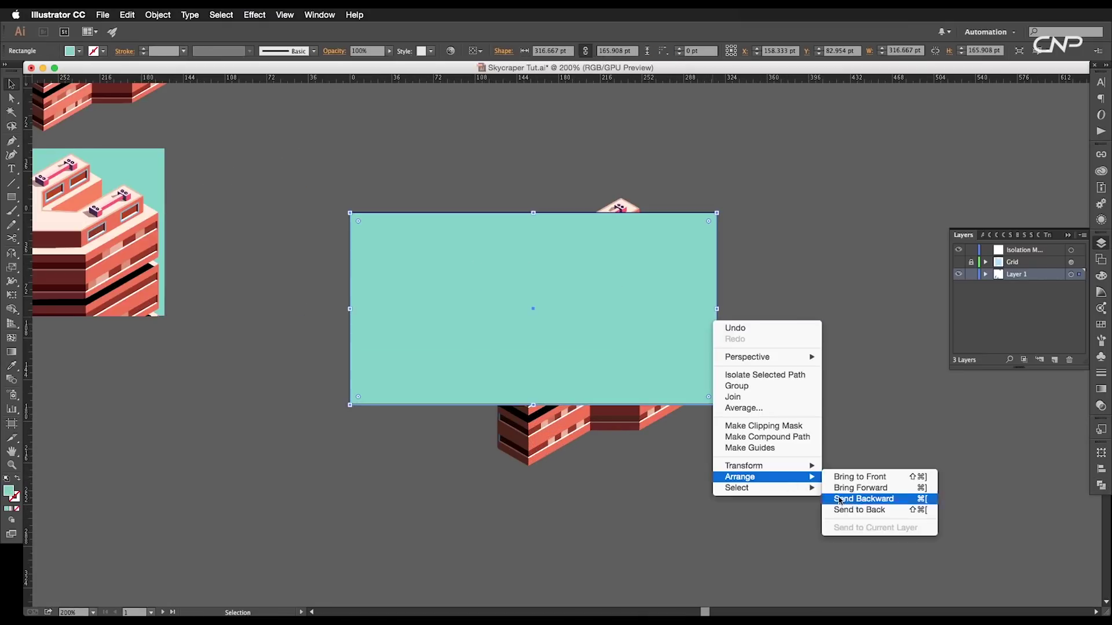
left_click(851, 507)
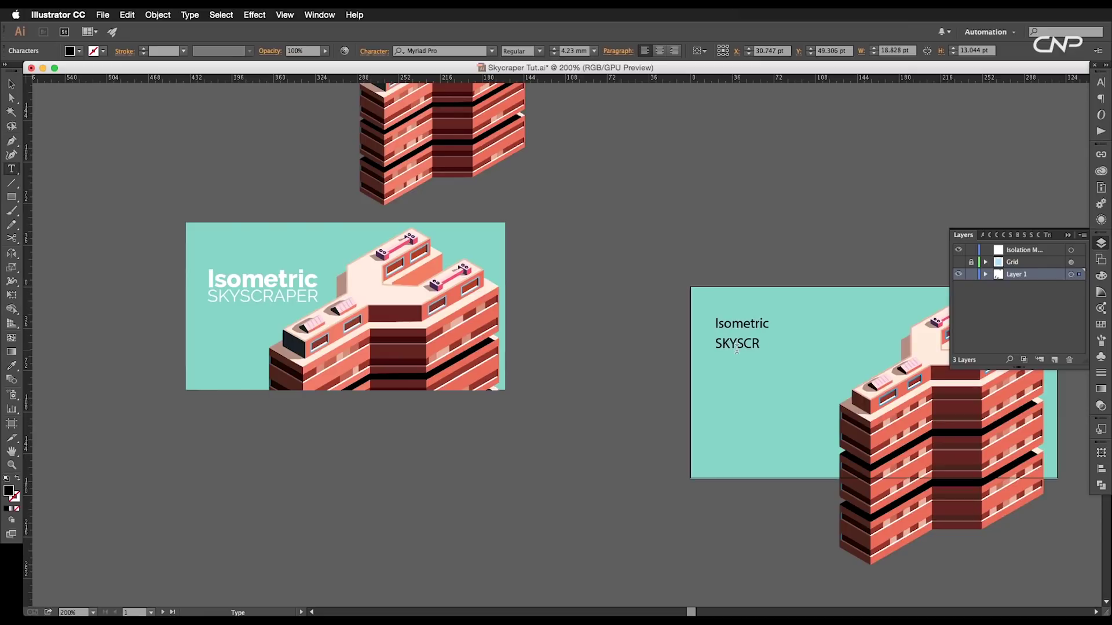
Step: Complete the second title line as SKYSCRAPER, with Isometric in Nexa Bold and SKYSCRAPER in Nexa Light
type("APER")
key("Escape")
left_click(440, 51)
type("nexa")
left_click(440, 84)
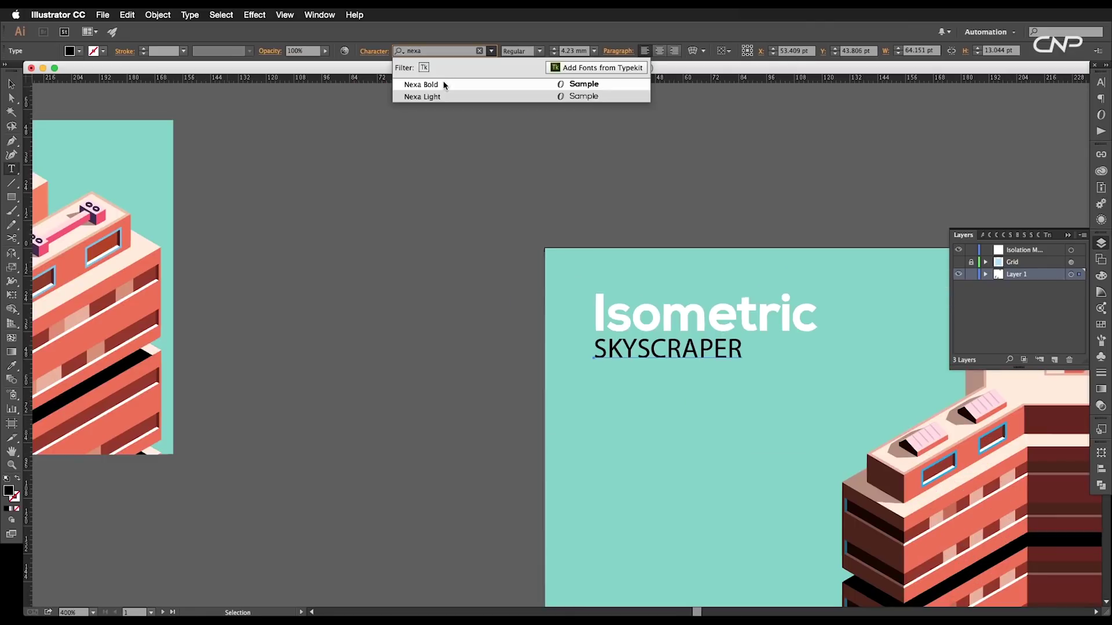
left_click(443, 96)
Step: Fill SKYSCRAPER with white, scale it to the width of Isometric, and move the two-line title further into the turquoise background
key("v")
left_click(80, 51)
left_click(26, 71)
left_click(80, 50)
left_click_drag(773, 334, 836, 327, "shift")
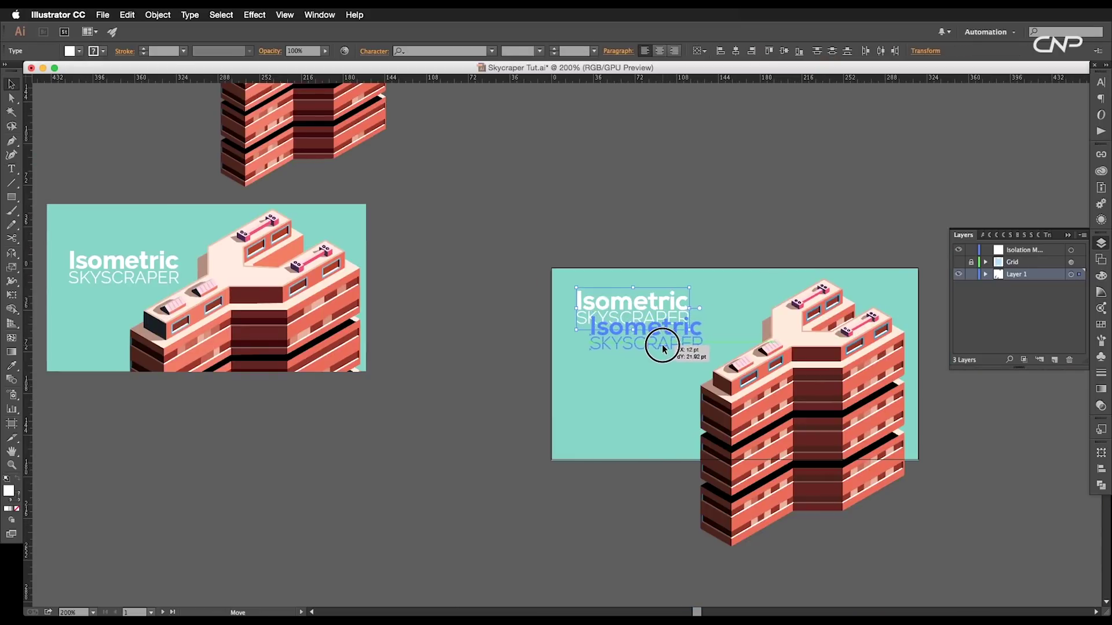
left_click_drag(664, 348, 663, 348)
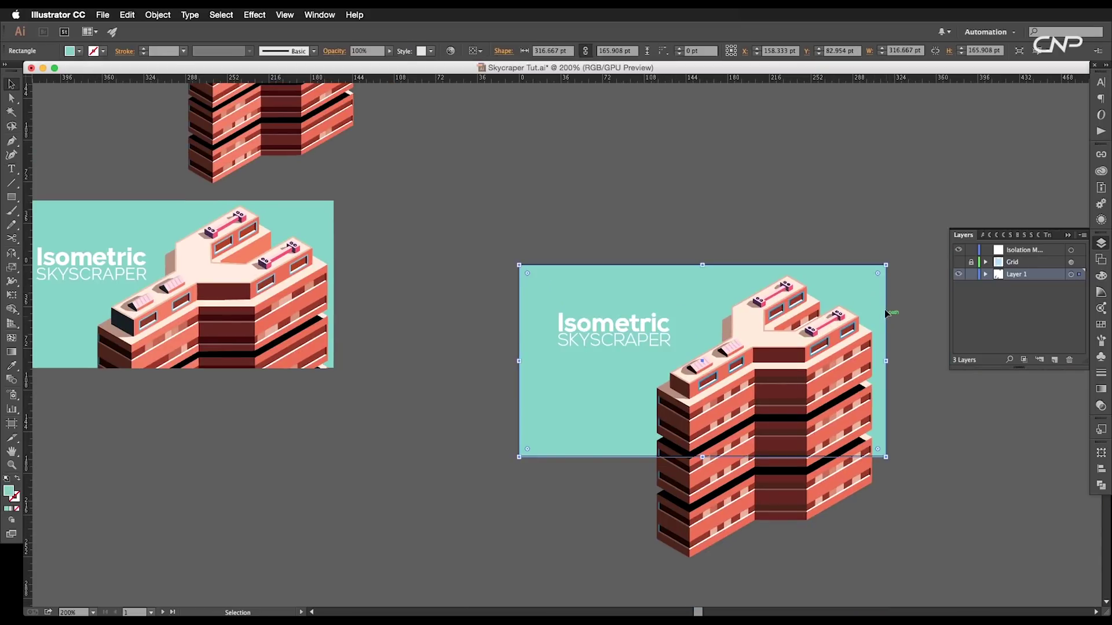
Step: Bring the copied turquoise rectangle to the front and use it as a clipping mask for the building
right_click(886, 313)
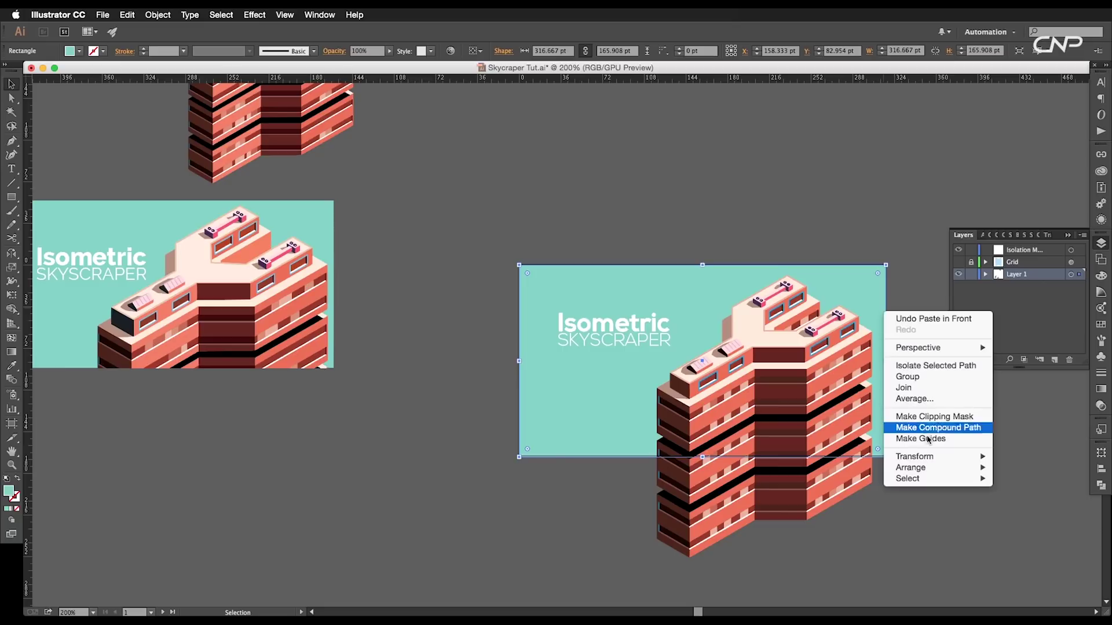
mouse_move(932, 468)
left_click(995, 468)
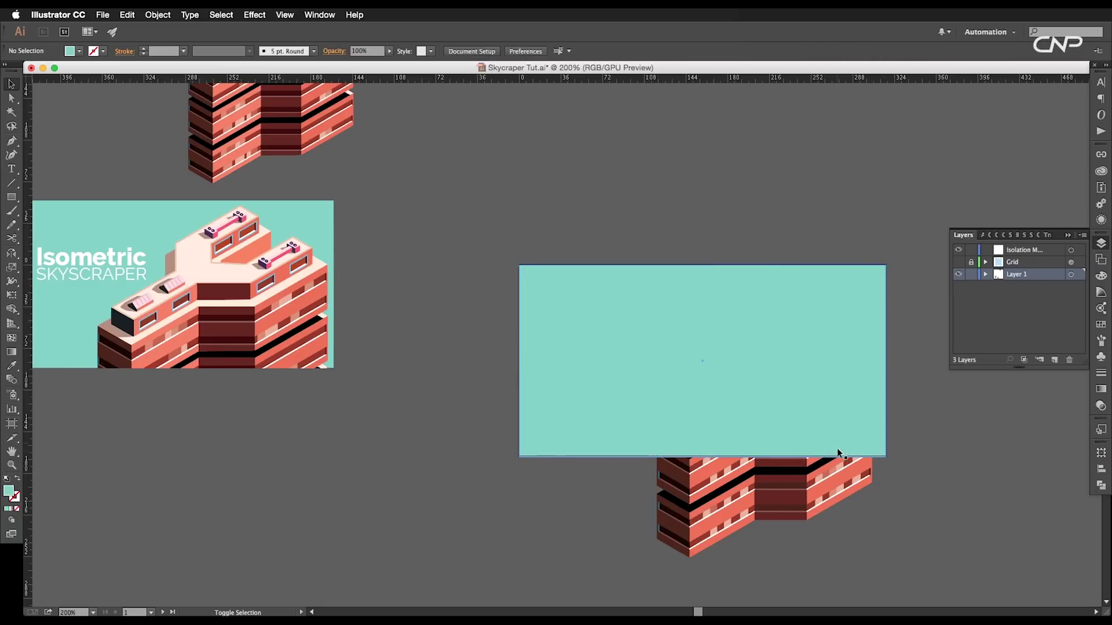
left_click(834, 481, "shift")
right_click(829, 482)
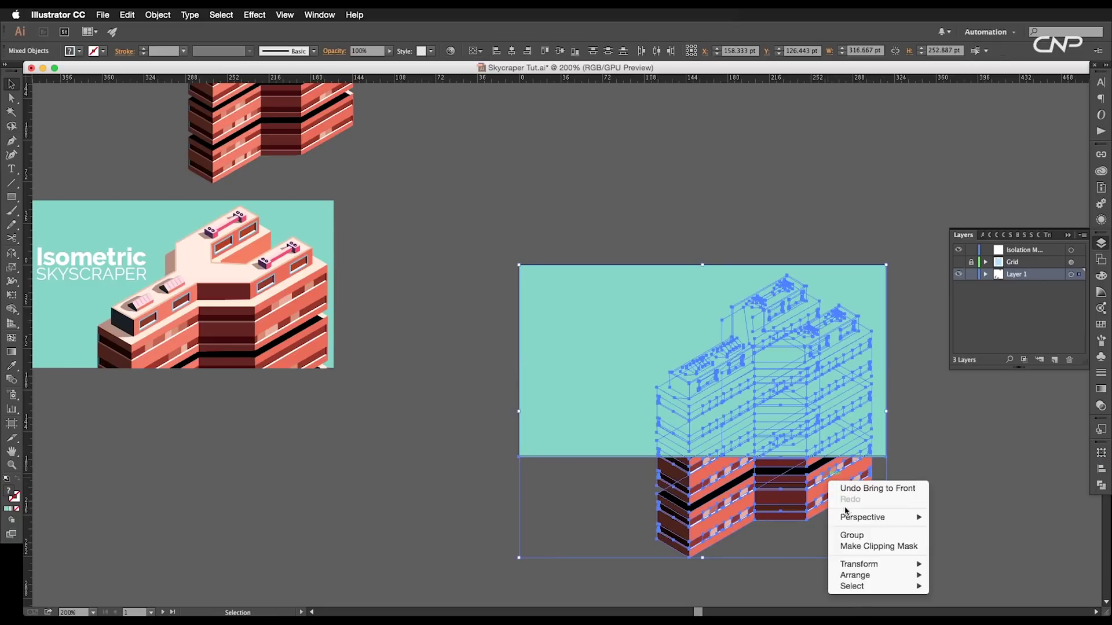
left_click(851, 545)
Step: Shift the building slightly inside its clipping mask and adjust the title's placement beside it
double_click(828, 405)
left_click_drag(825, 404, 826, 398)
double_click(909, 437)
left_click(627, 341)
left_click_drag(641, 338, 733, 356)
left_click_drag(733, 386, 639, 397)
Step: Isolate the clipped building again and fine-tune its position within the turquoise frame
double_click(780, 417)
left_click_drag(779, 417, 774, 418)
double_click(892, 425)
scroll(892, 425, "down", 1)
left_click_drag(892, 428, 901, 426)
scroll(908, 428, "up", 1)
left_click_drag(727, 425, 813, 425)
left_click(706, 369)
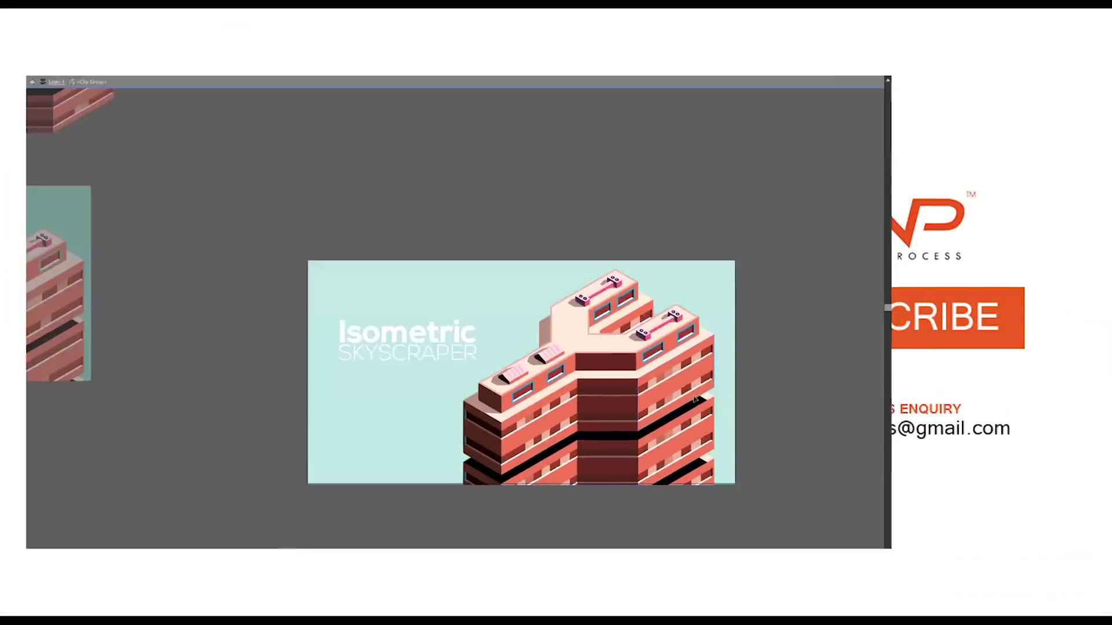